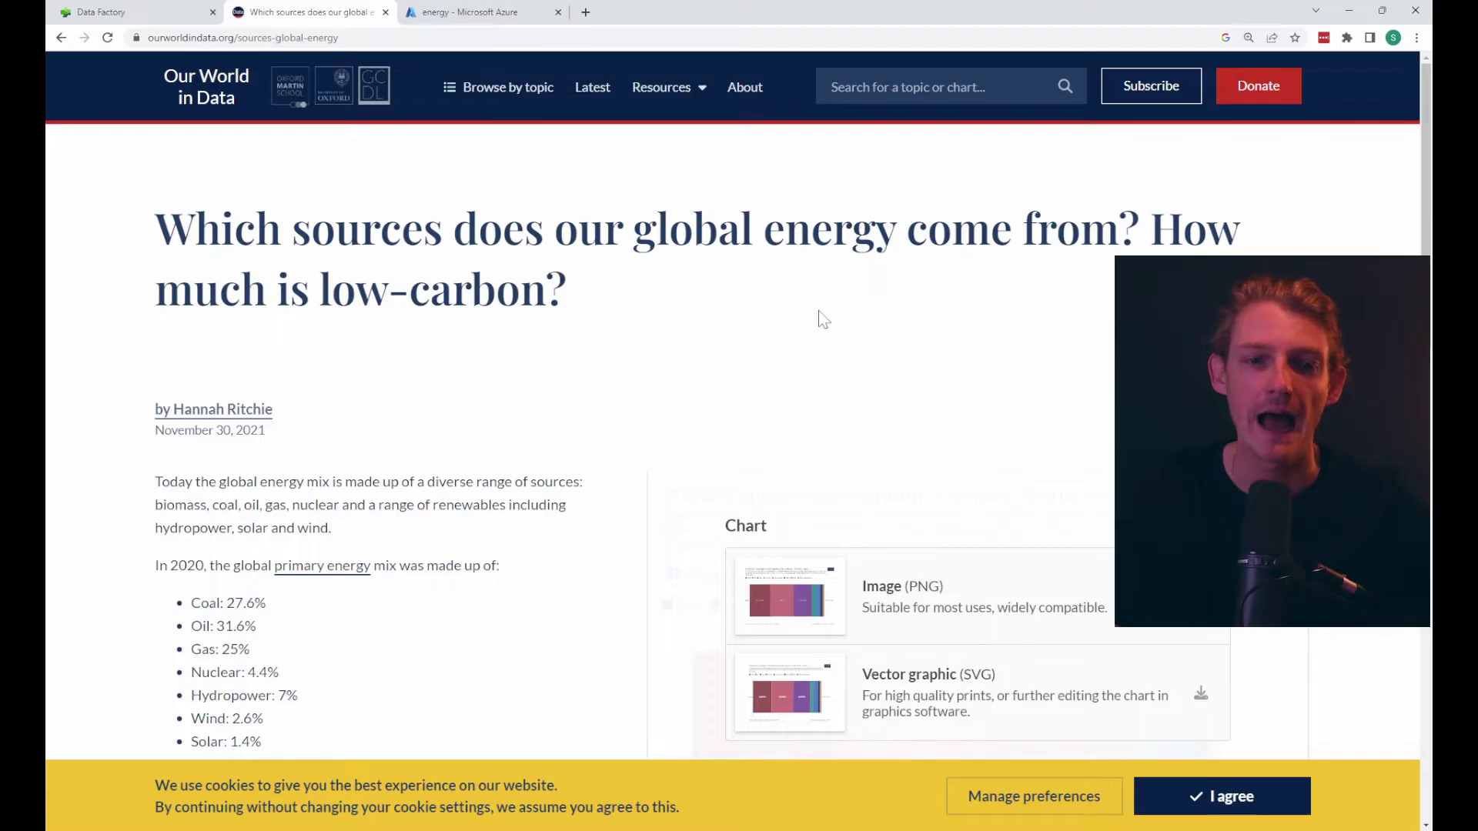
Scroll through the energy article's chart, briefly opening and closing the site topics list.
scroll(823, 318, "down", 3)
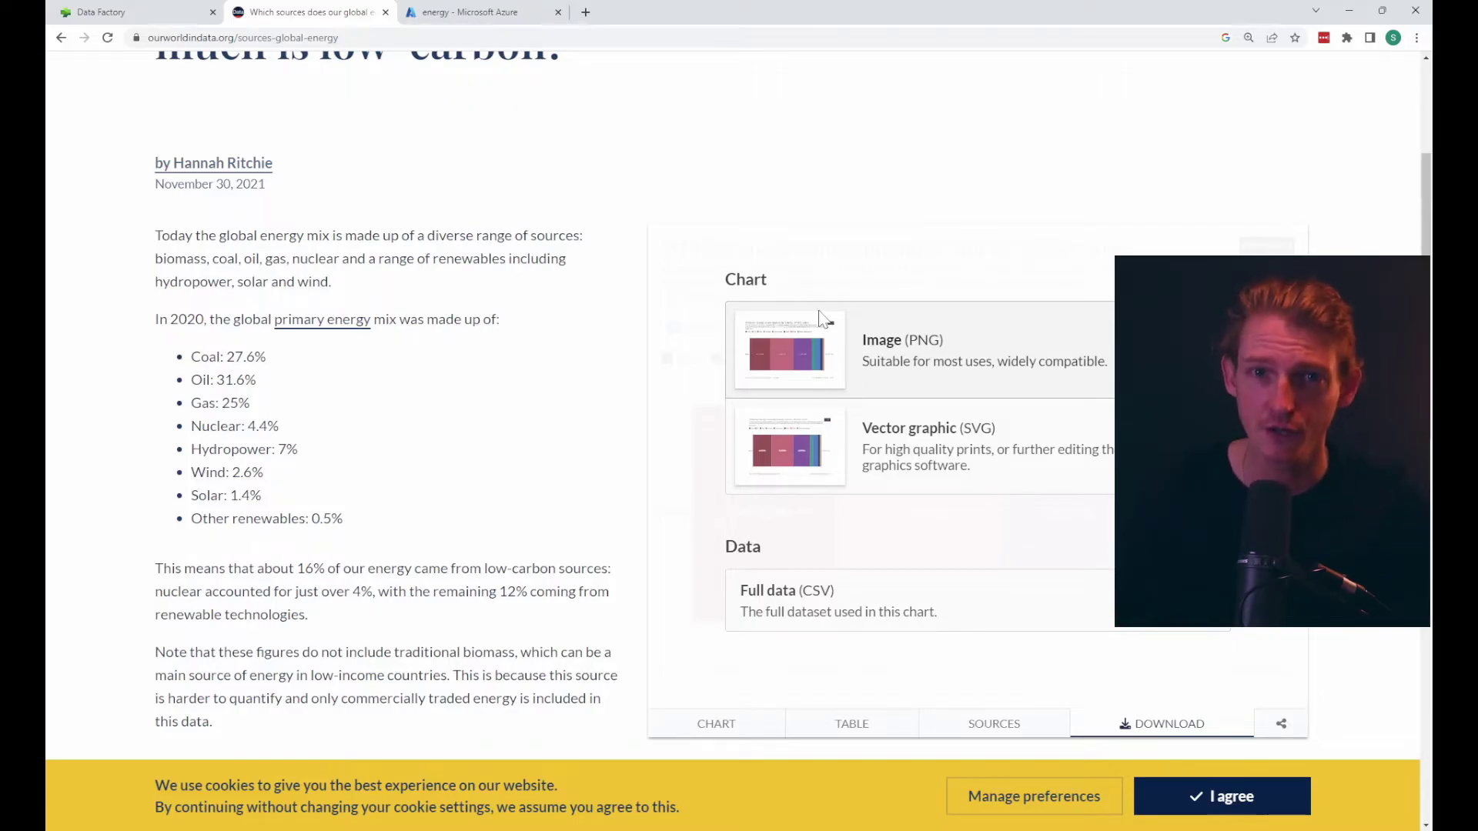
scroll(822, 319, "up", 3)
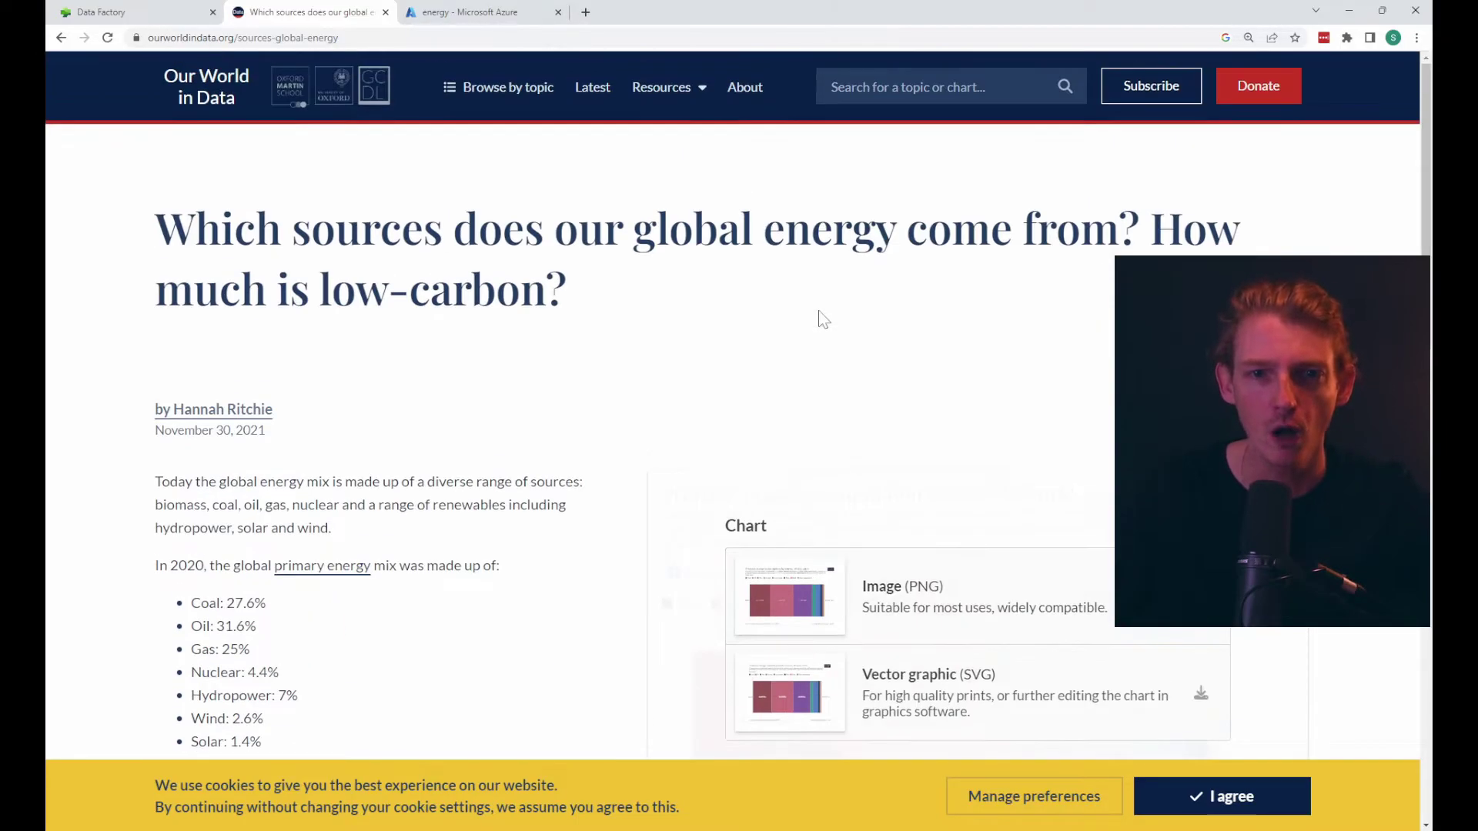
left_click(489, 89)
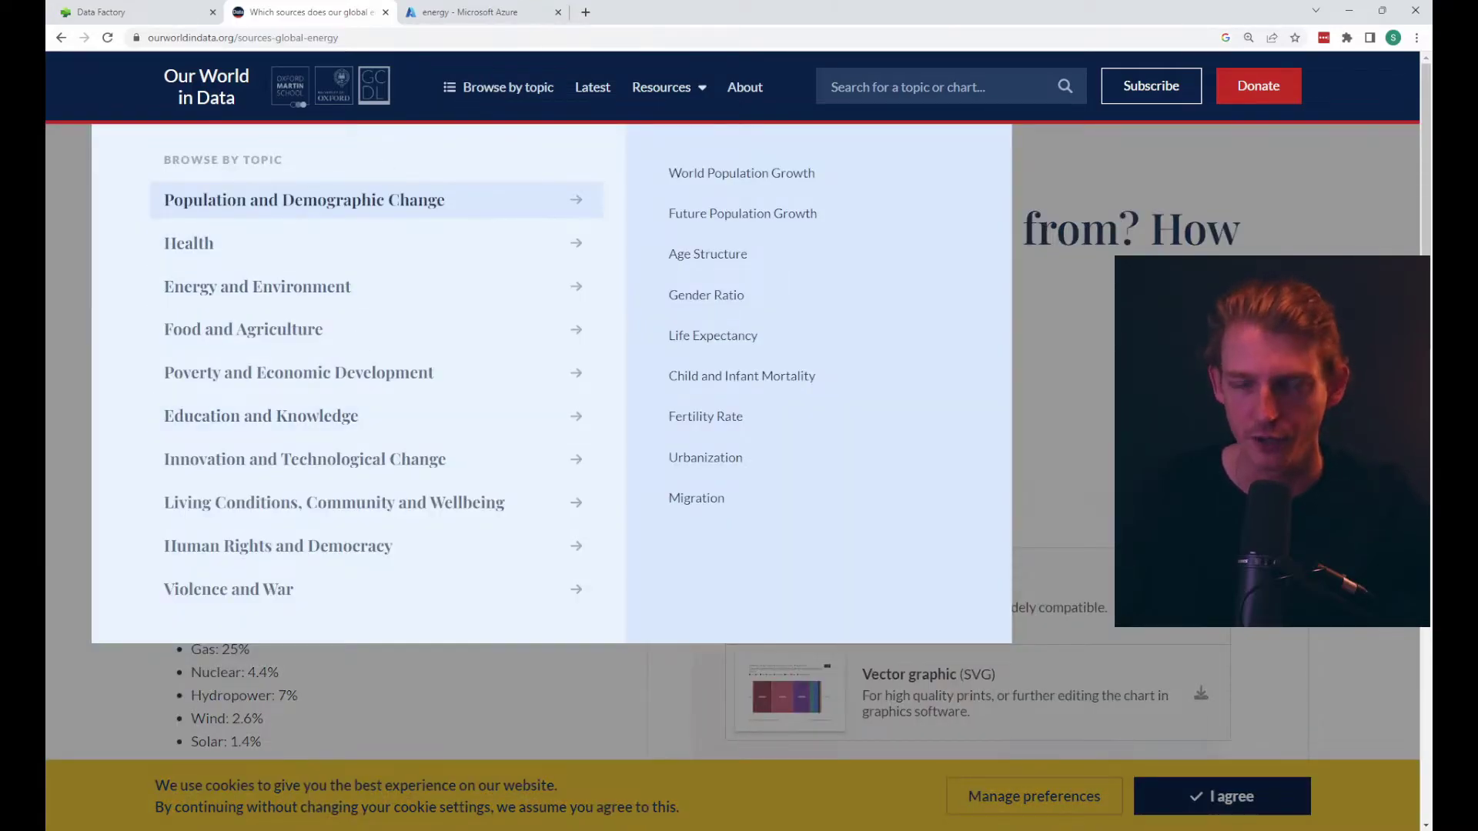
key("Escape")
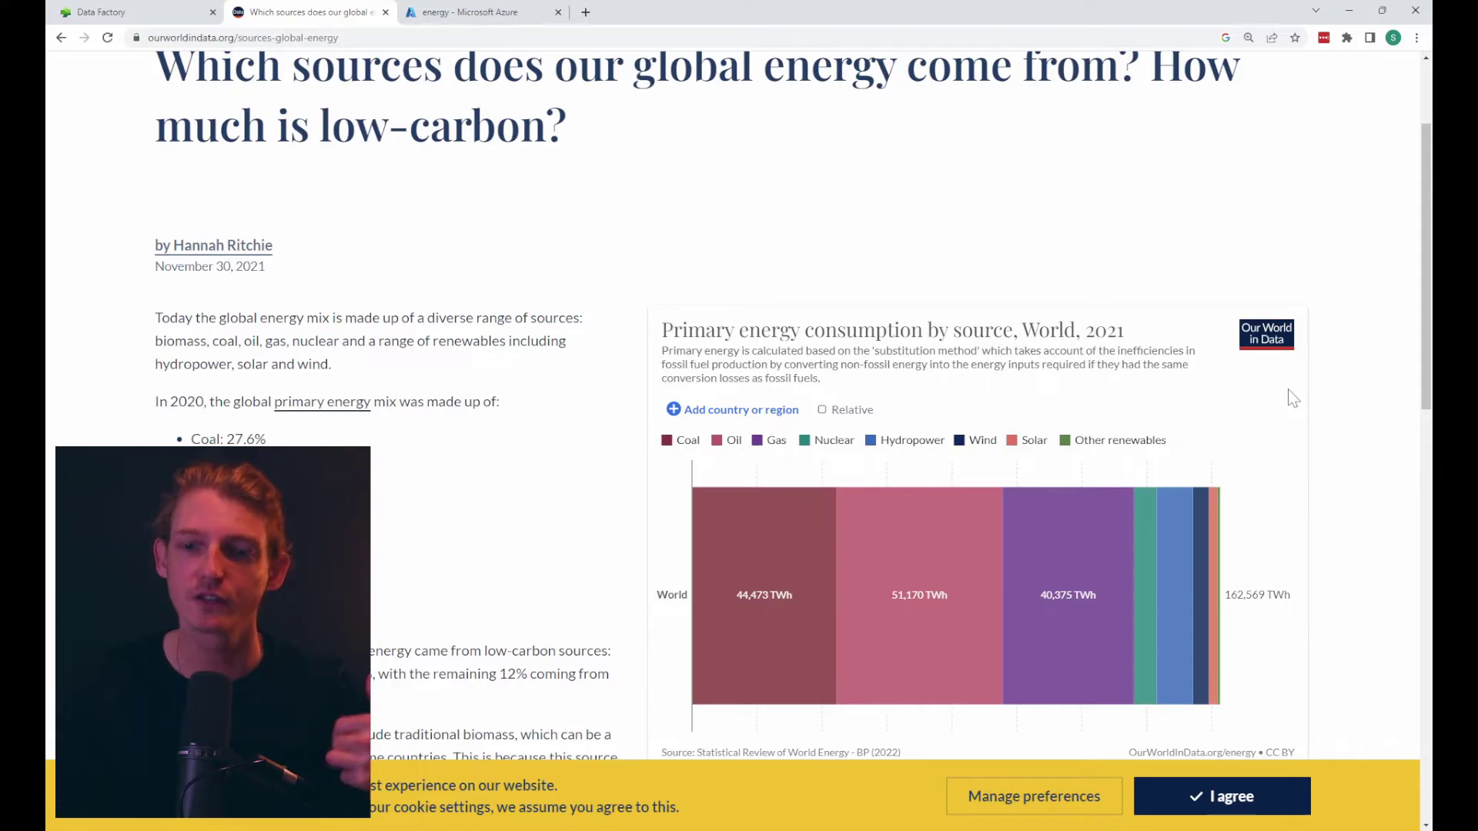
scroll(1288, 390, "down", 1)
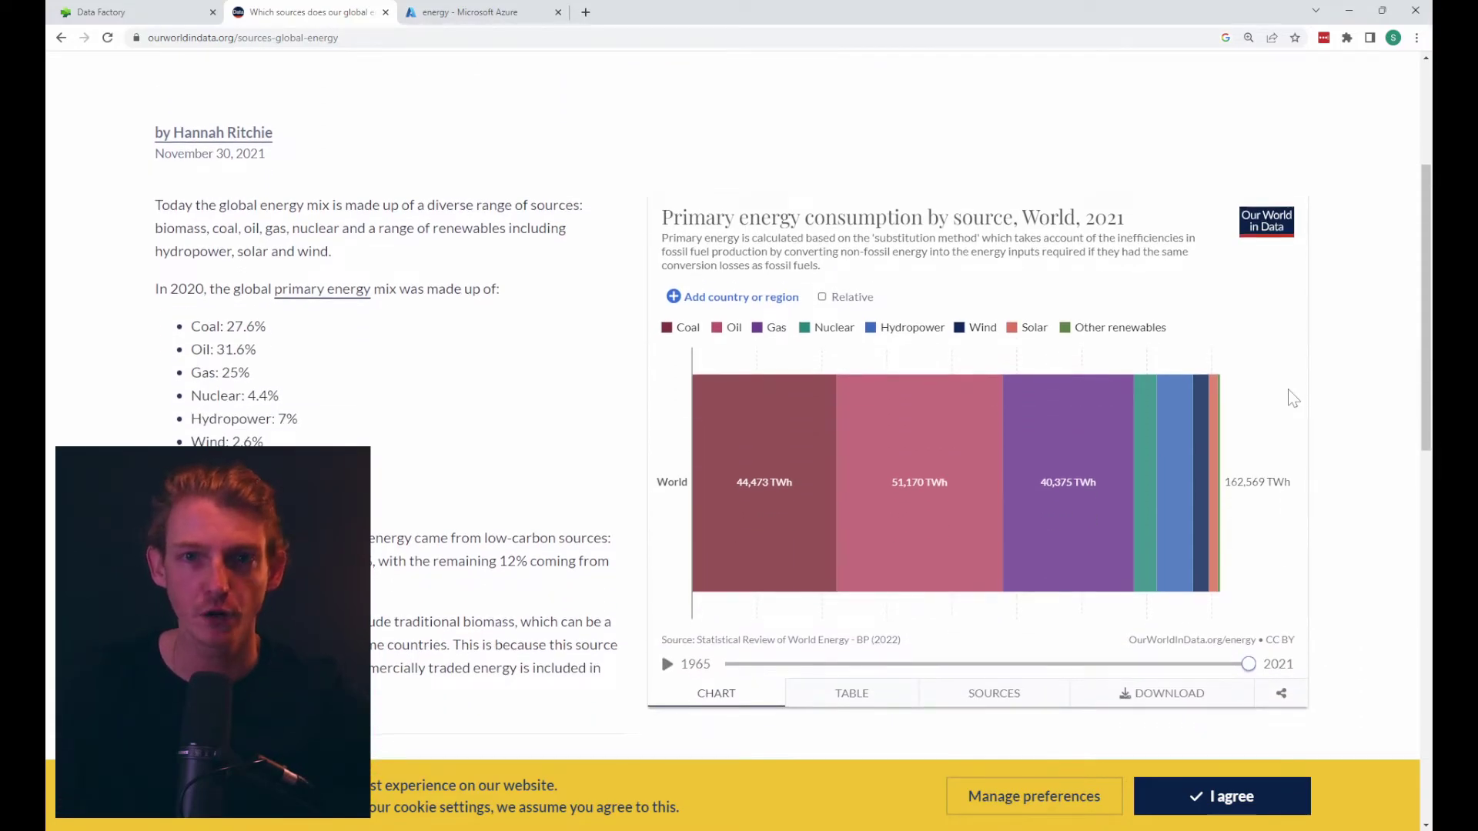
scroll(1293, 398, "down", 1)
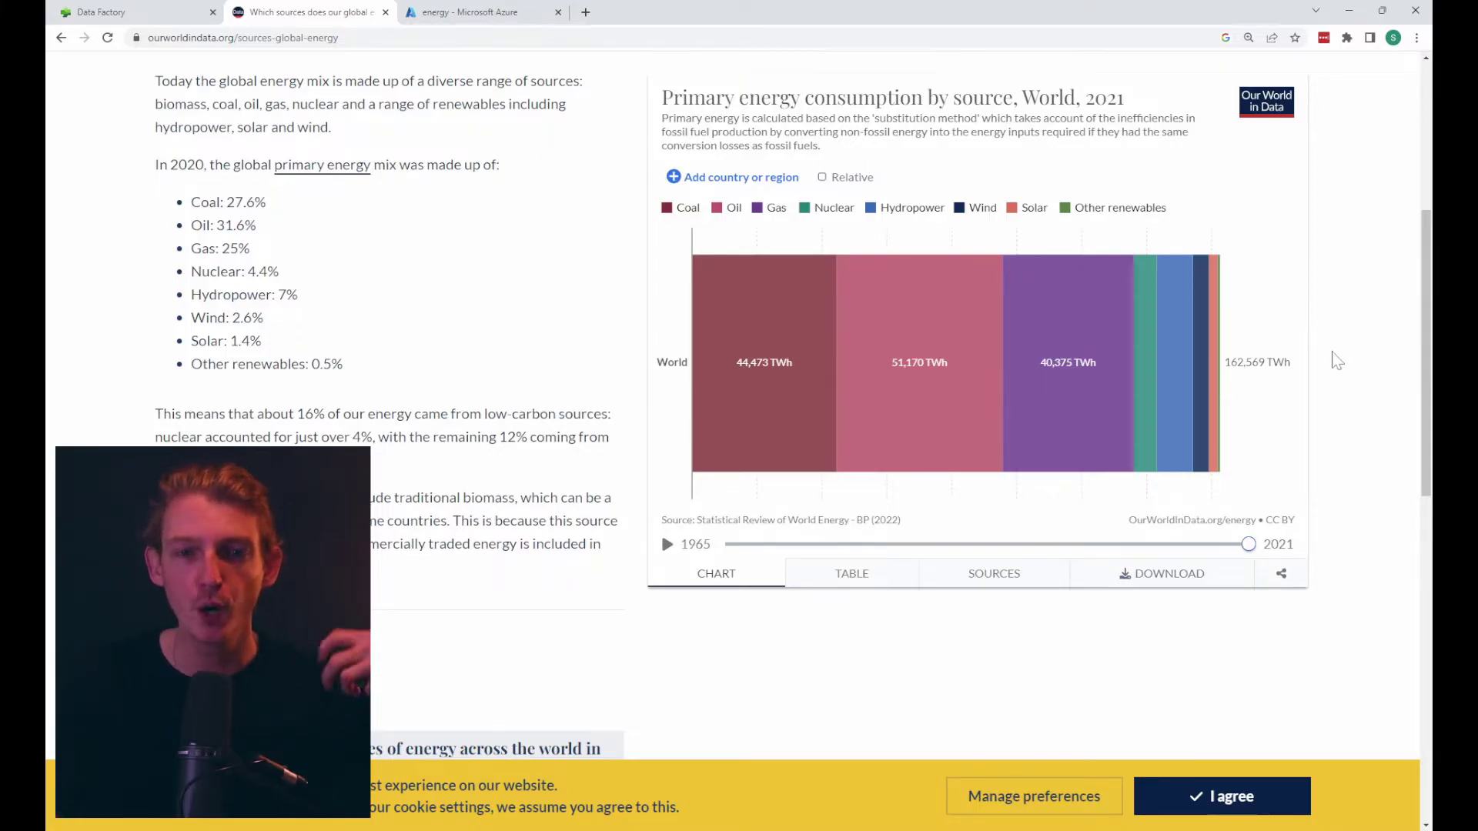
Move from the energy article to the 'energy - Microsoft Azure' container page.
left_click(485, 15)
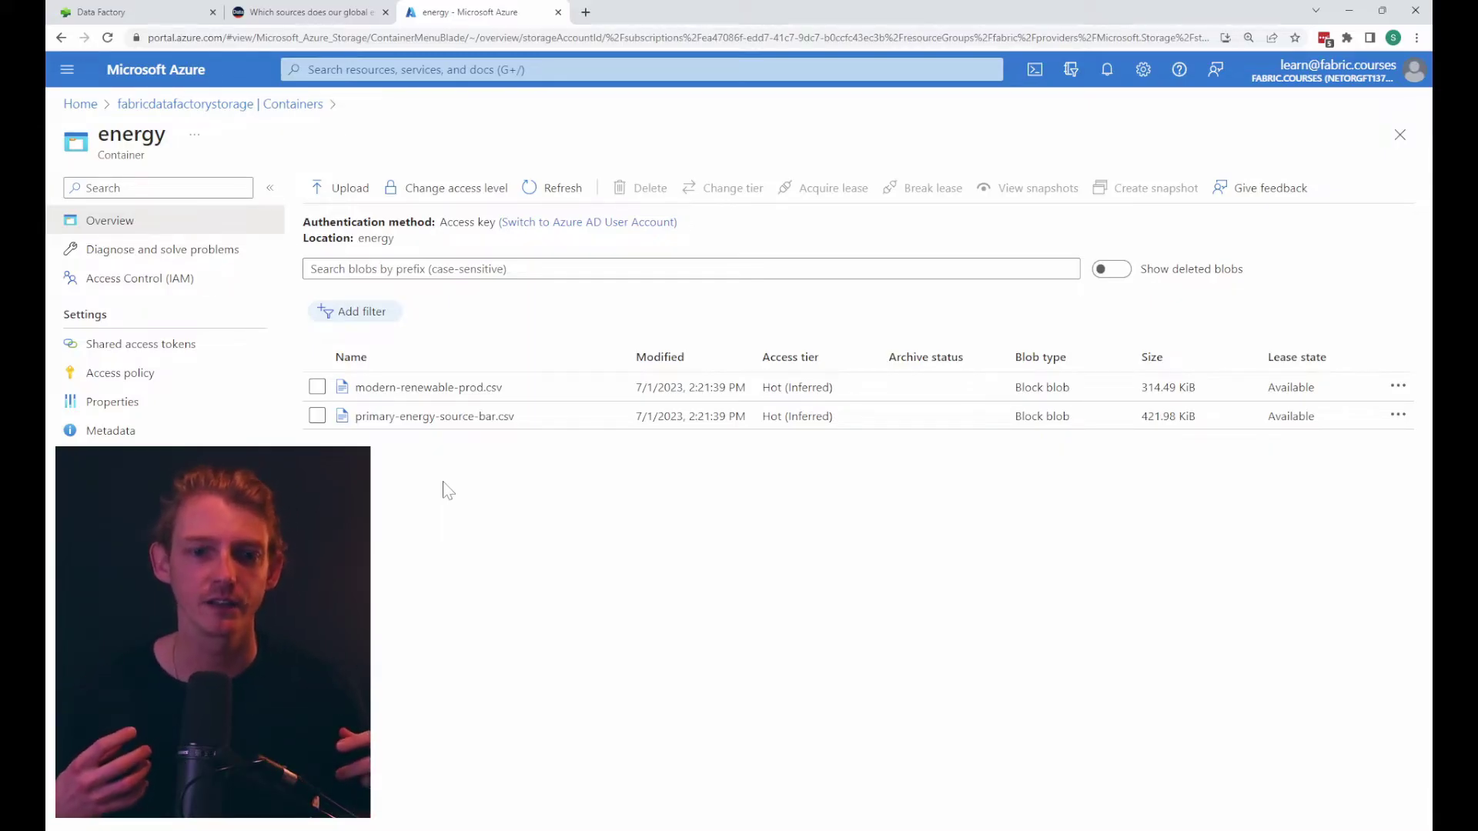
left_click(325, 17)
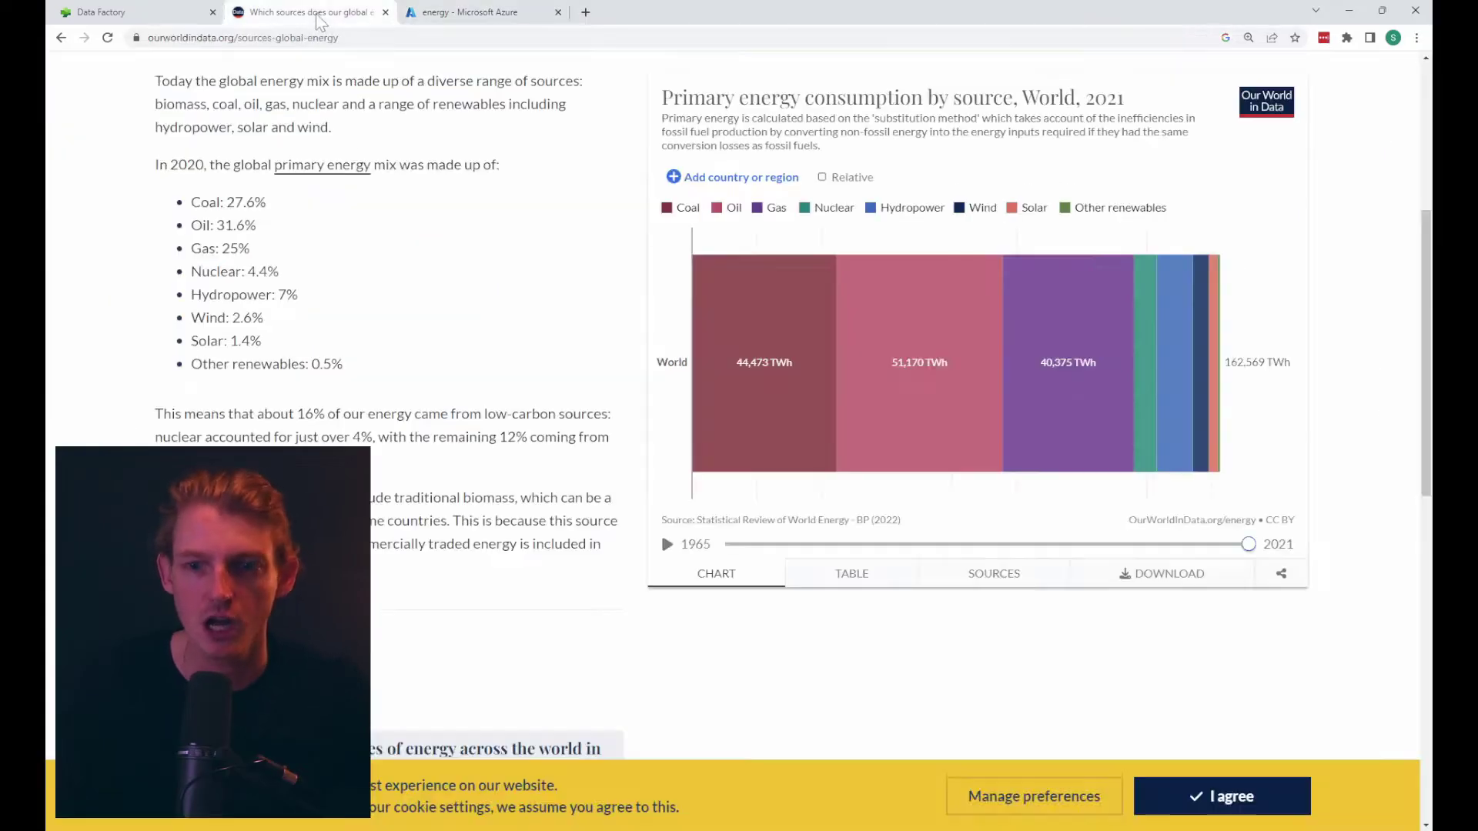
left_click(479, 21)
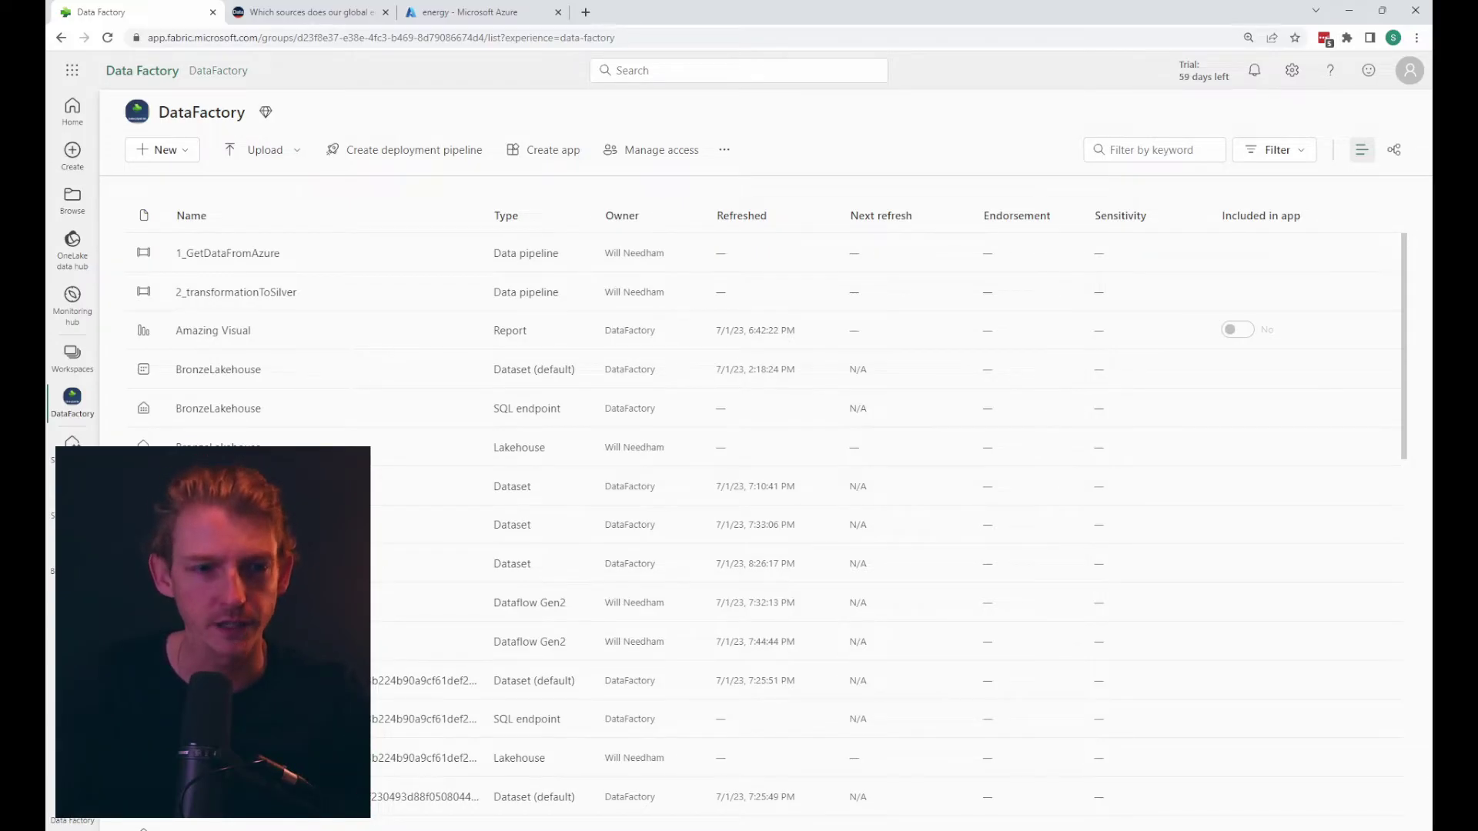
Create a new Dataflow Gen2 (Preview) from the DataFactory workspace's New menu.
left_click(164, 150)
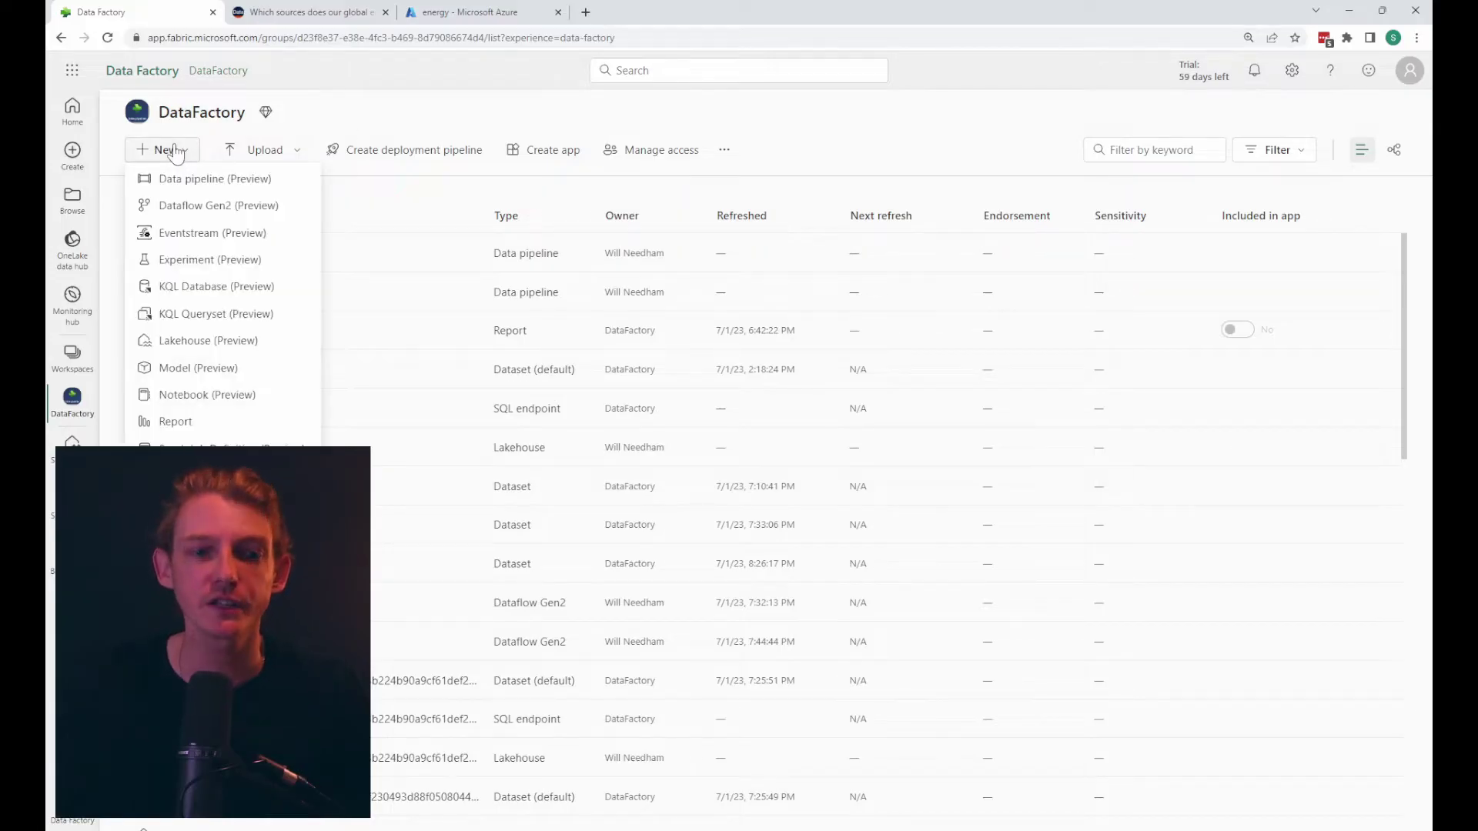
left_click(192, 207)
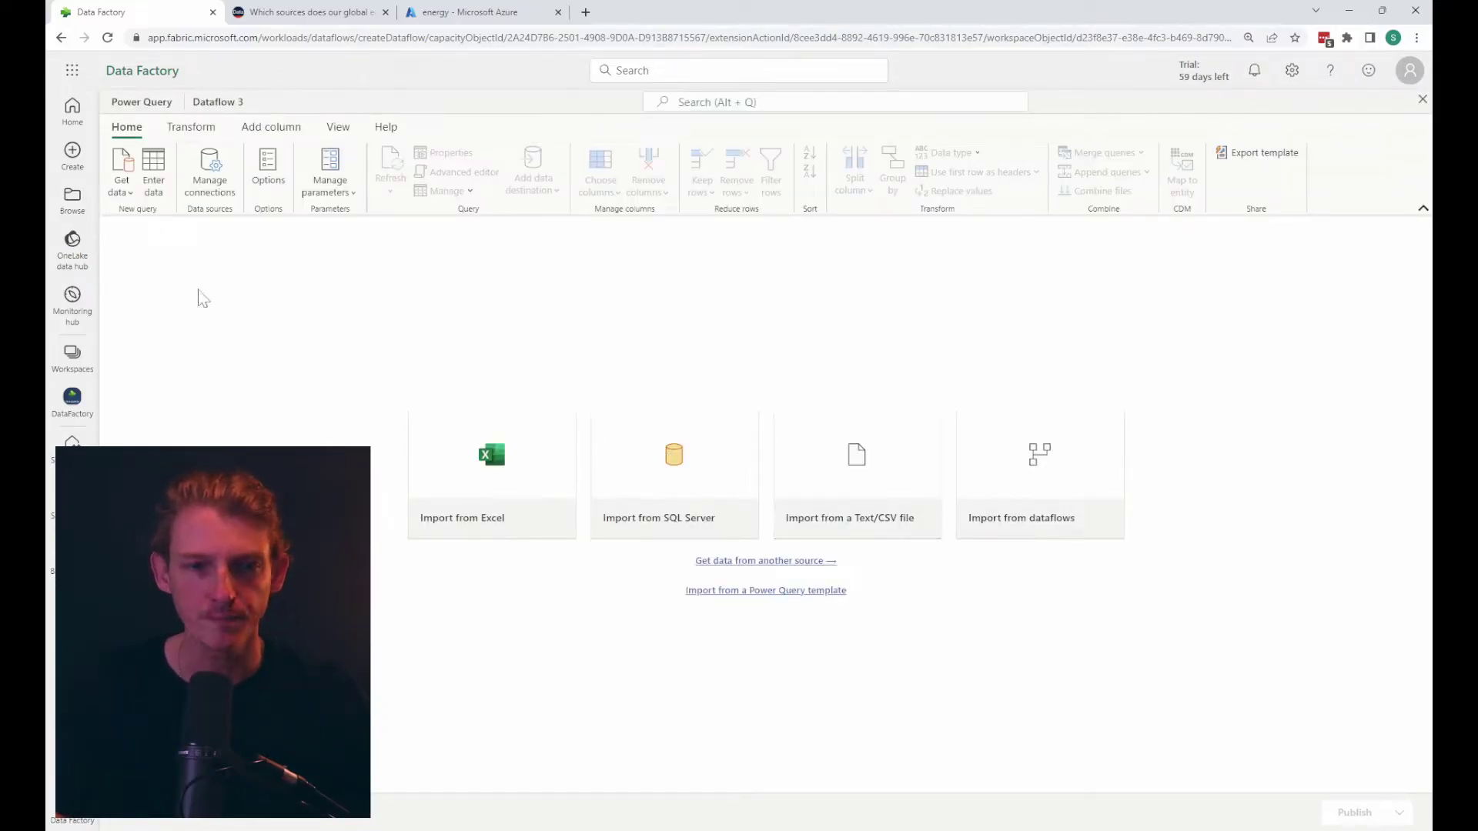
Pick the Azure Blobs connector from the Azure category of the full Get data list.
left_click(120, 192)
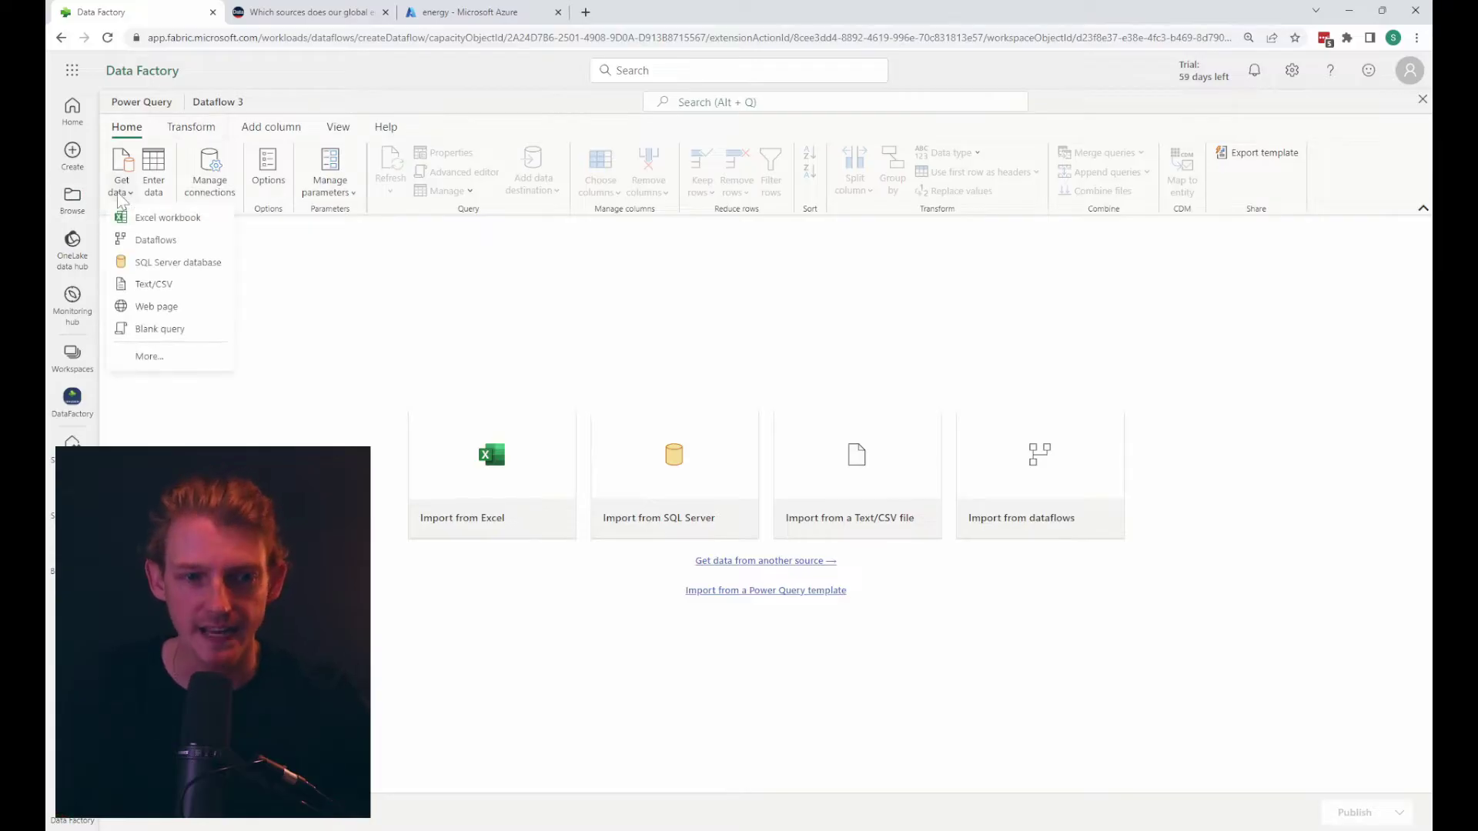
left_click(149, 357)
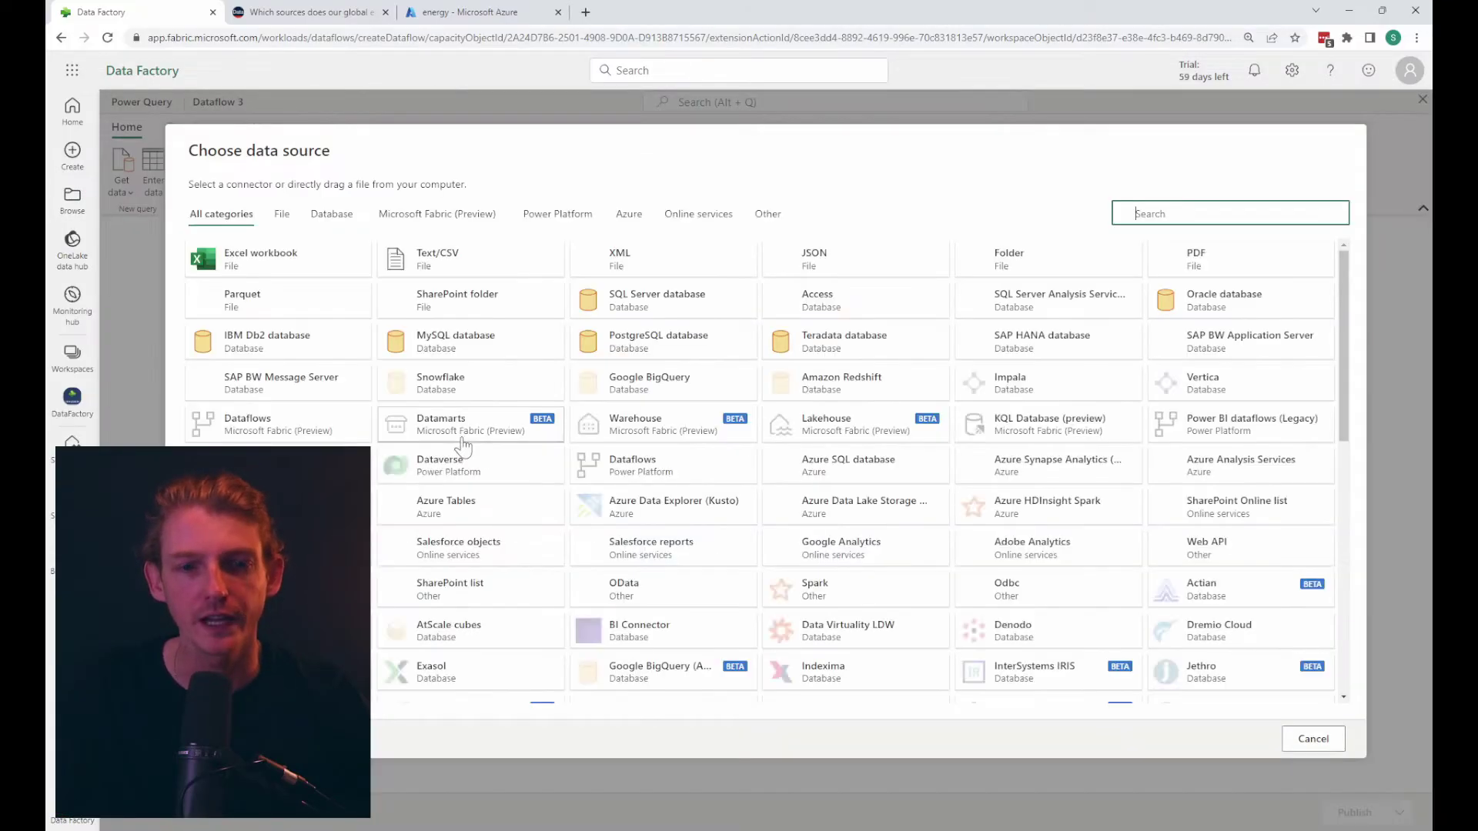
left_click(629, 215)
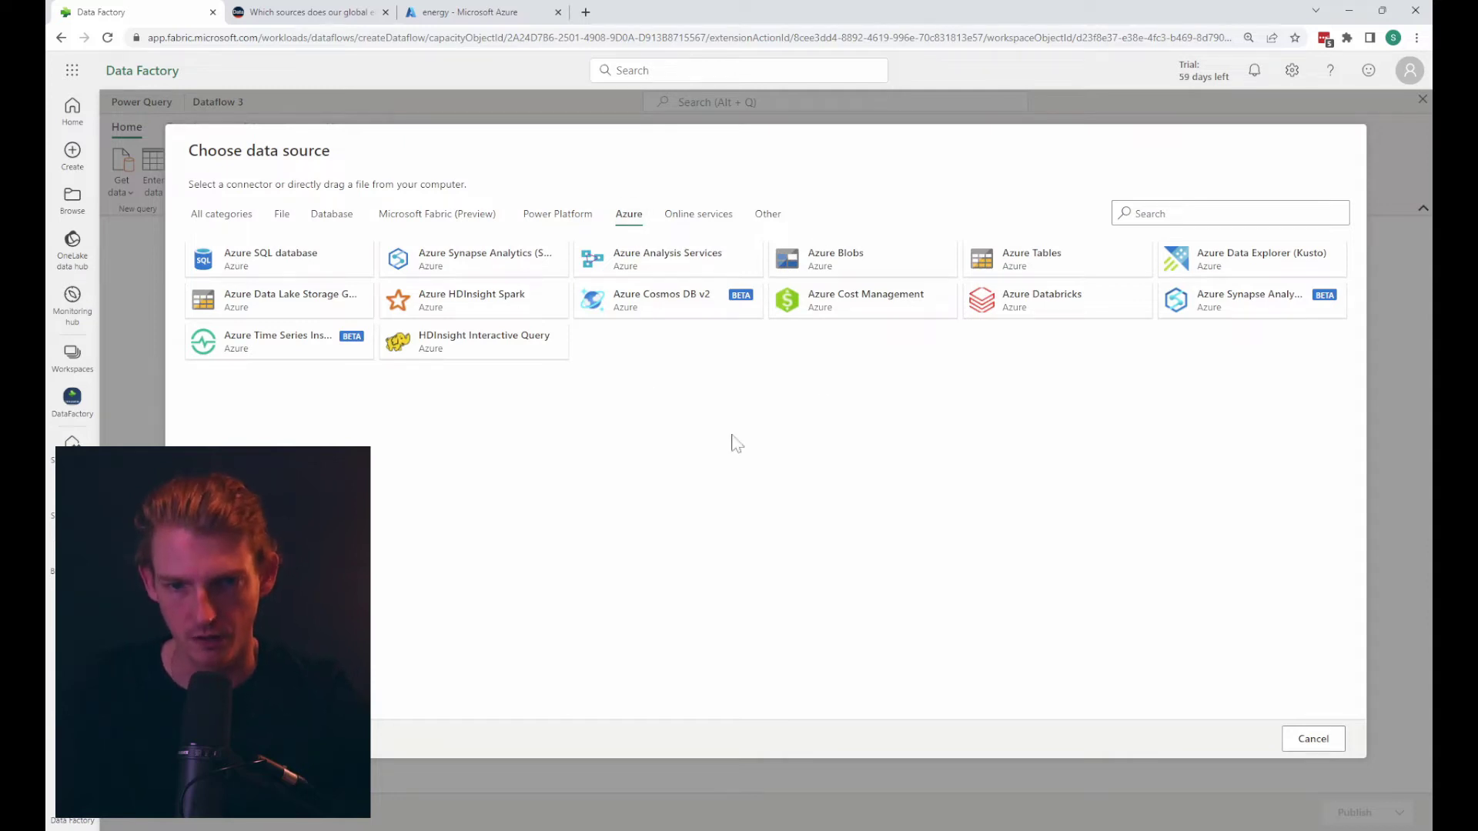
left_click(833, 264)
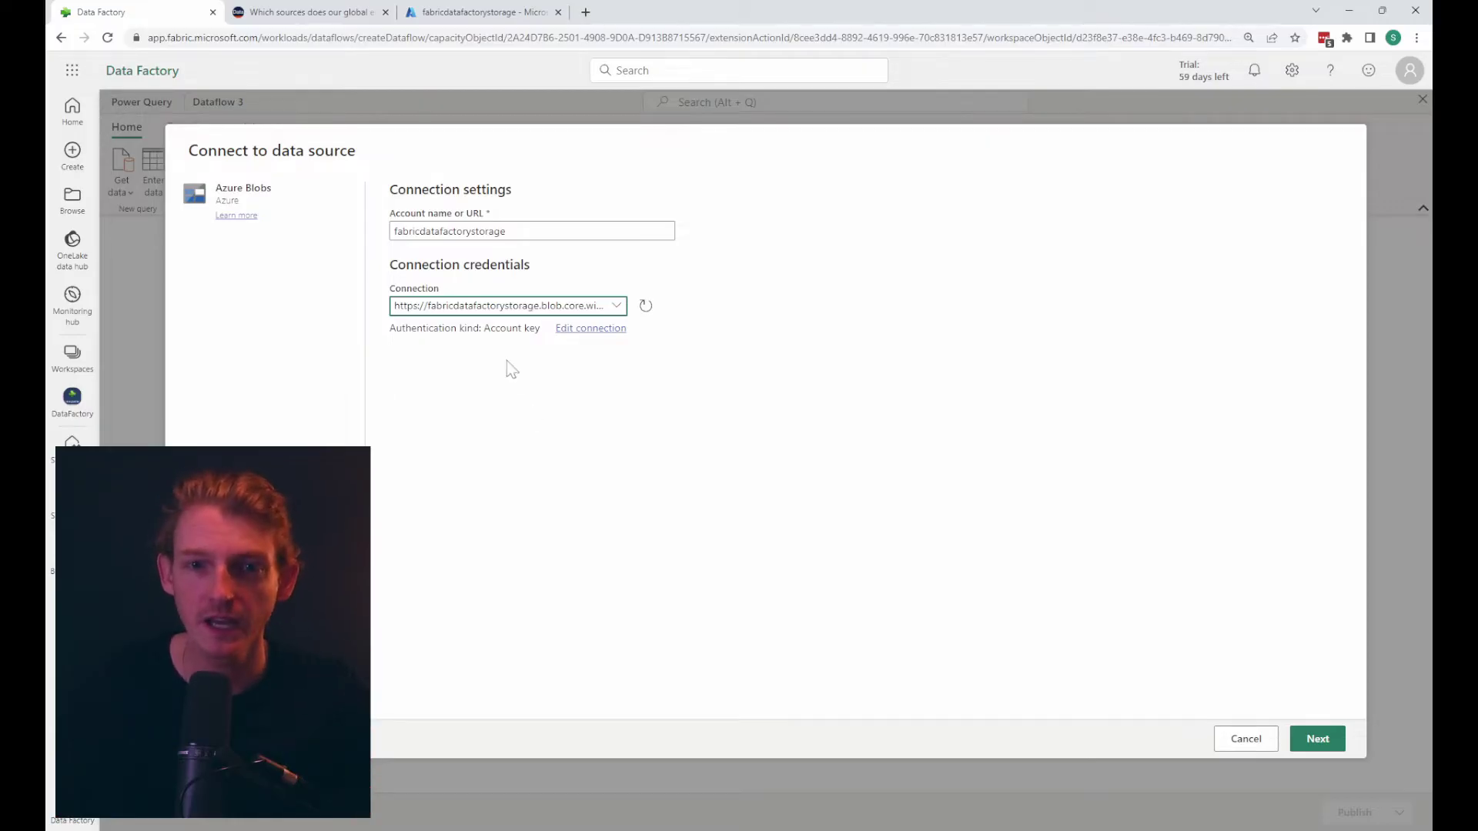
Review the storage account's Access keys in Azure, then advance the Azure Blobs connection.
left_click(475, 13)
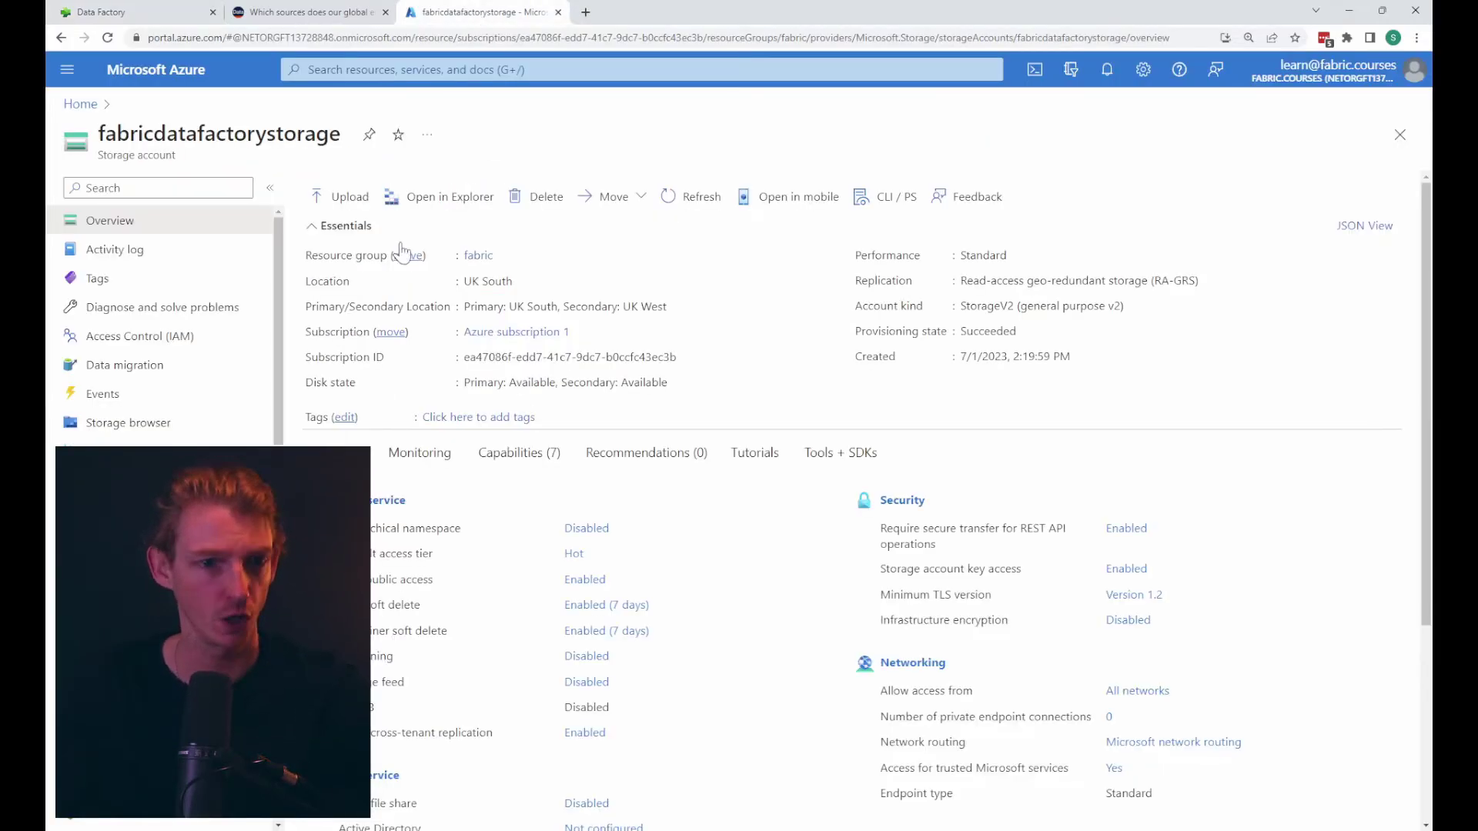
scroll(188, 494, "down", 3)
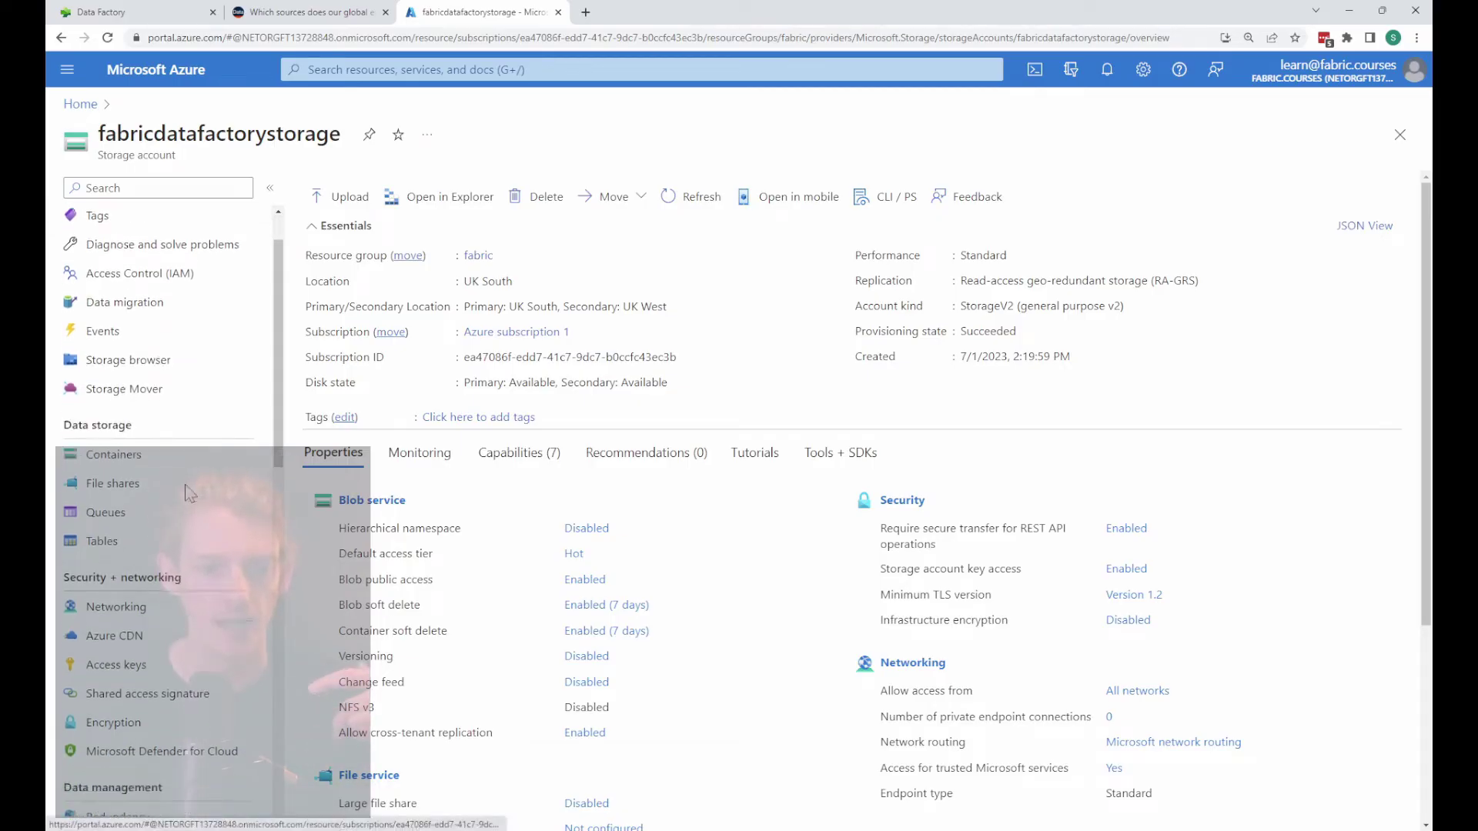
left_click(115, 487)
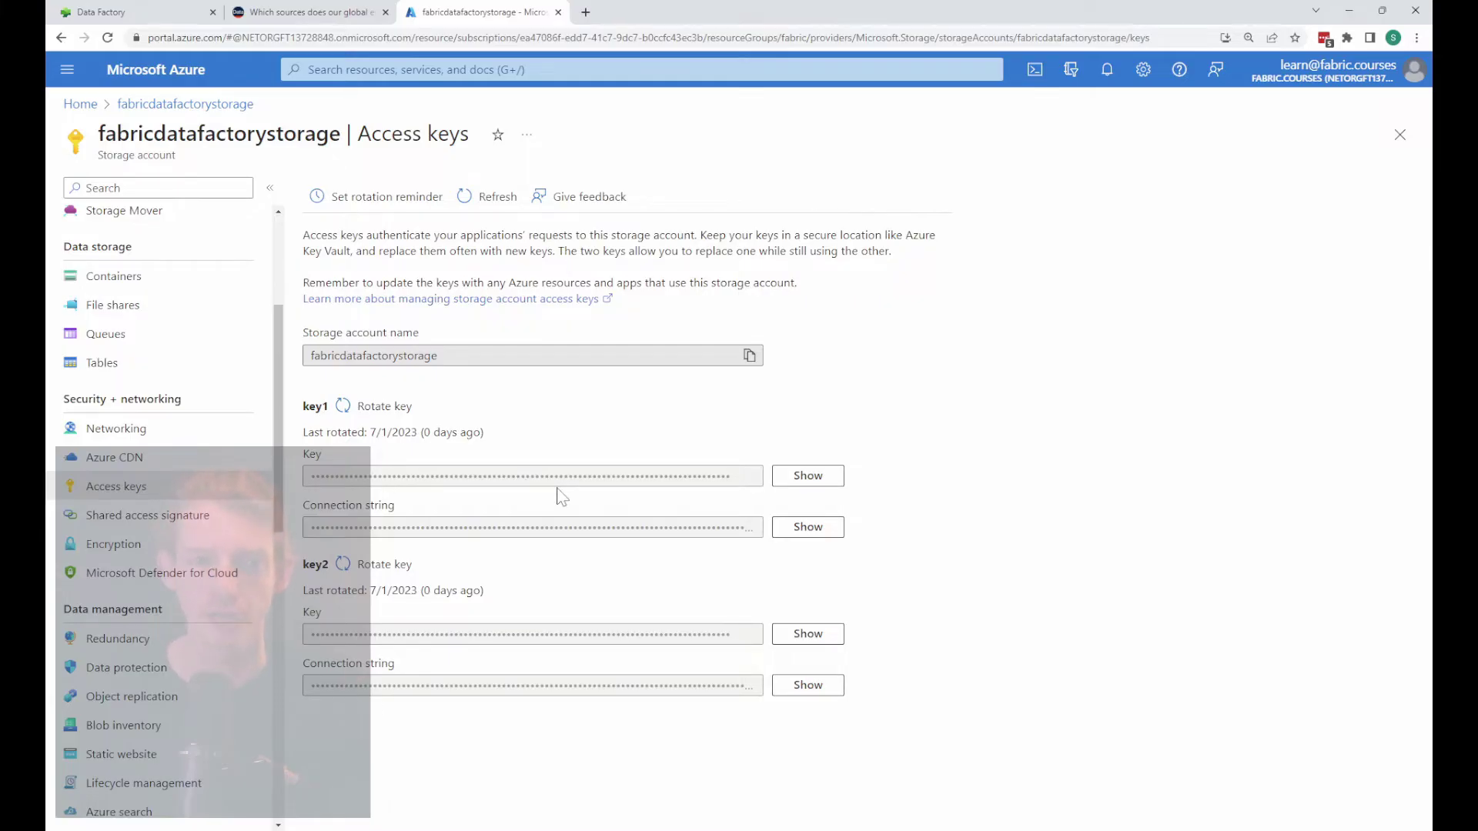
left_click(164, 12)
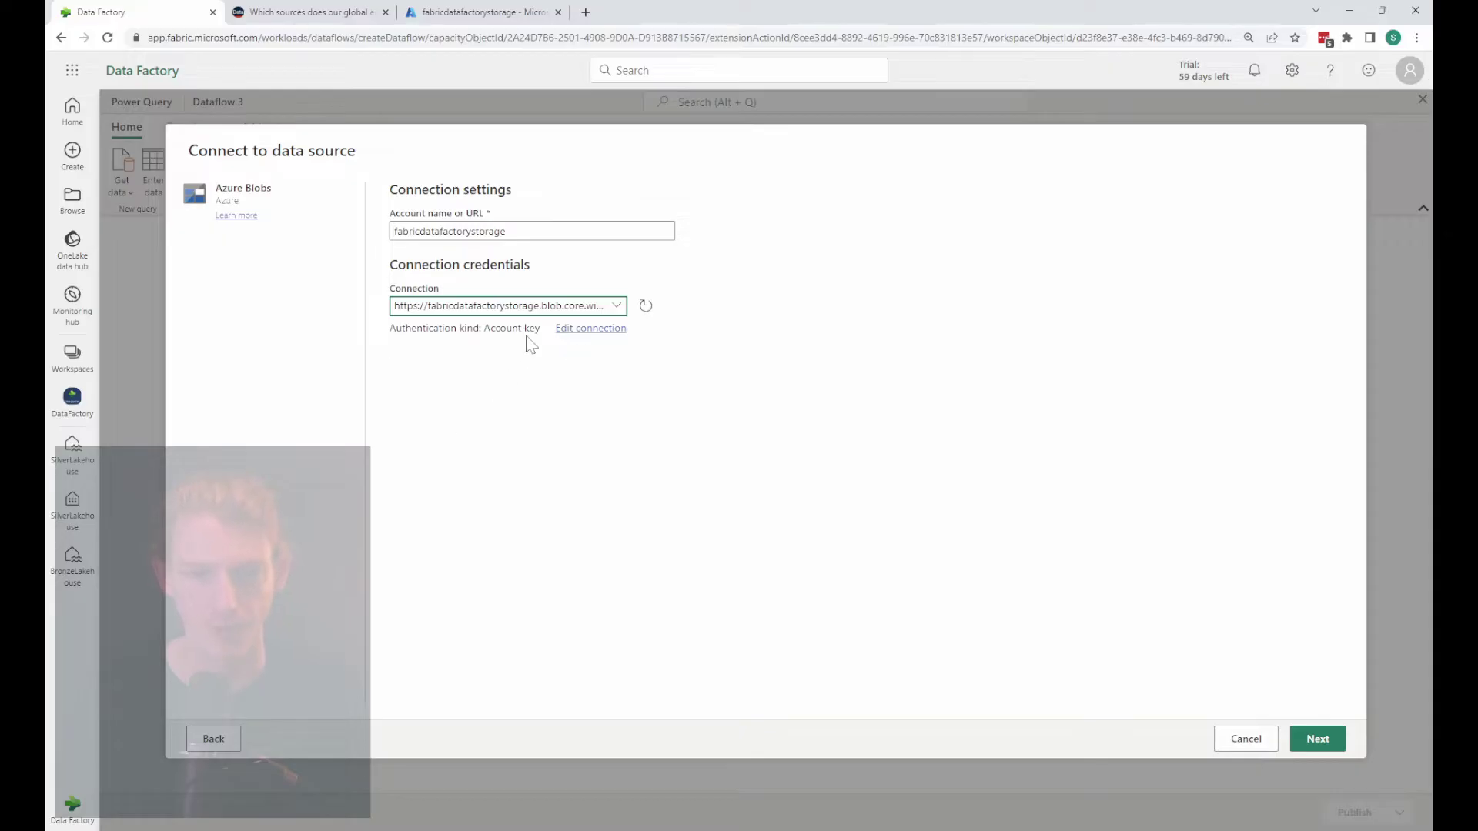
left_click(1317, 742)
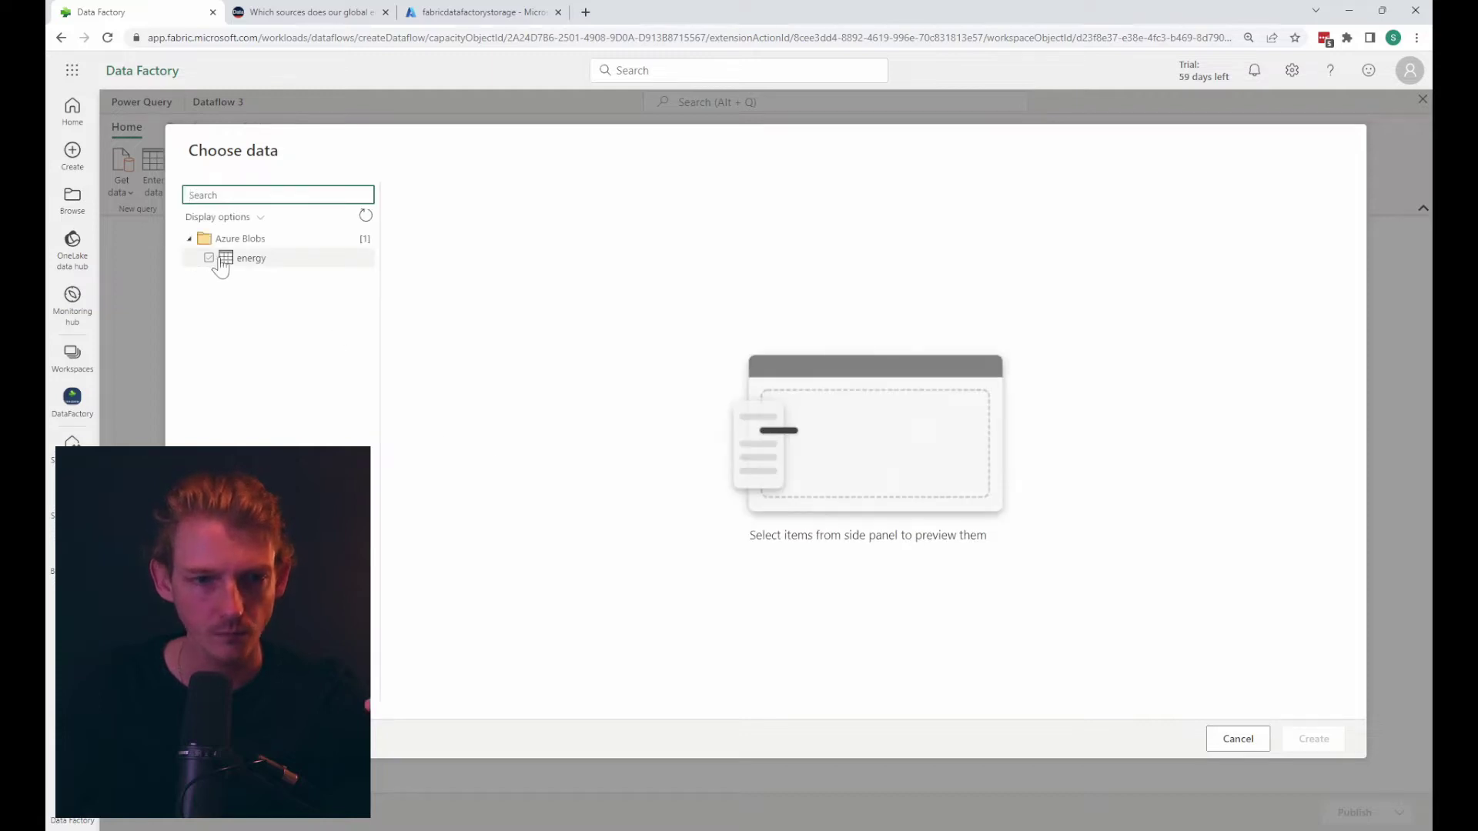
Select the energy container, preview its files, and create the query from it.
left_click(251, 260)
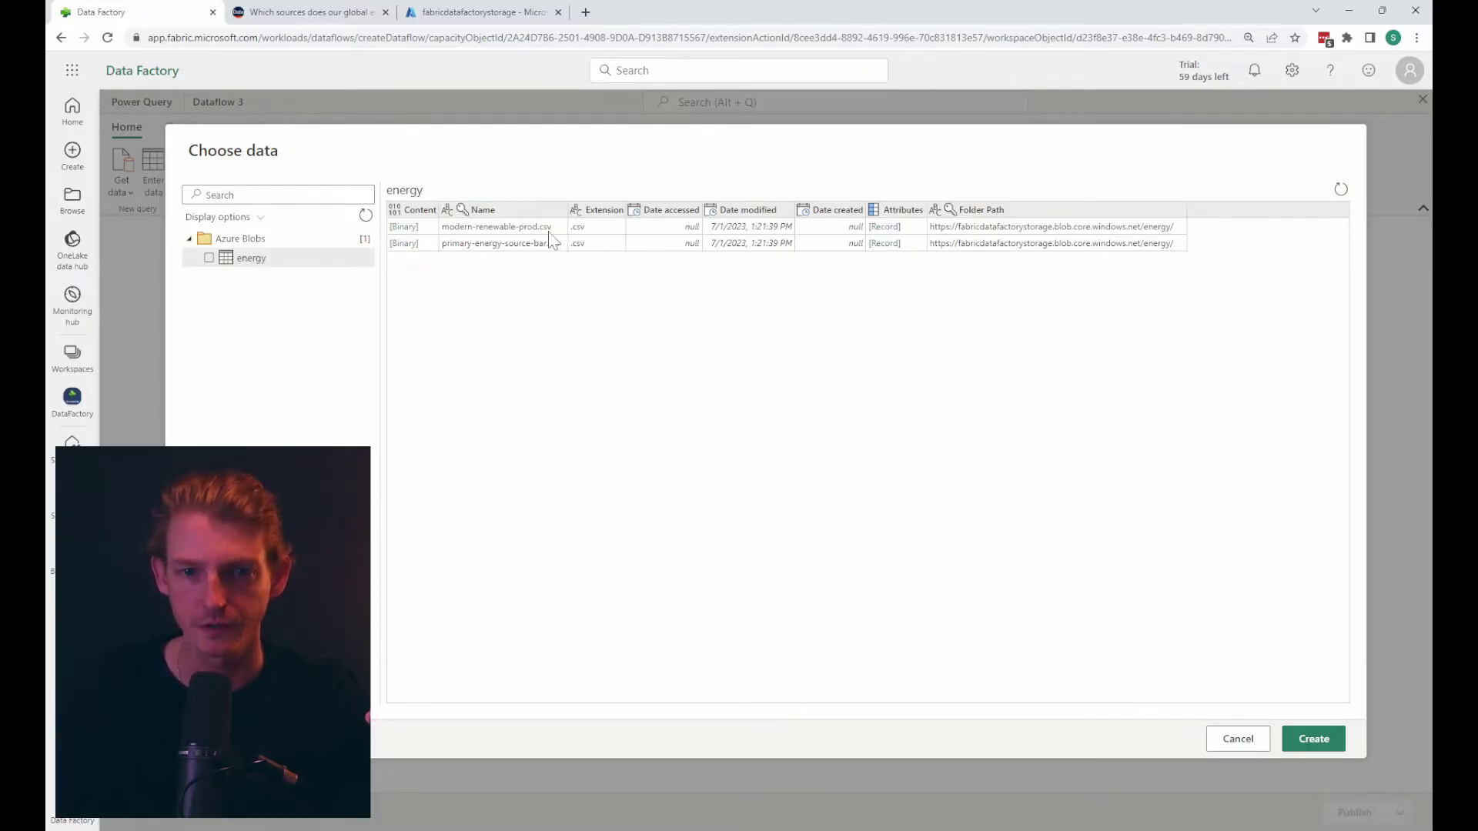
left_click(1319, 739)
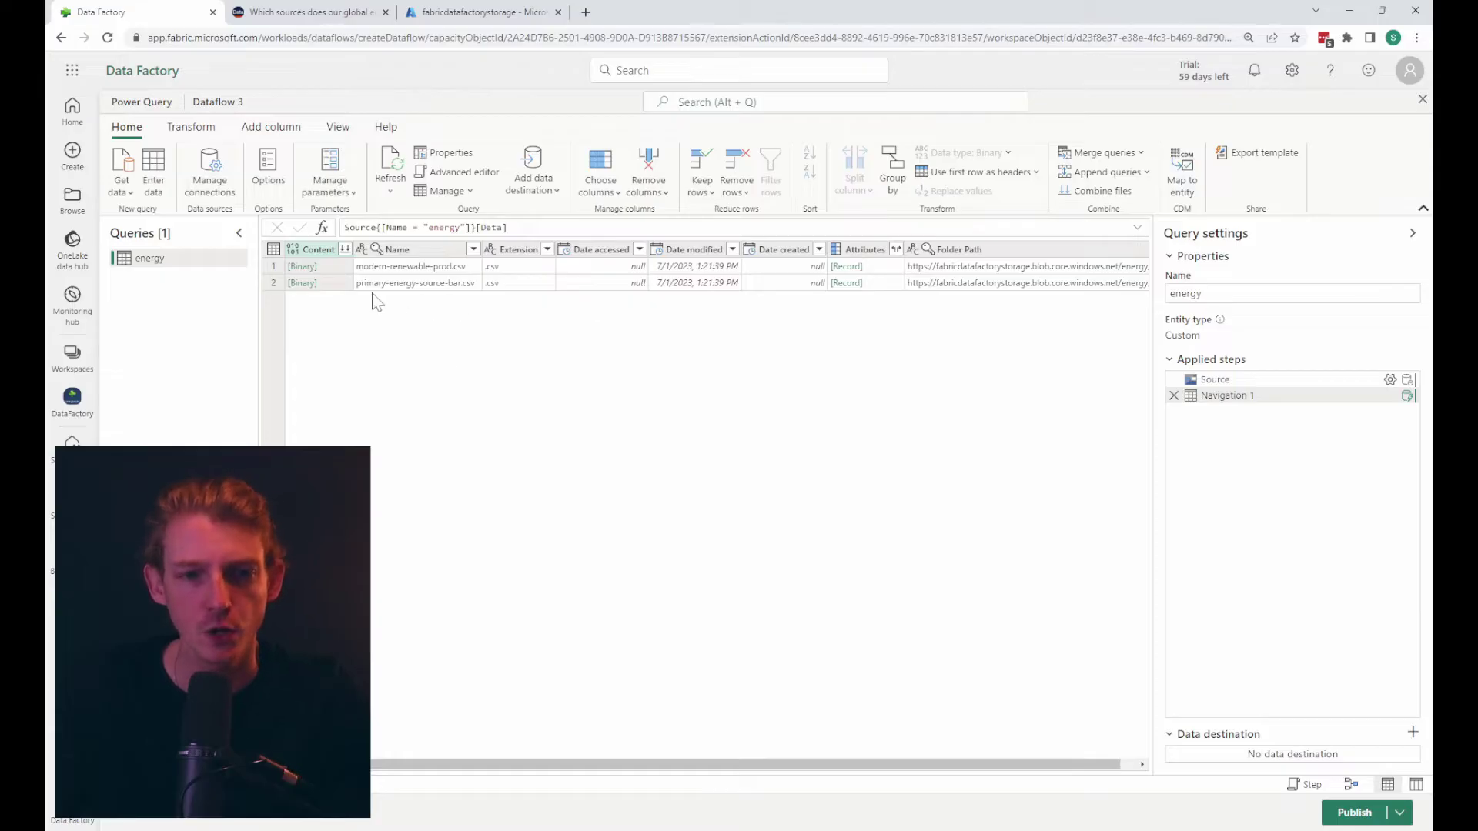
Filter Name to primary-energy-source-bar.csv and combine the Content column's file.
left_click(473, 249)
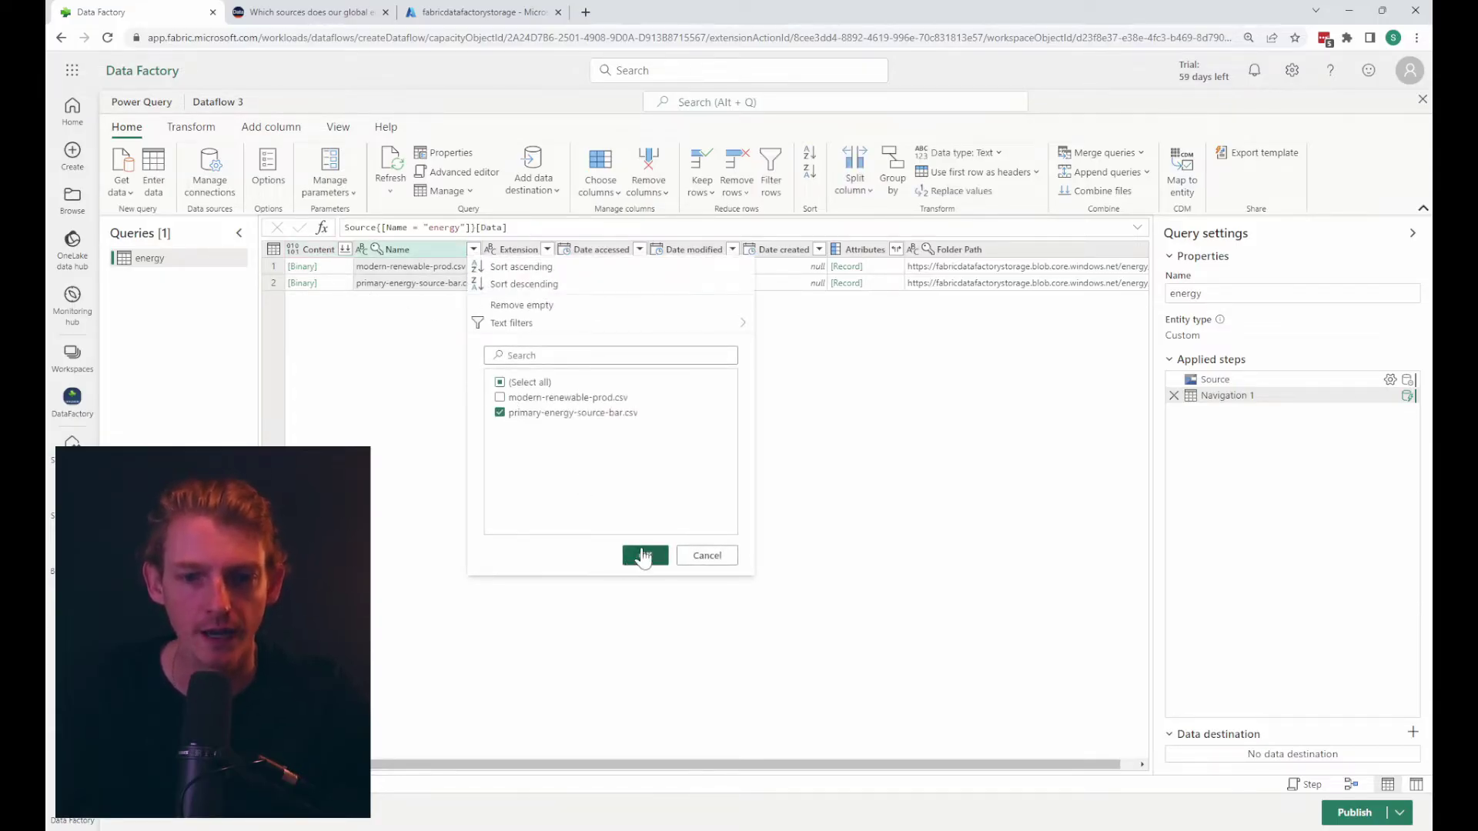
left_click(644, 554)
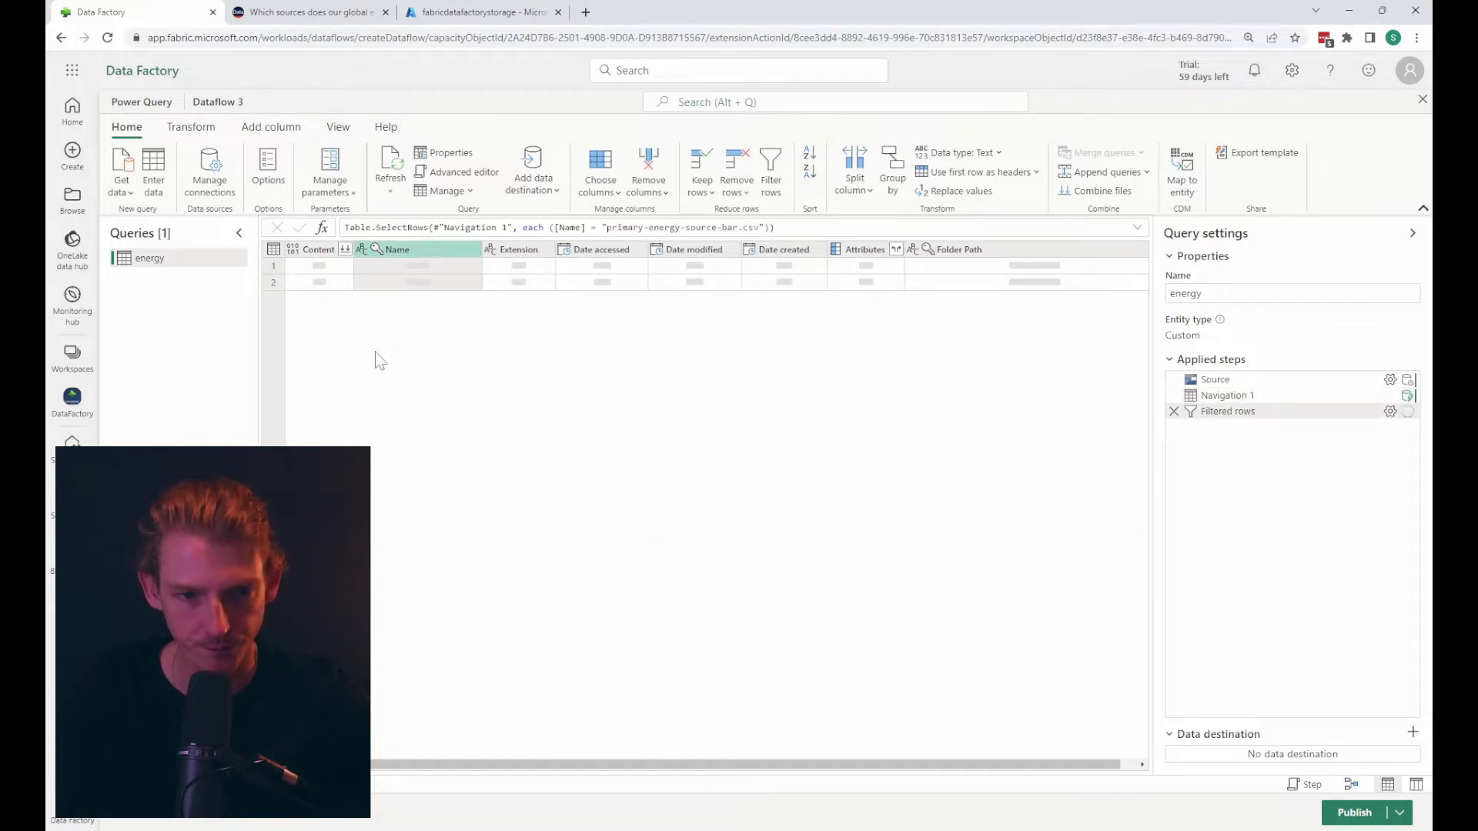
left_click(345, 249)
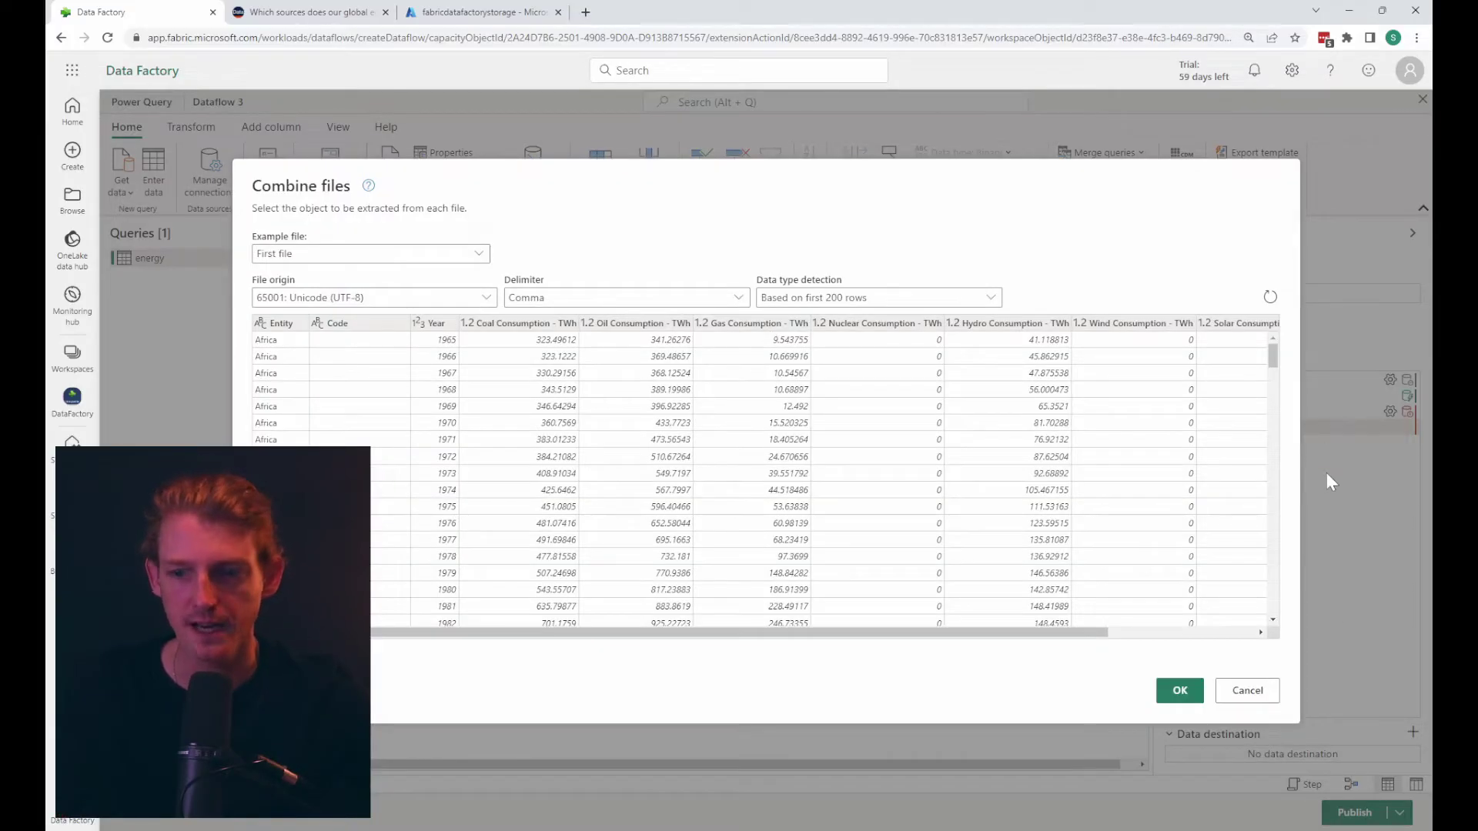
Confirm the CSV combine and rename the Coal Consumption column to Coal.
left_click(1180, 691)
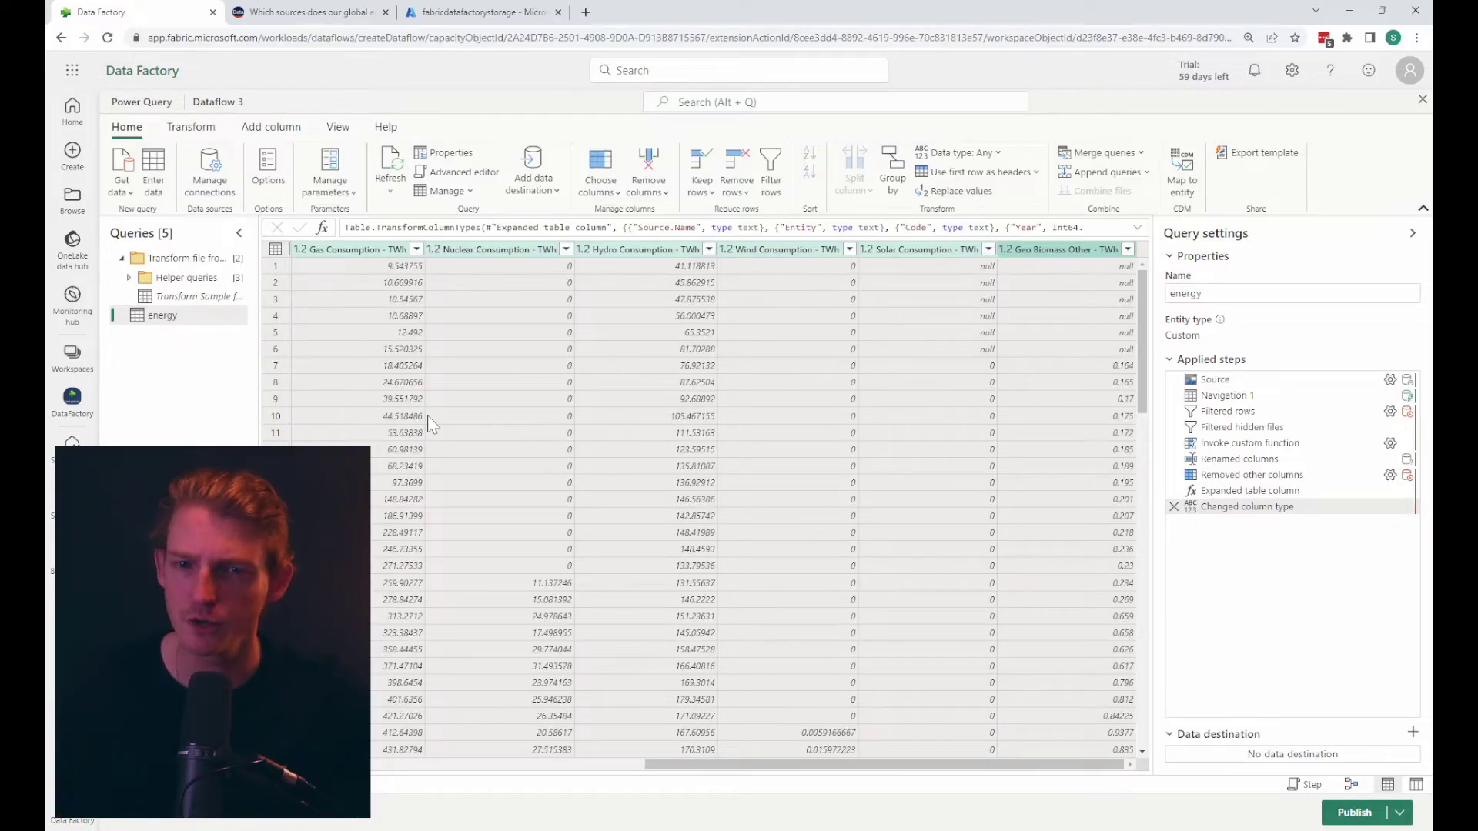
scroll(524, 386, "left", 10)
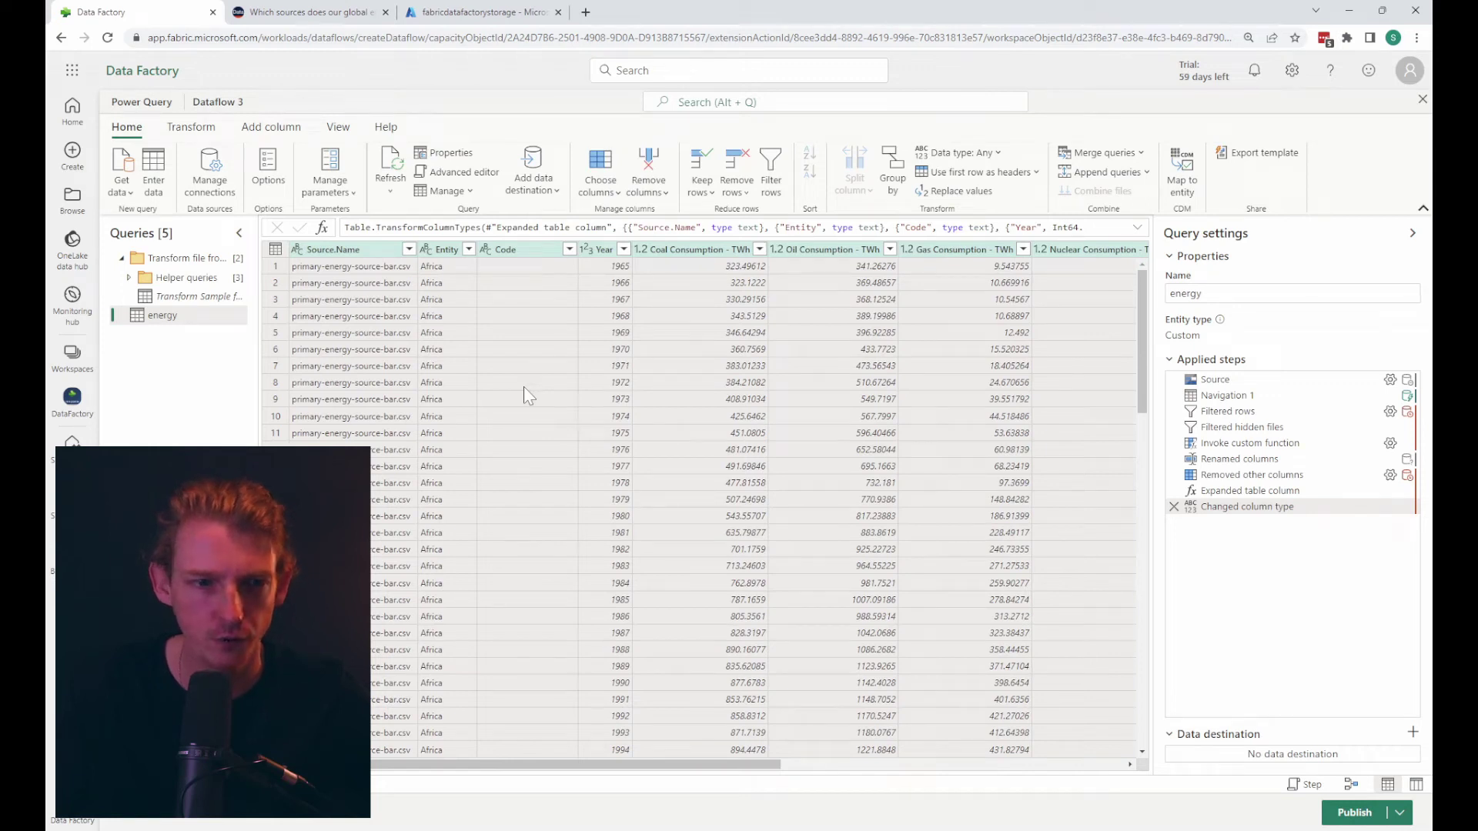
double_click(690, 251)
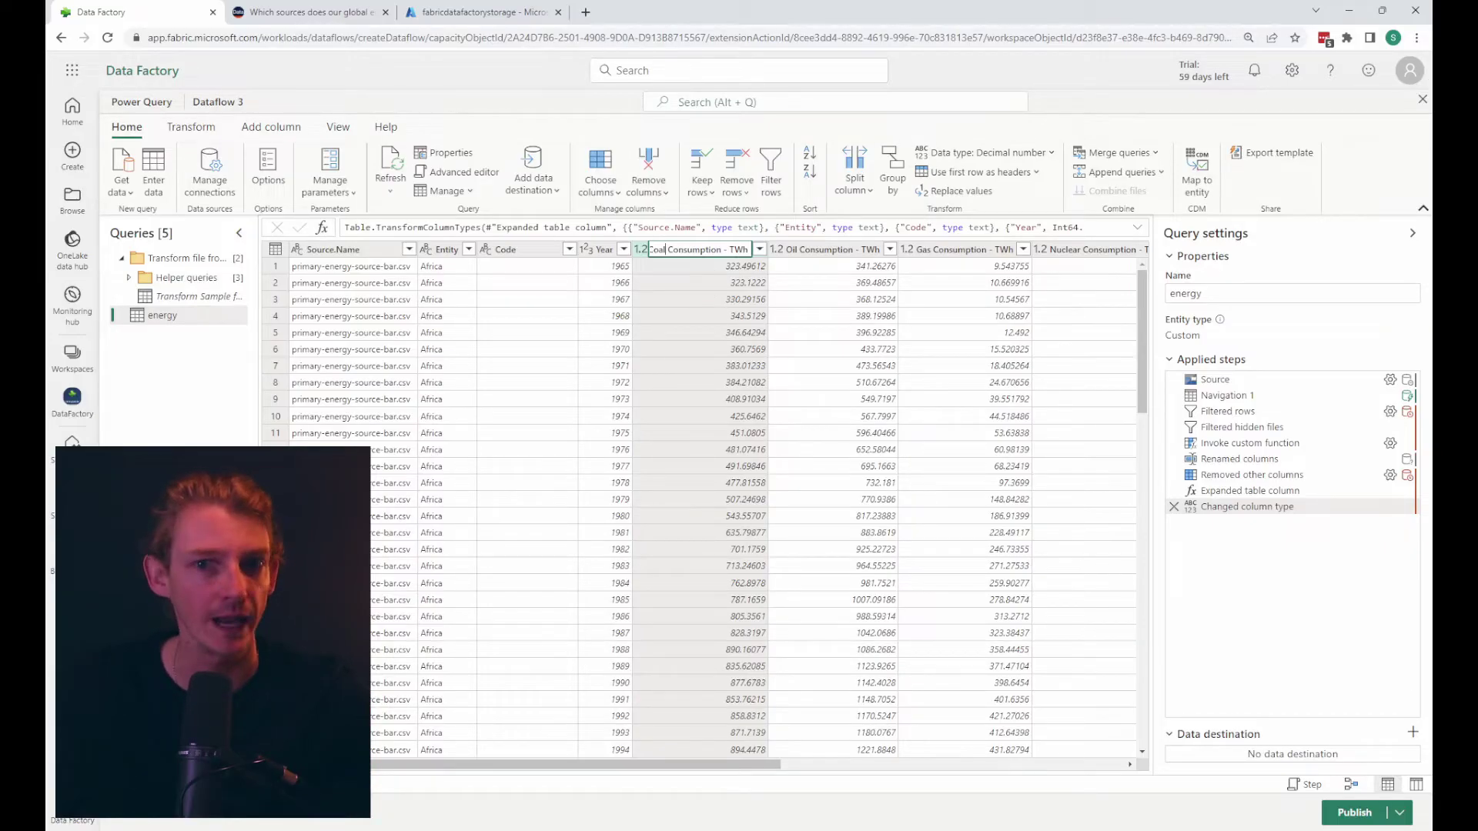
key("Return")
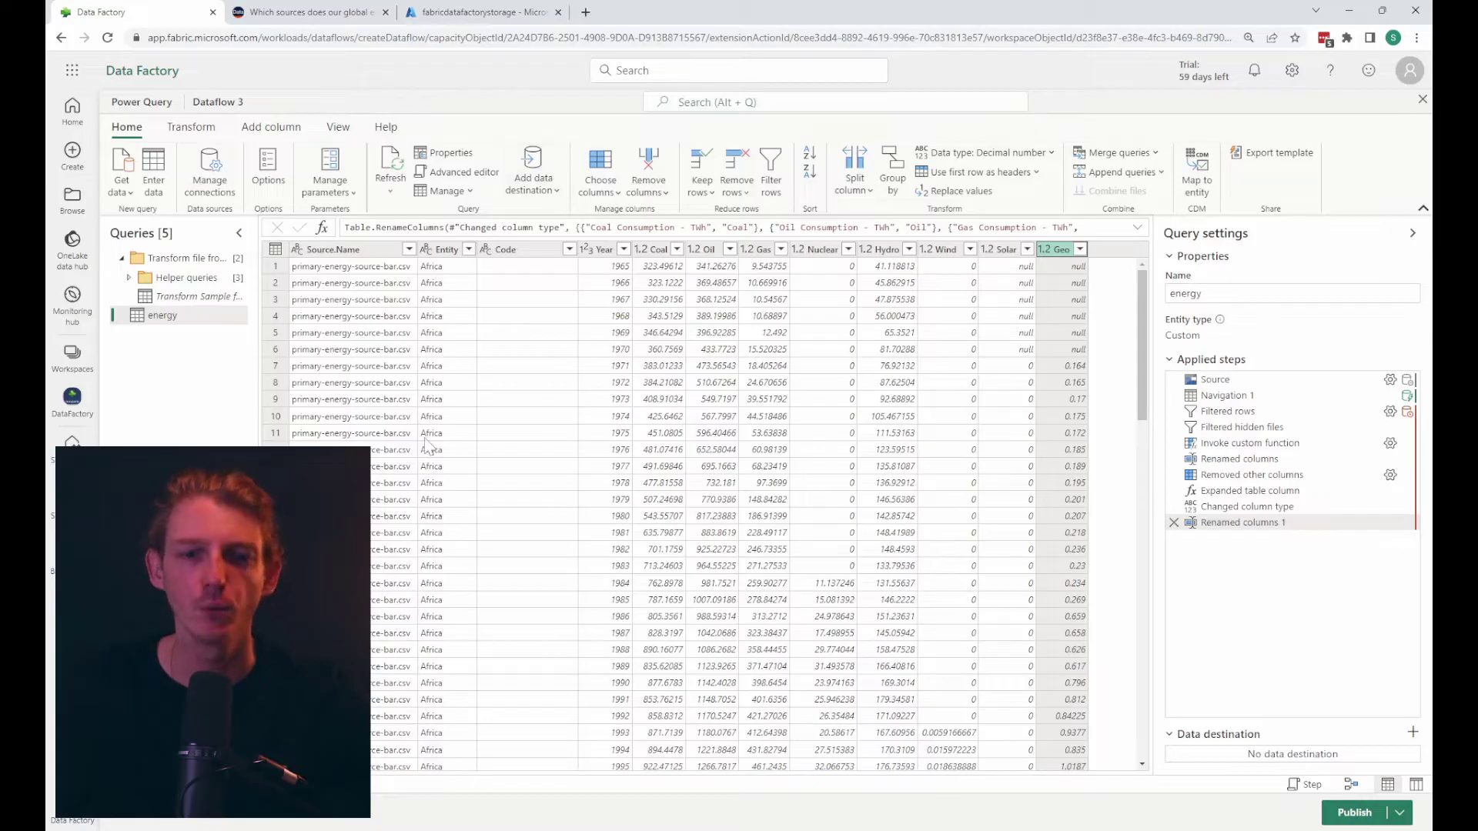
scroll(461, 408, "down", 5)
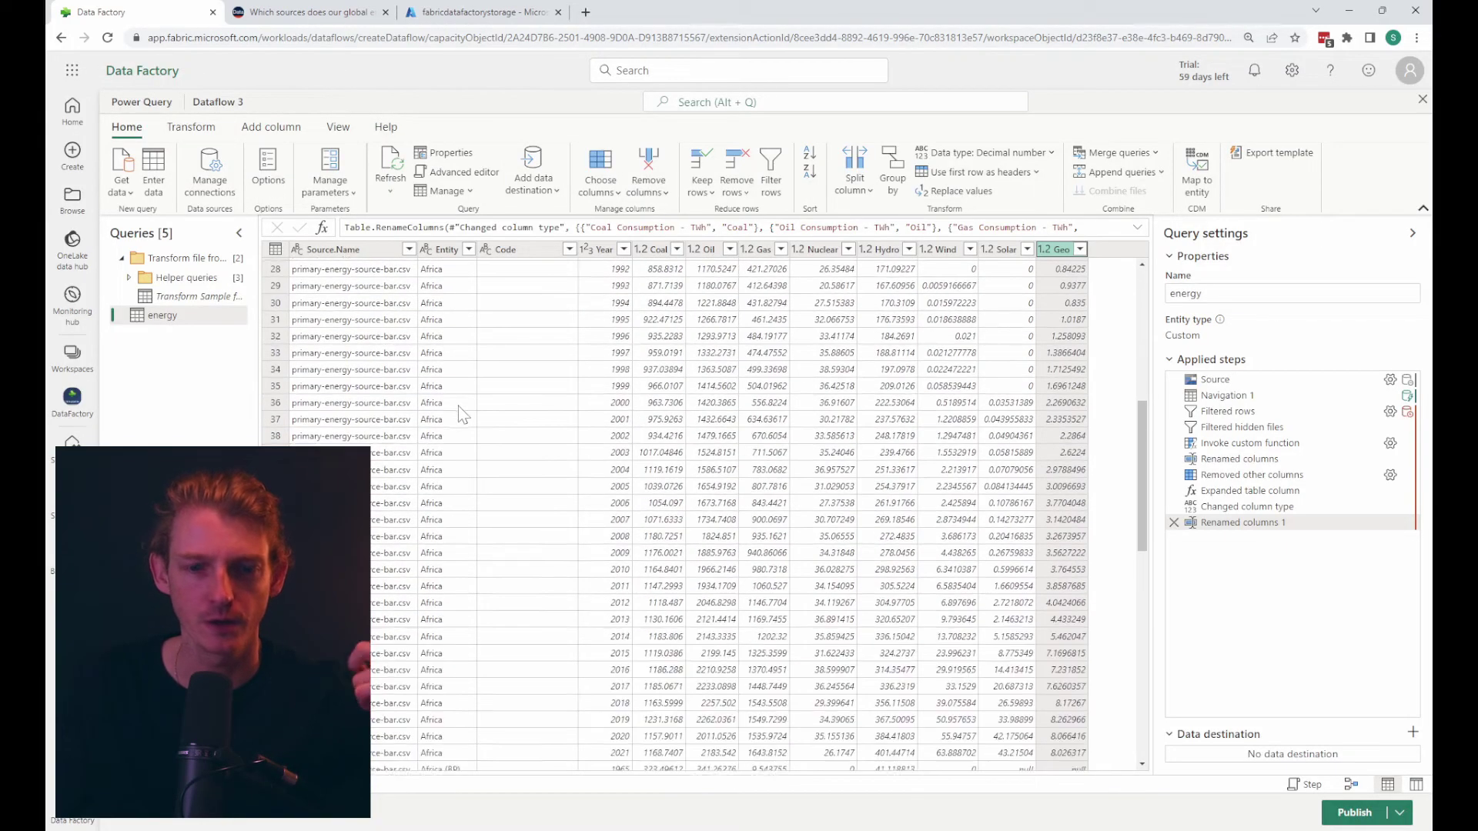
scroll(458, 406, "down", 3)
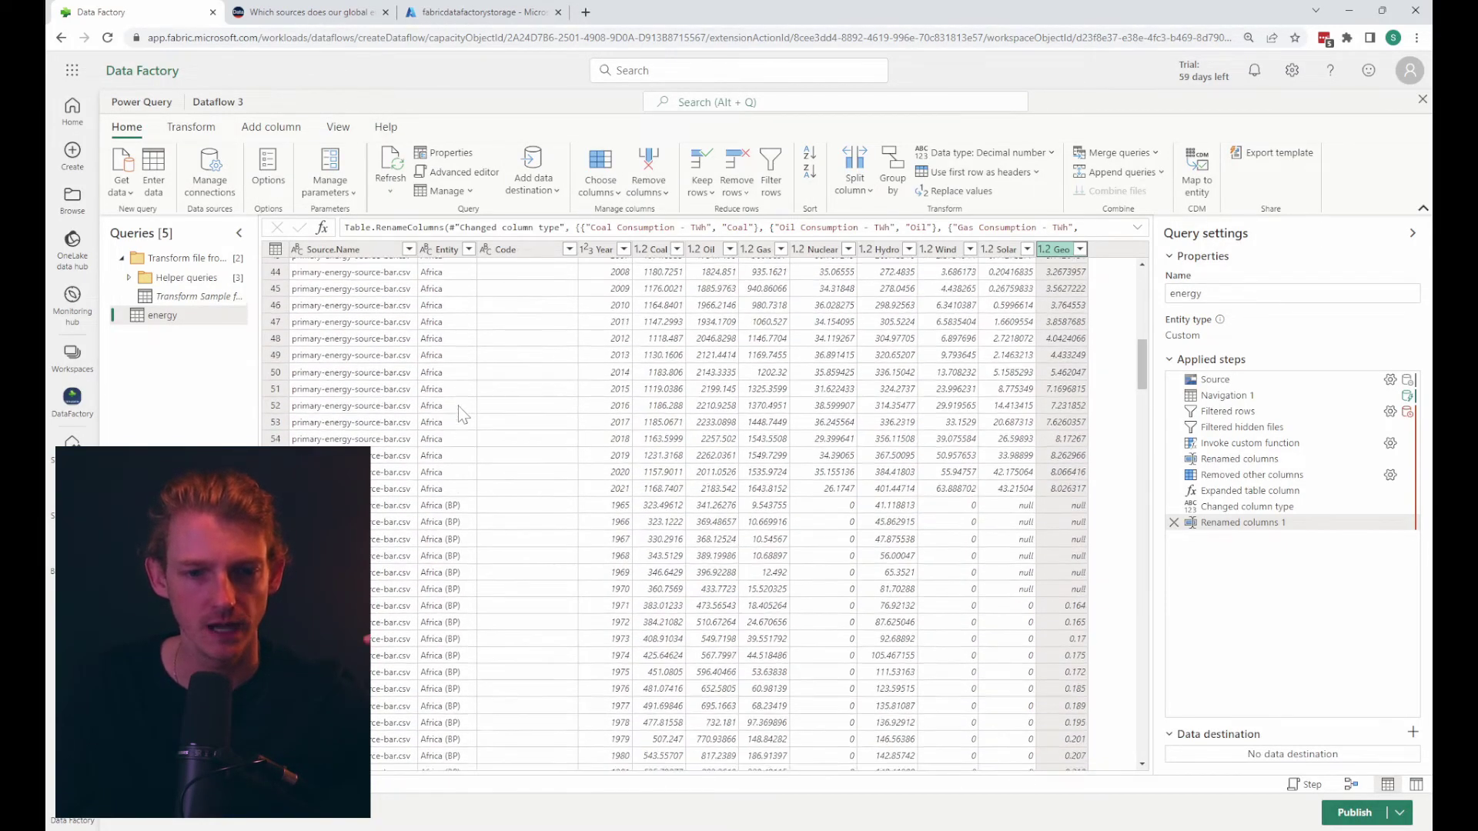
scroll(458, 408, "down", 10)
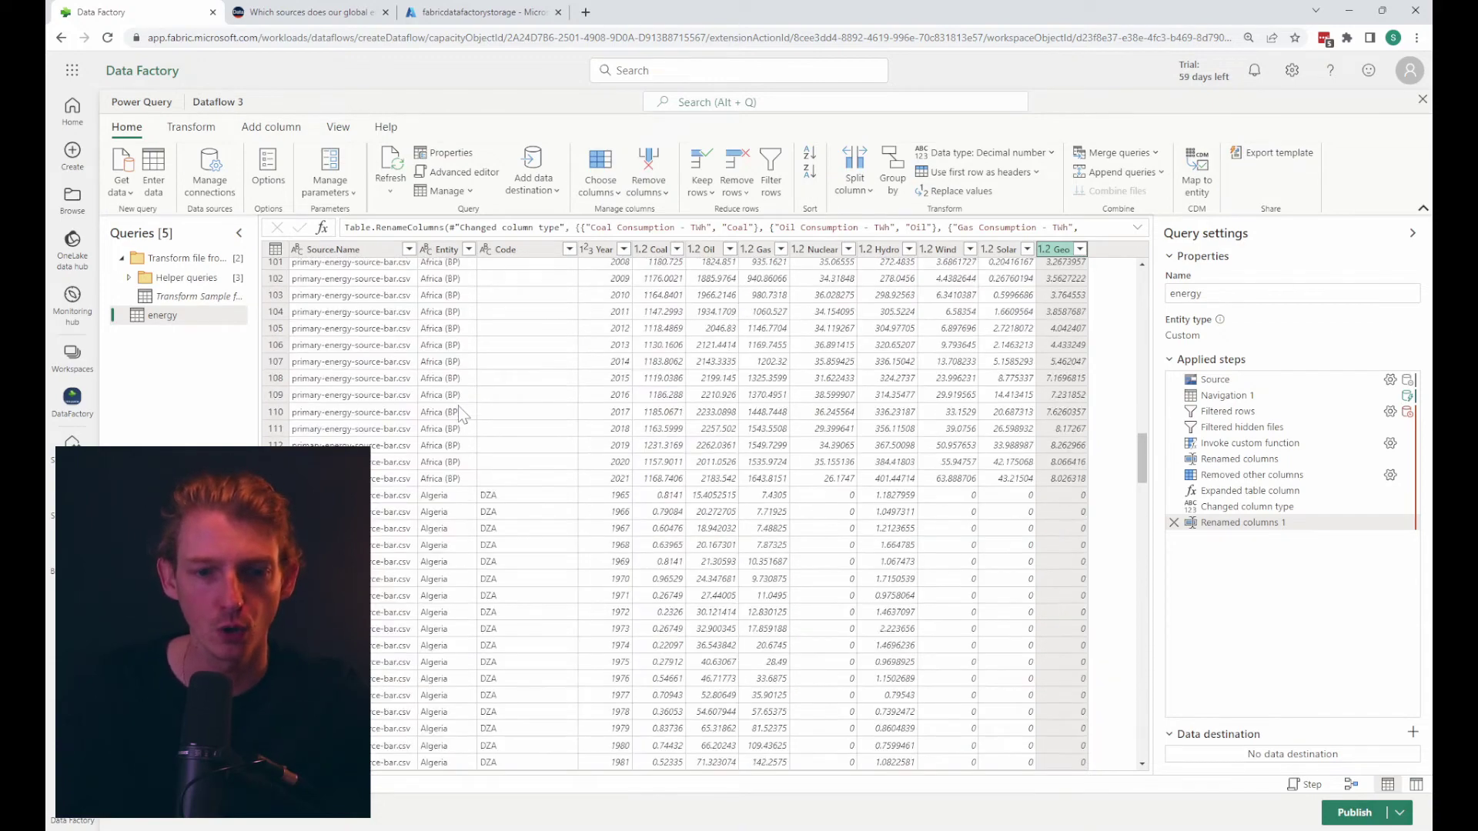
scroll(461, 413, "down", 6)
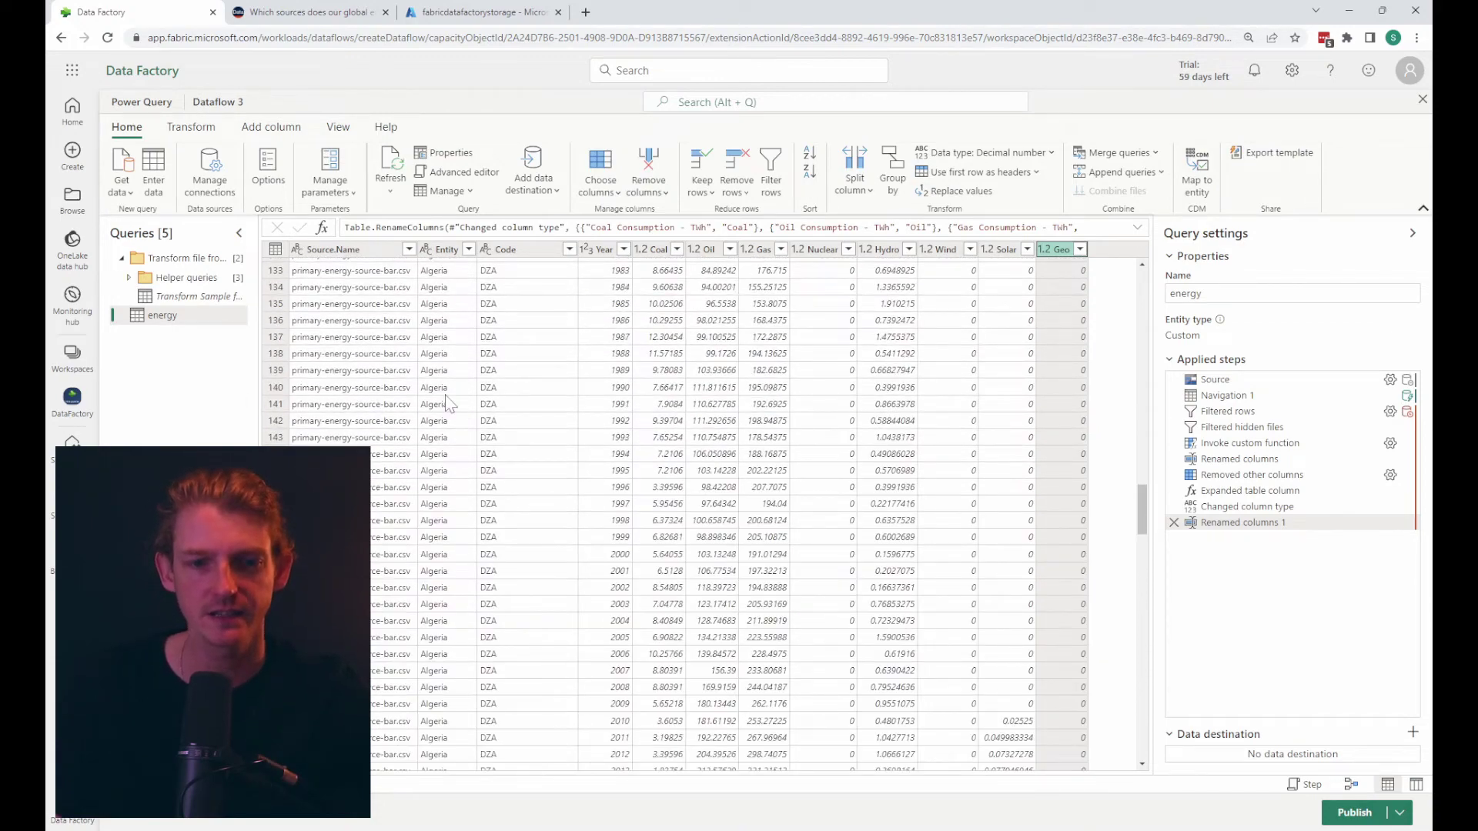
scroll(449, 403, "down", 10)
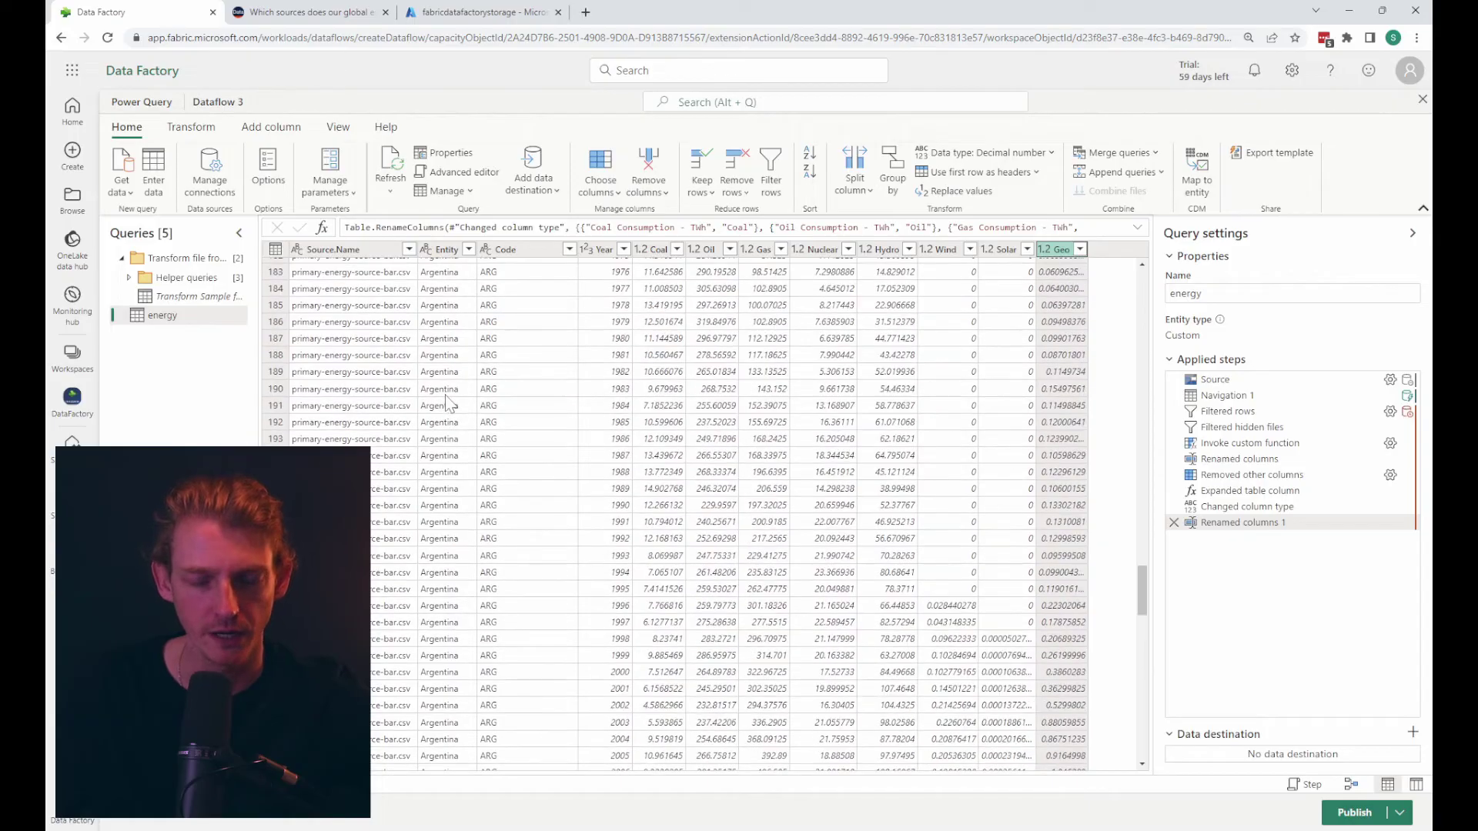
scroll(448, 403, "down", 6)
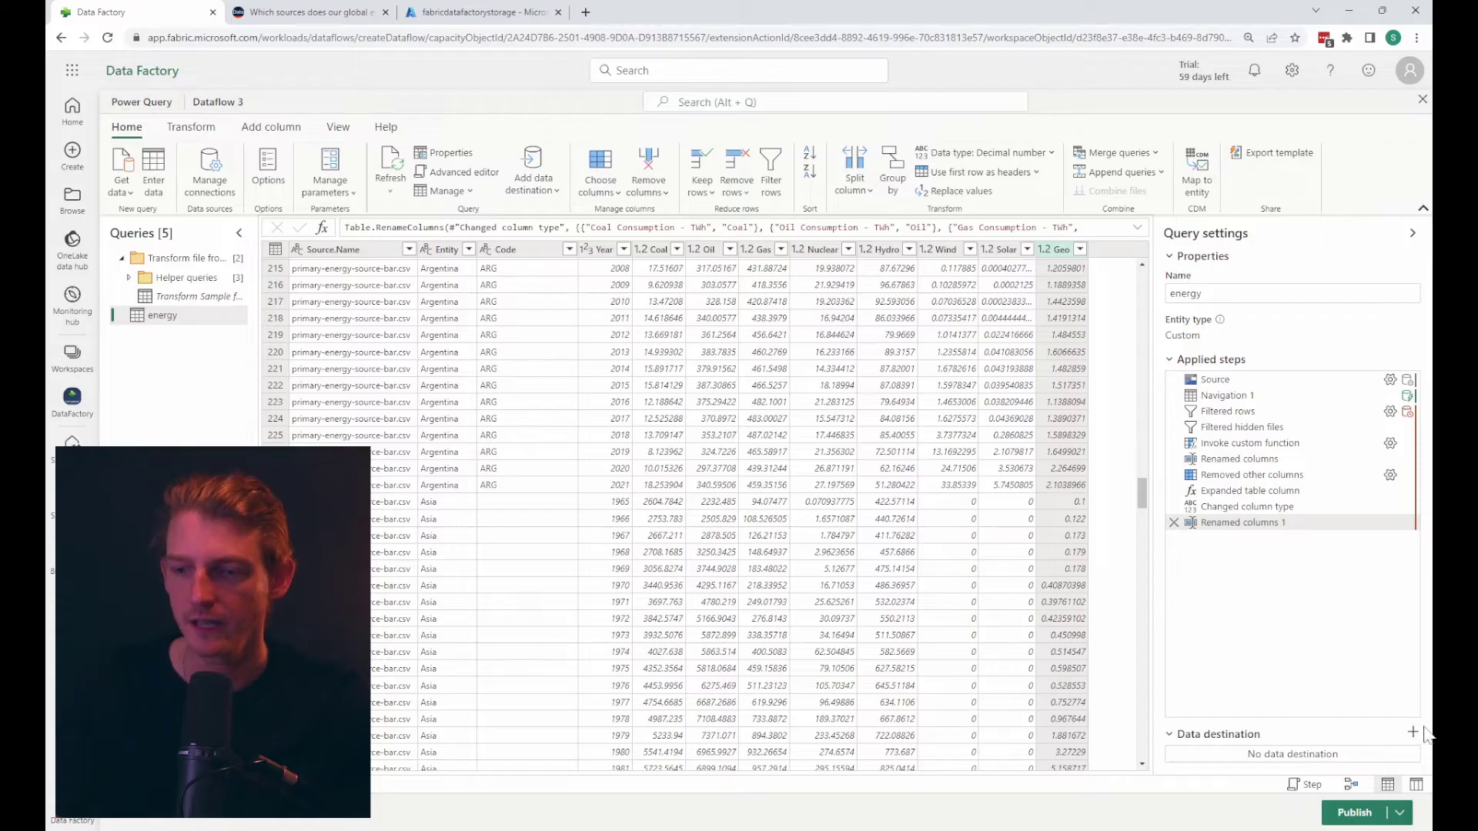
Set the query's data destination to the DataFactory workspace's BronzeLakehouse.
left_click(1413, 735)
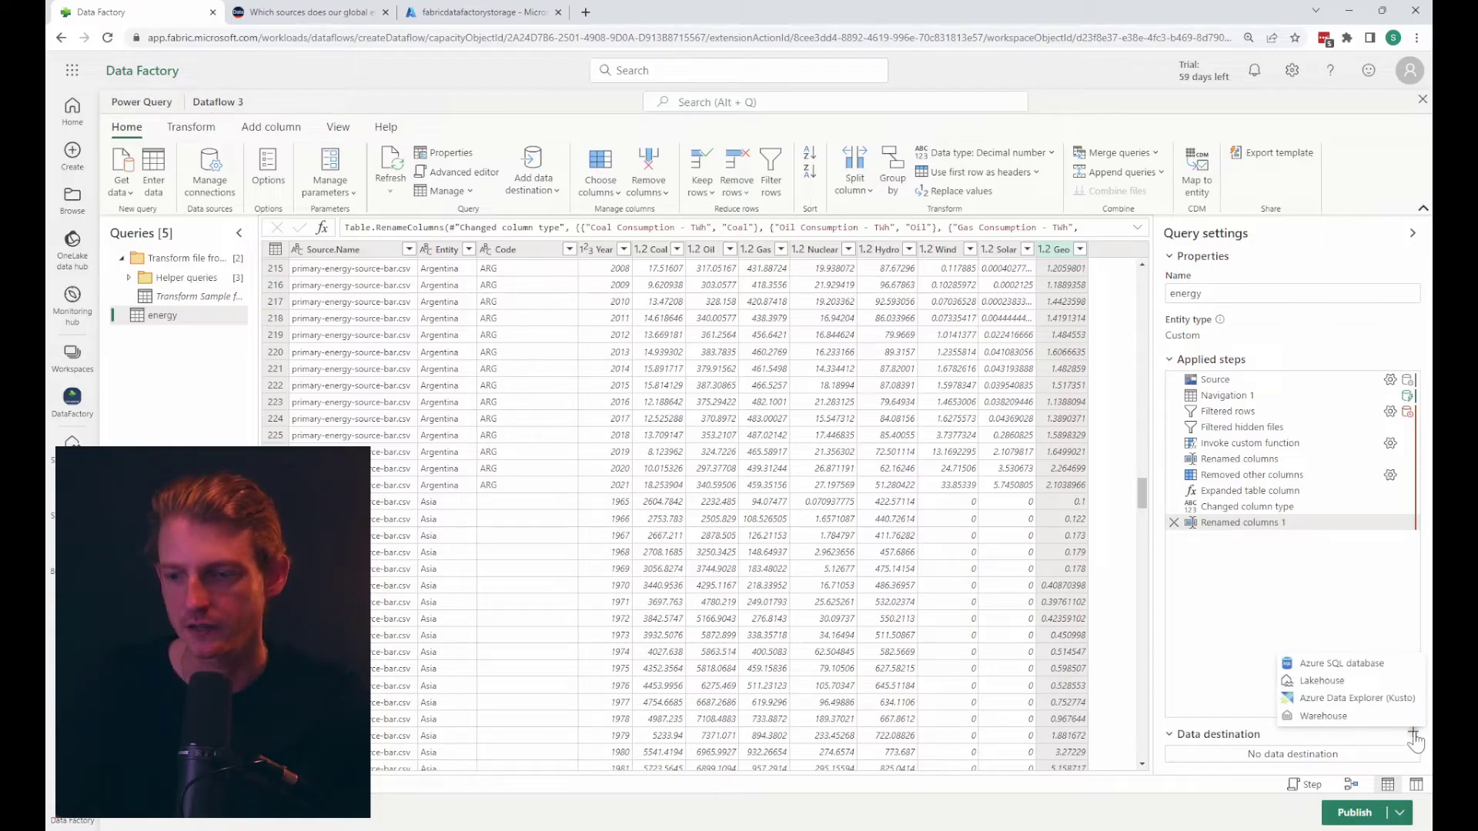
left_click(1328, 681)
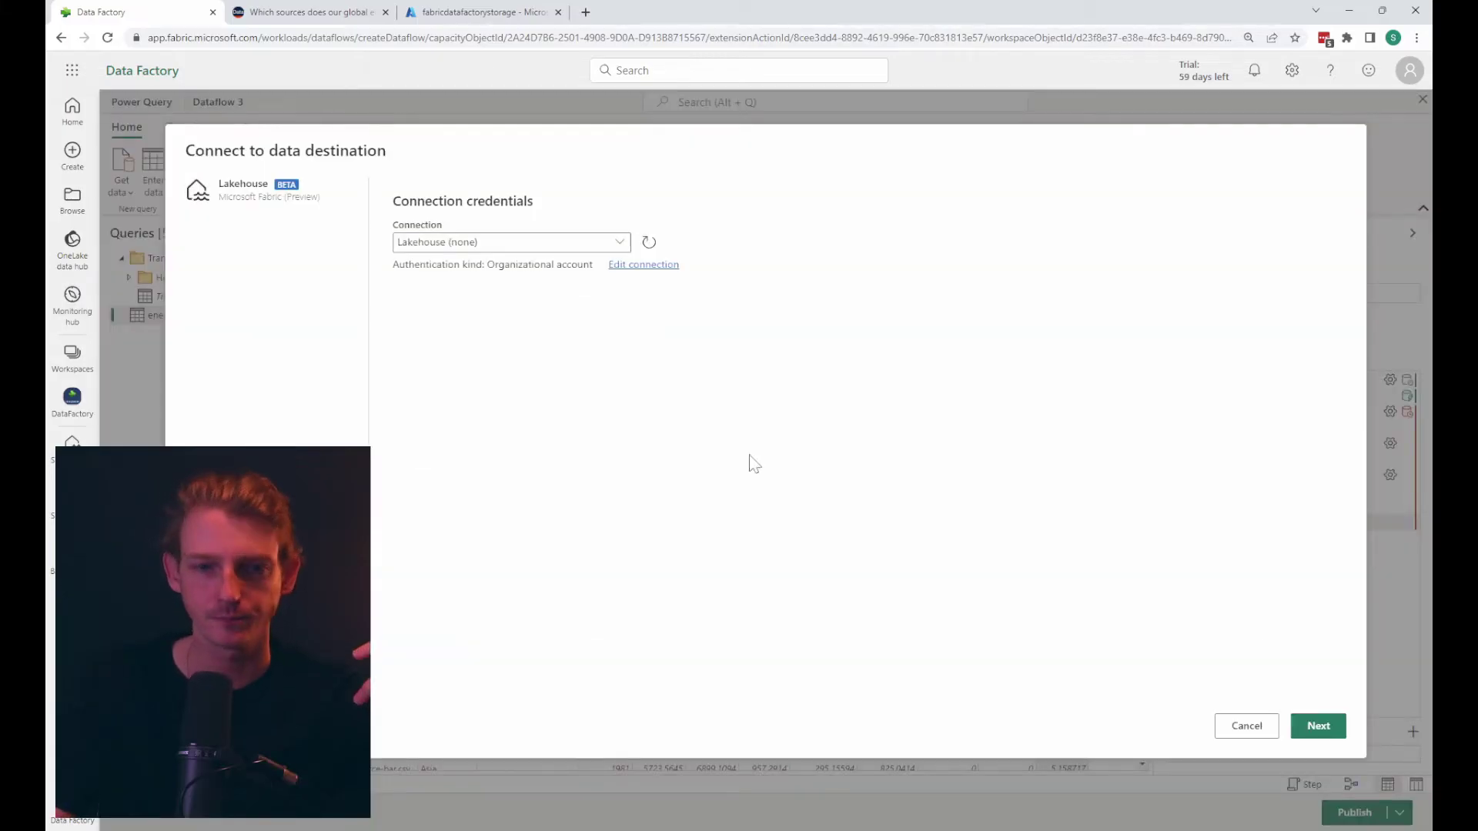
left_click(1319, 728)
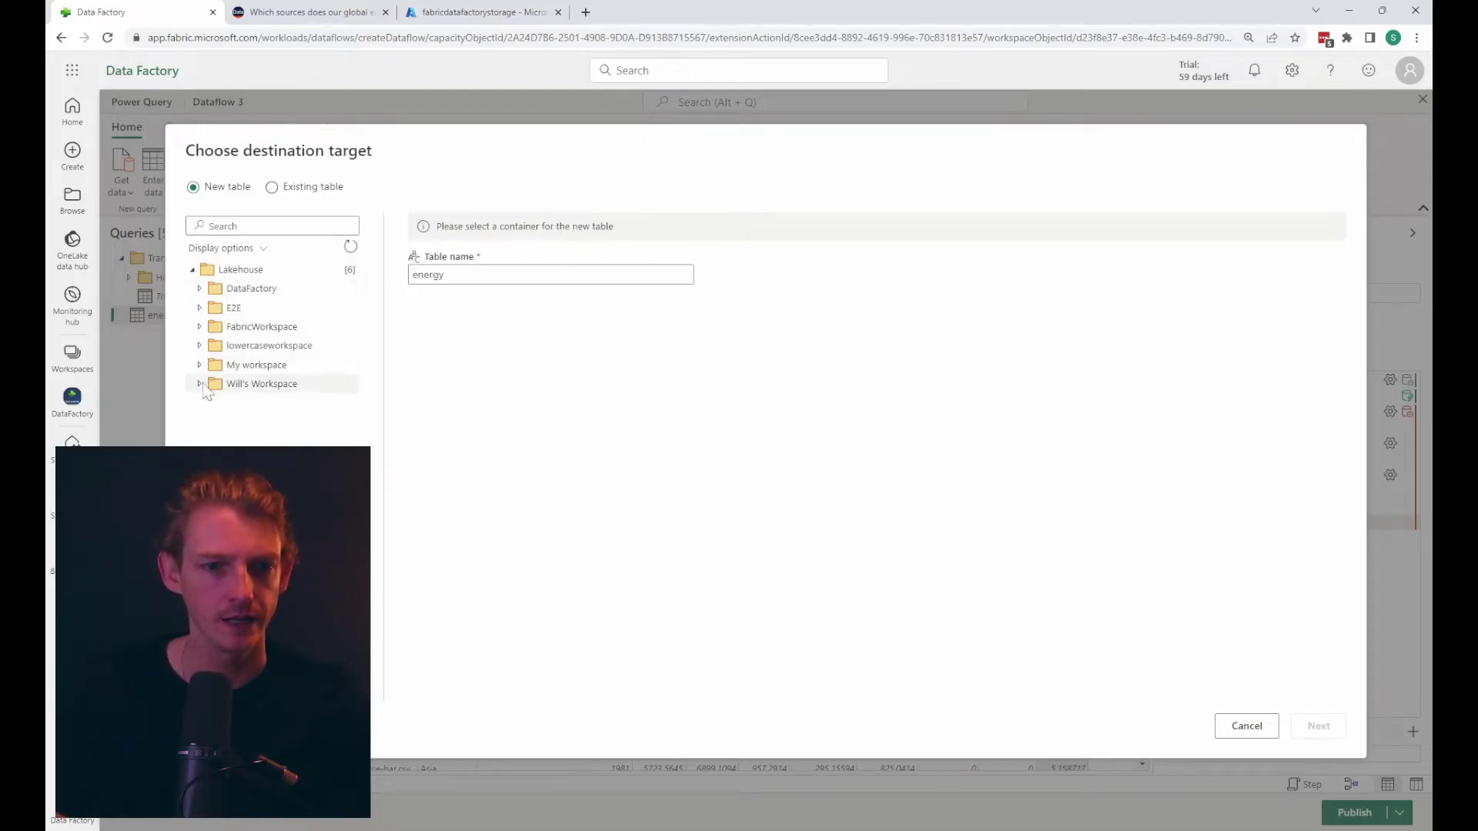
left_click(201, 289)
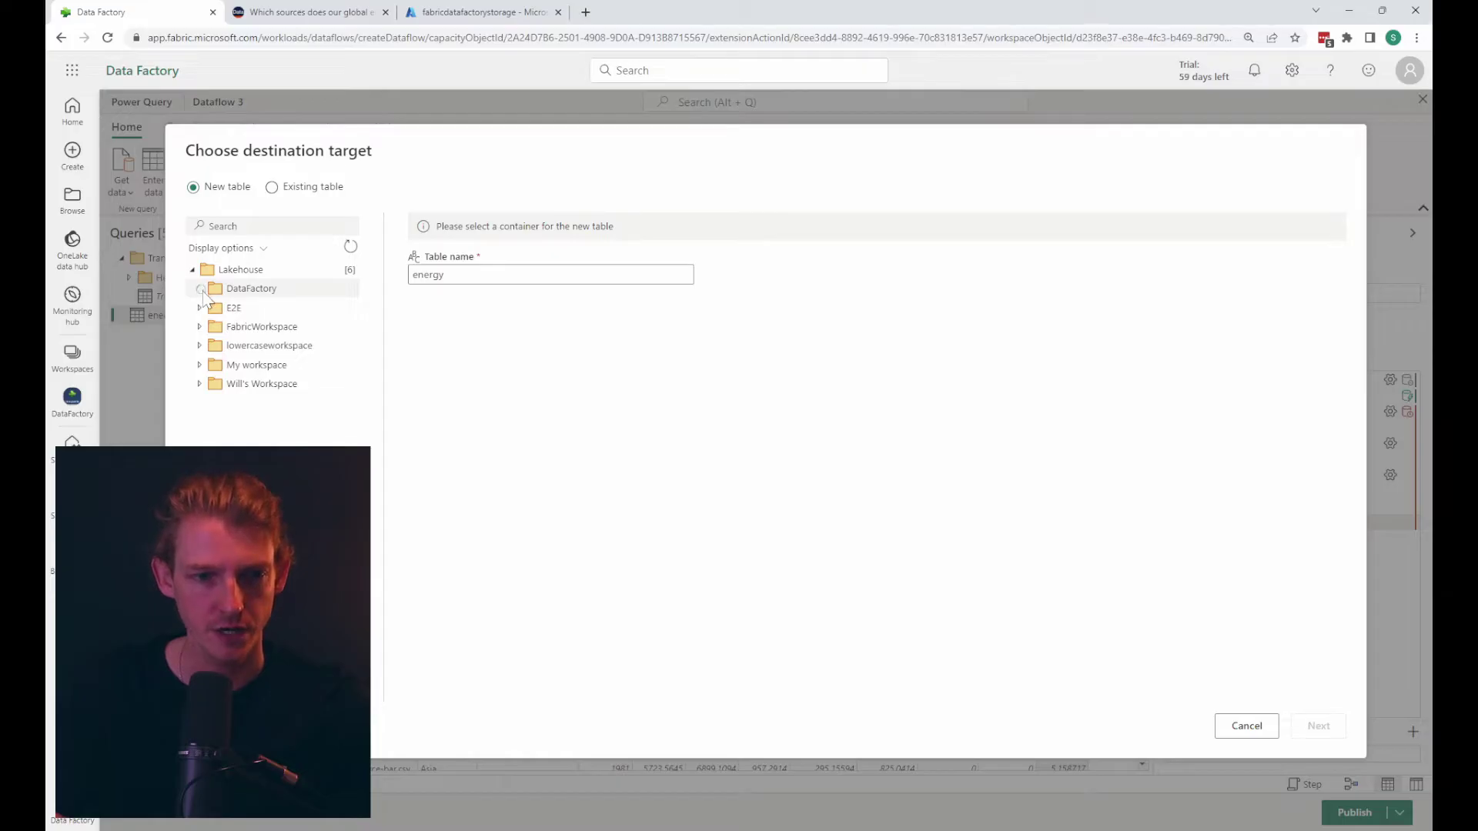
left_click(276, 312)
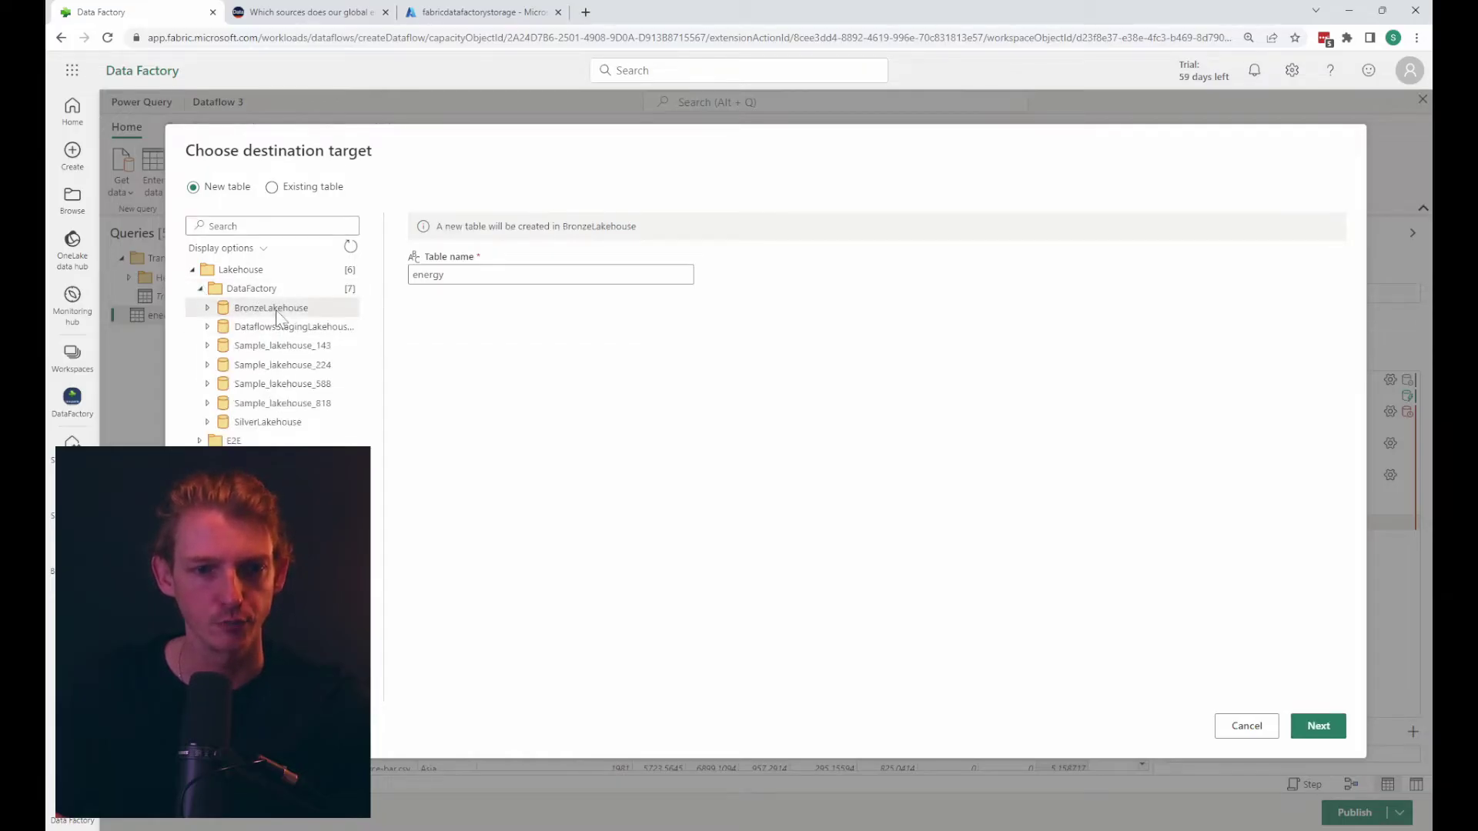
Name the destination table EnergyFromDataflow, keep Replace, save settings and publish.
double_click(428, 274)
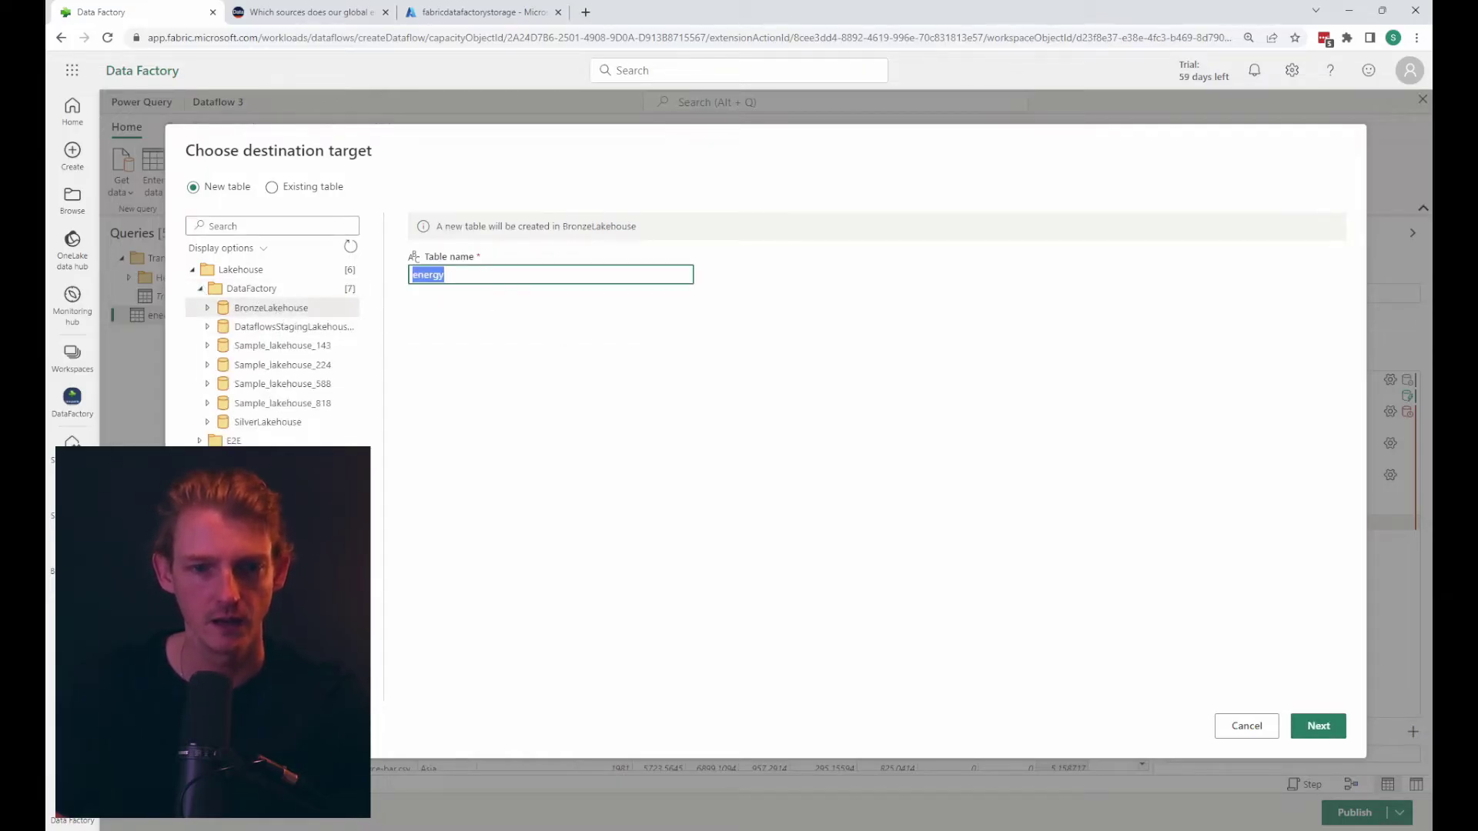
type("E")
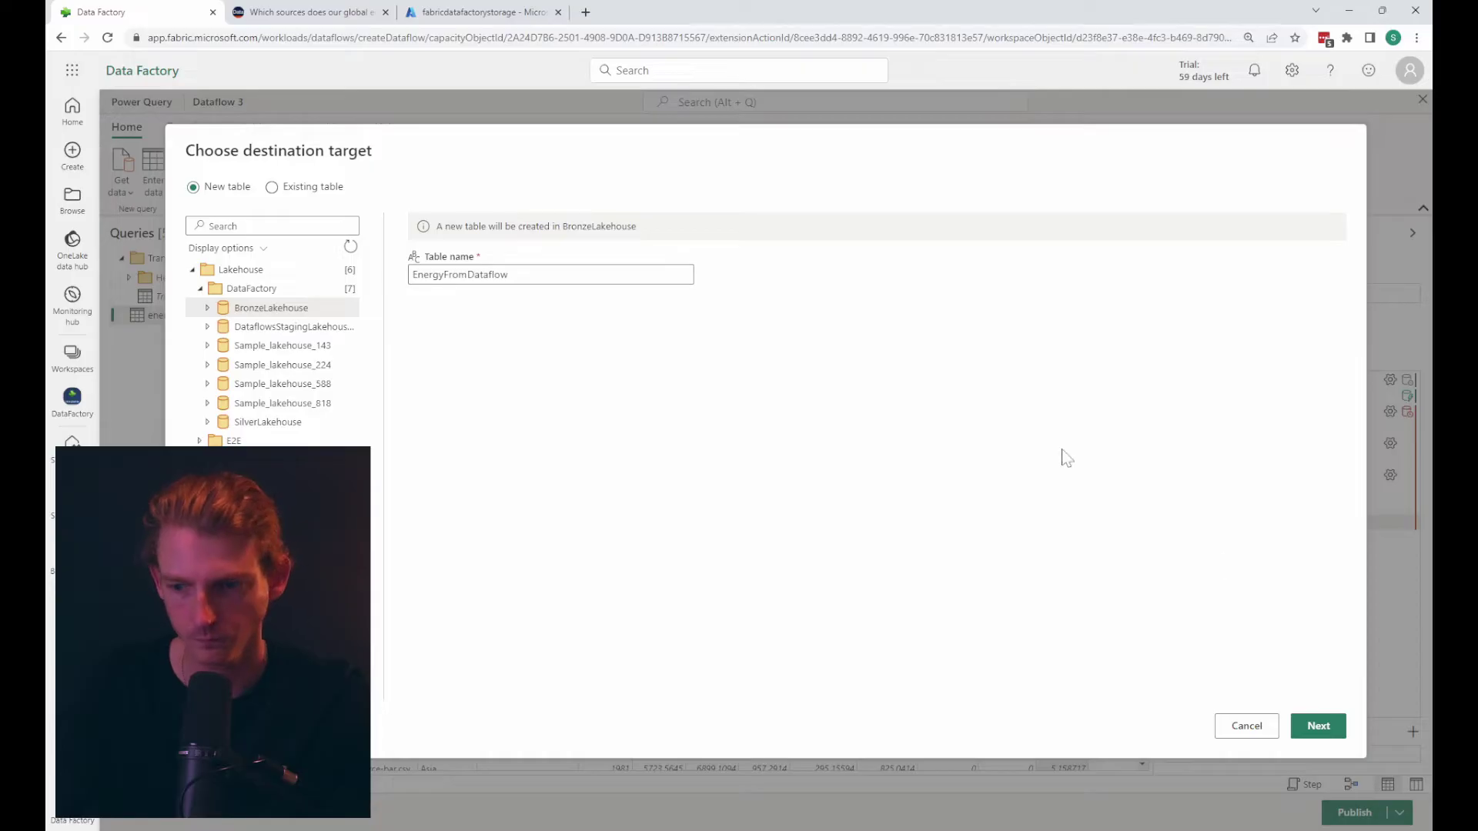
left_click(1311, 732)
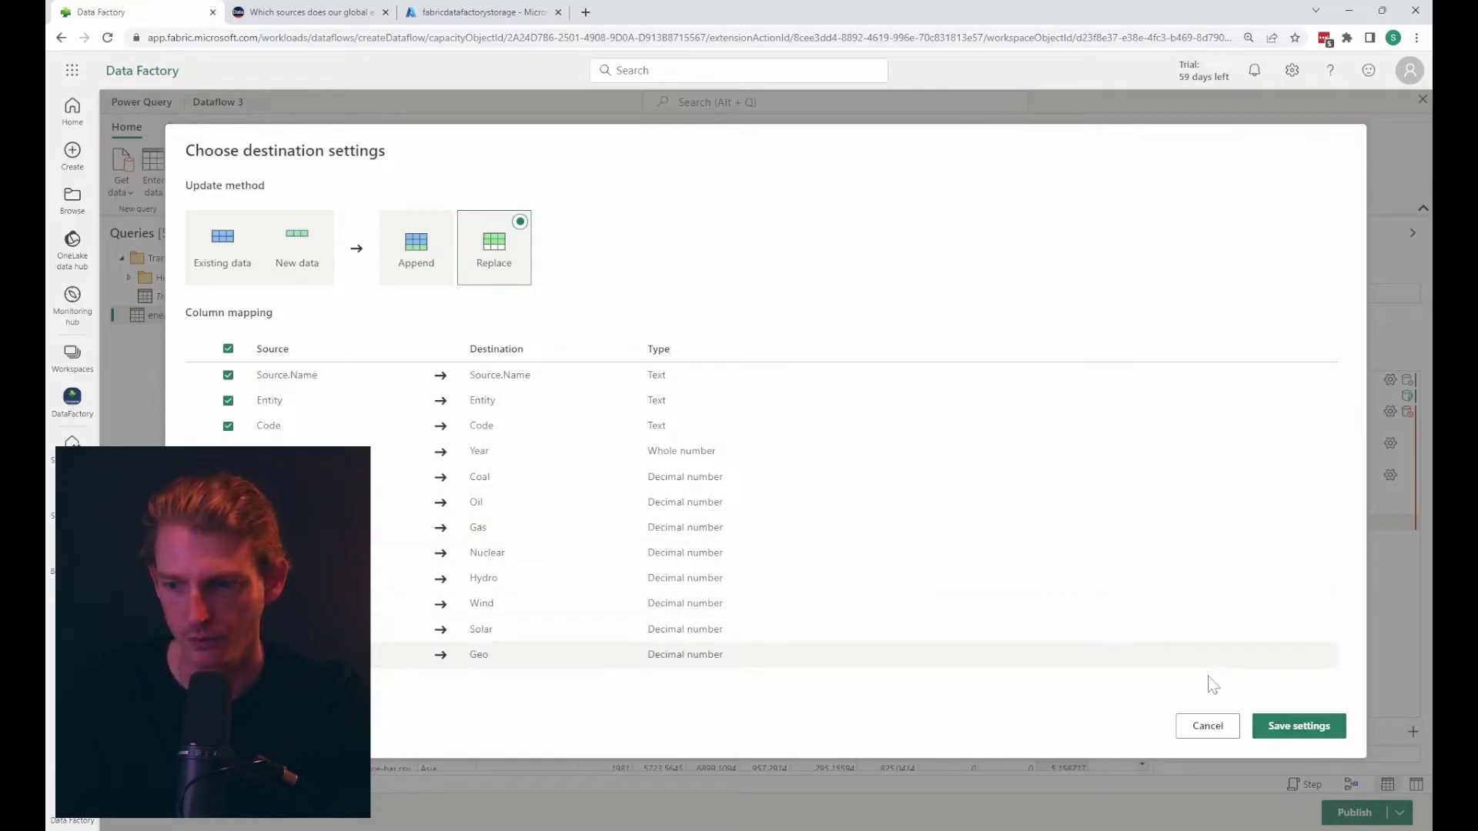
left_click(1284, 723)
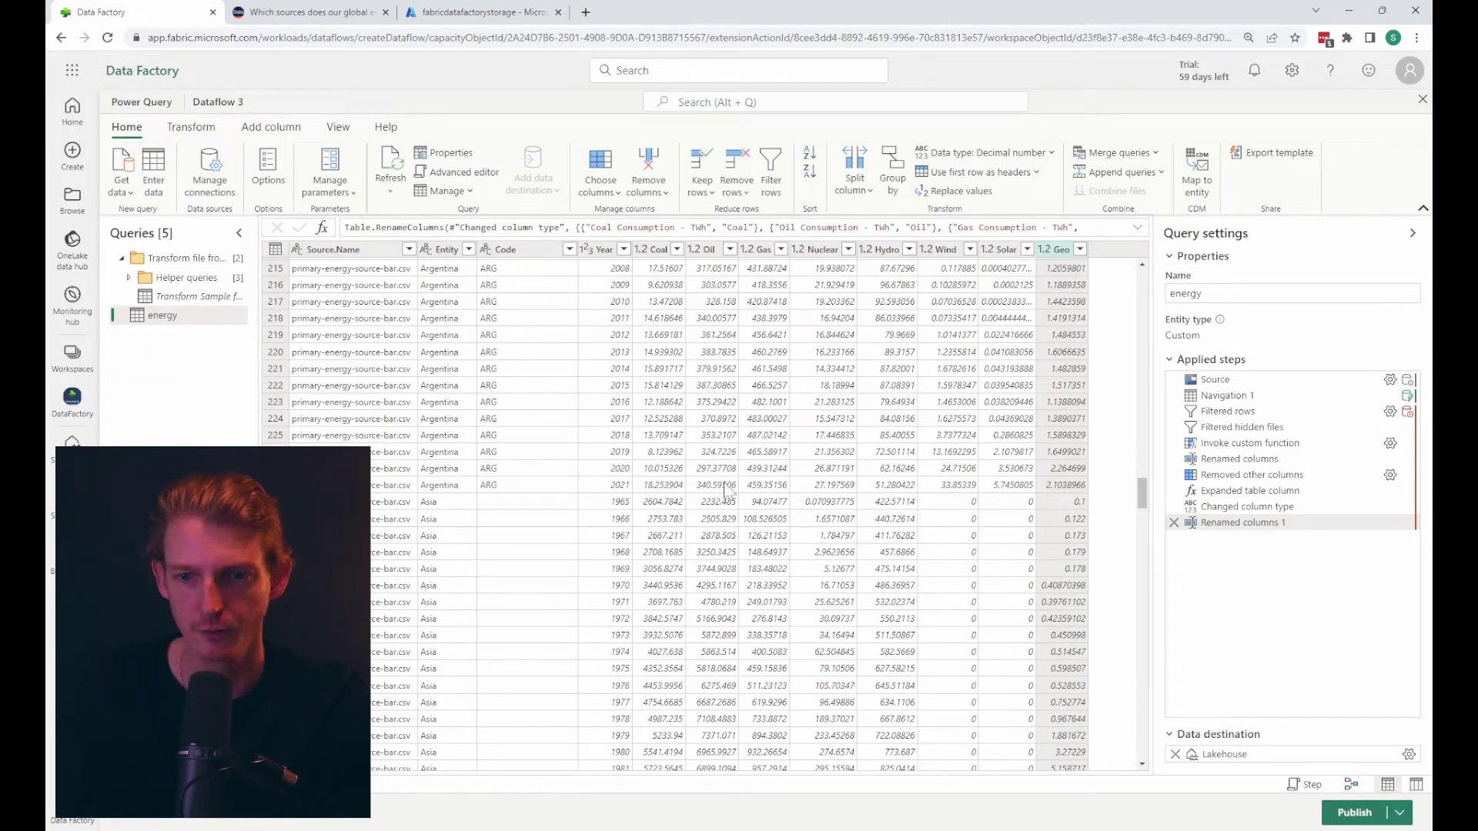
left_click(1355, 813)
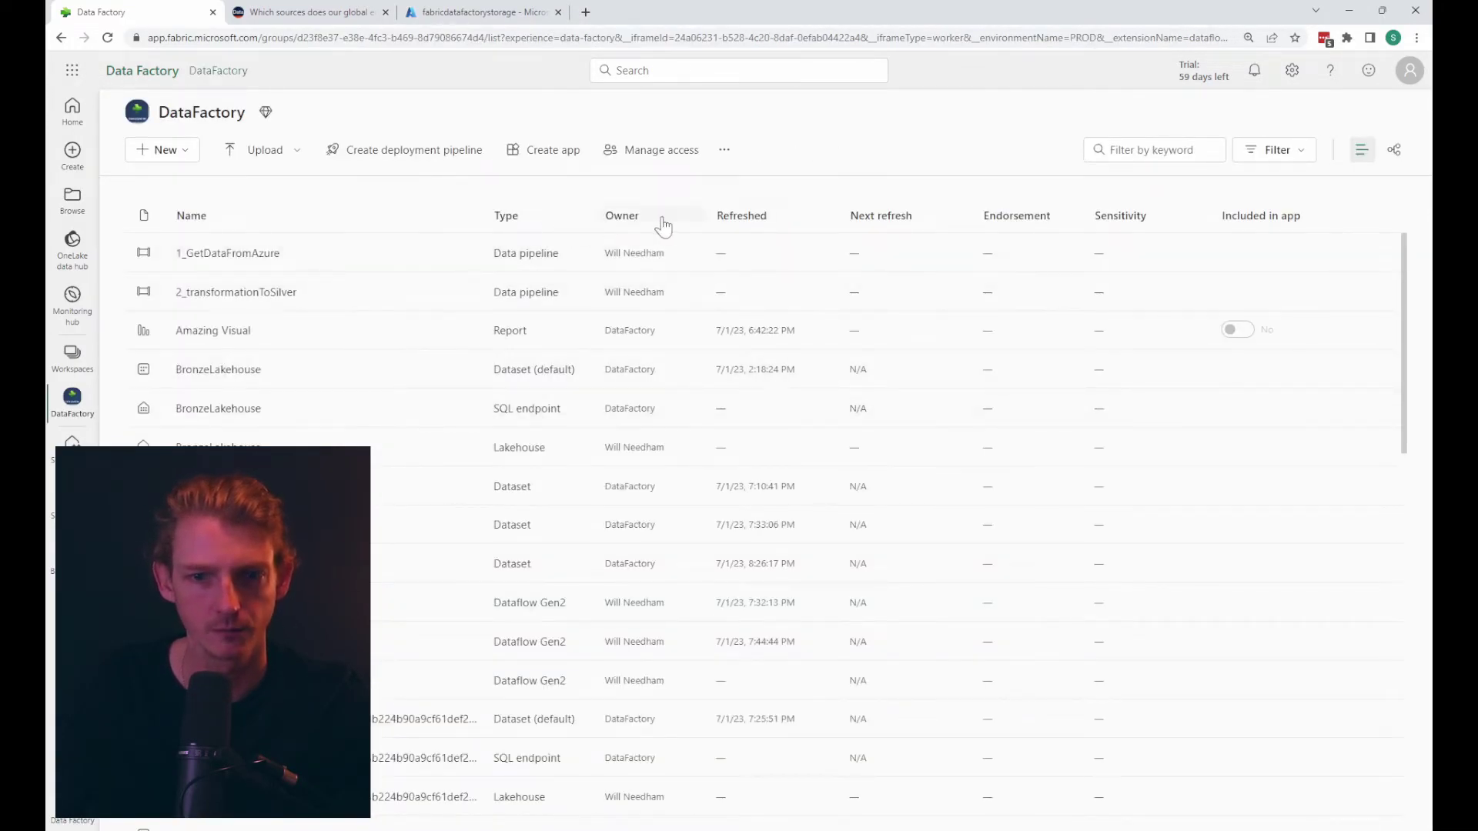
Sort workspace items by Refreshed and verify Dataflow 3's refresh run succeeded.
left_click(739, 216)
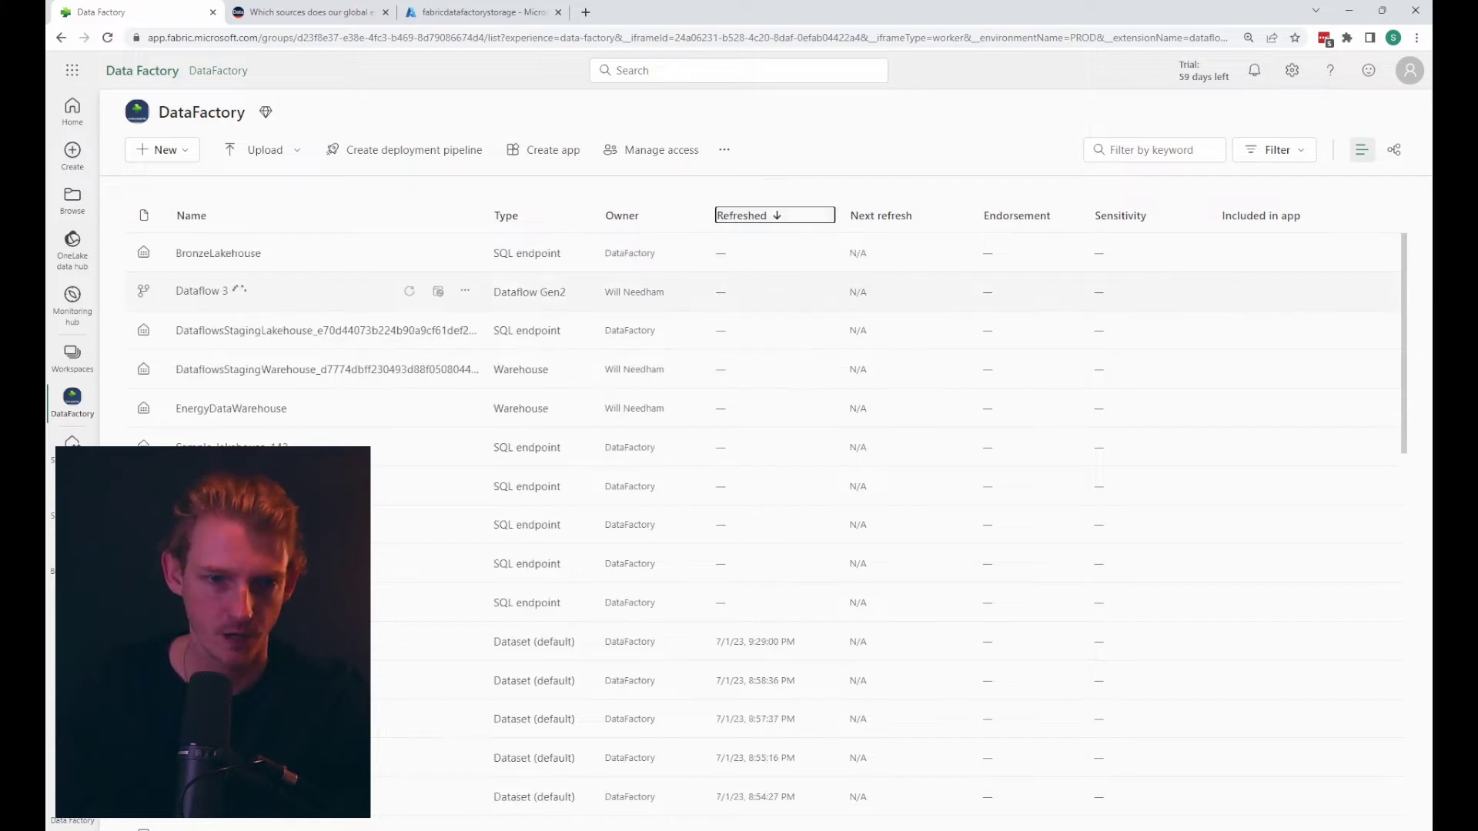
left_click(260, 293)
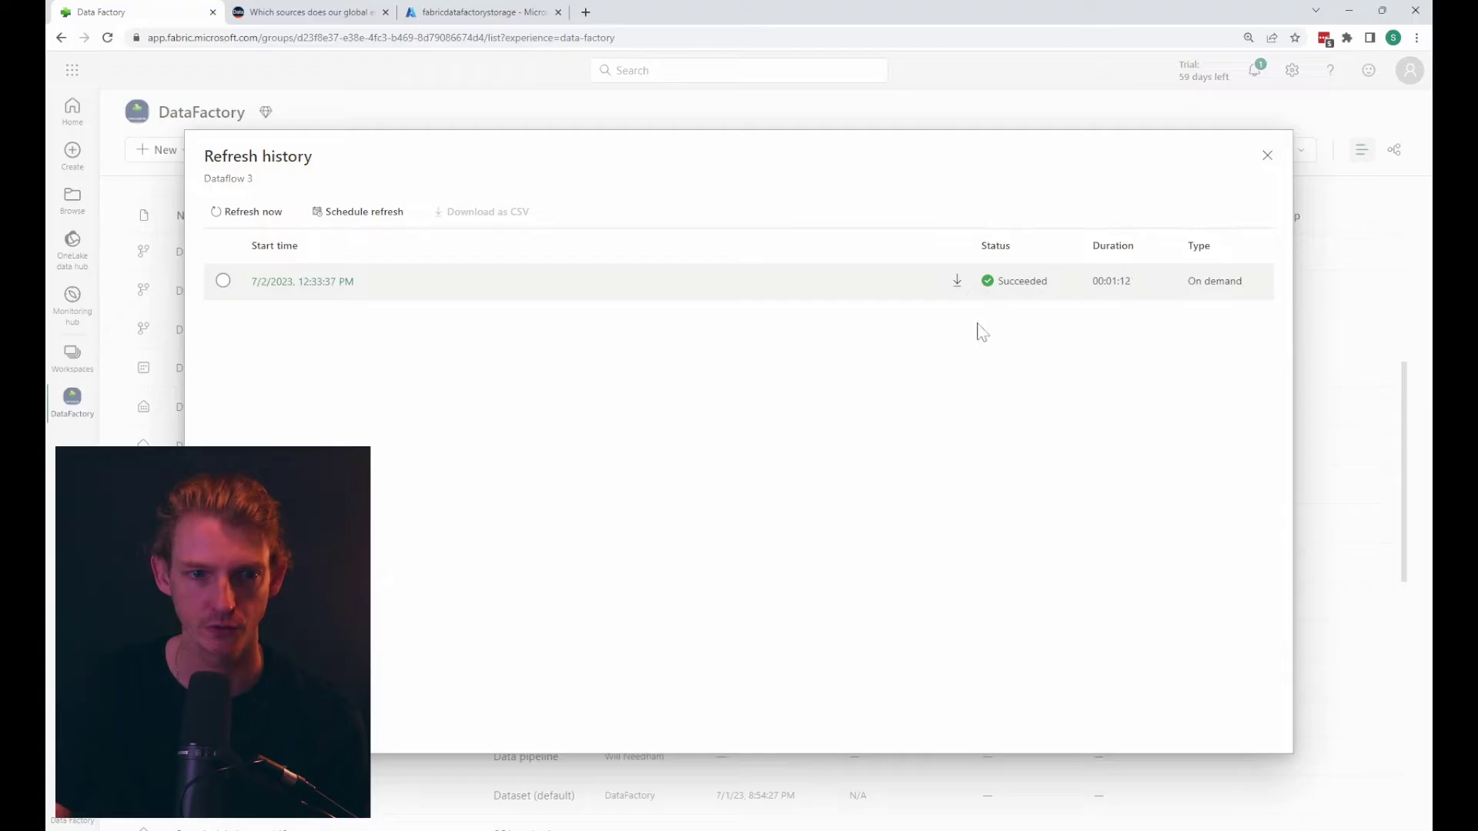
key("Escape")
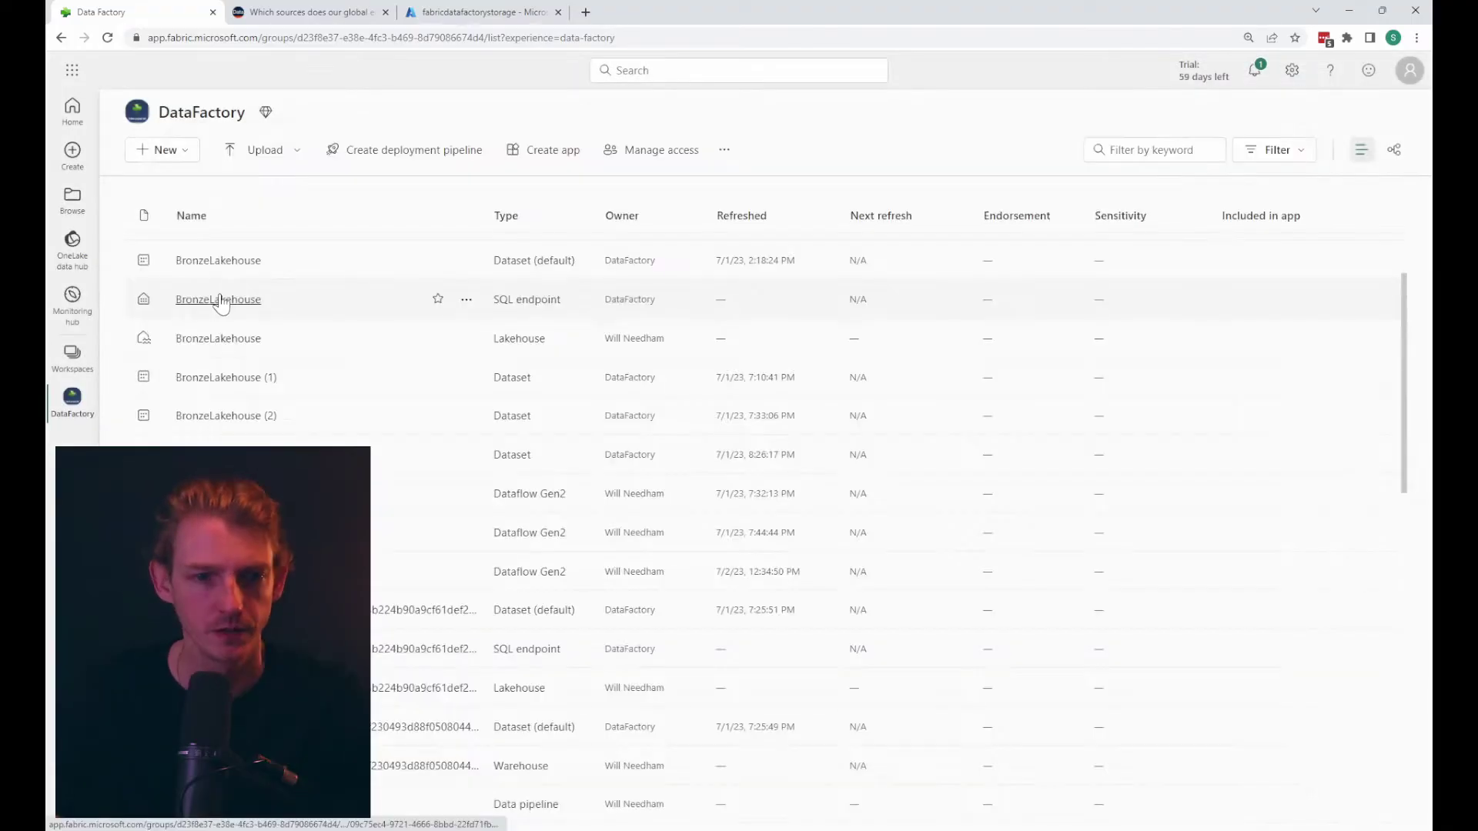
left_click(217, 308)
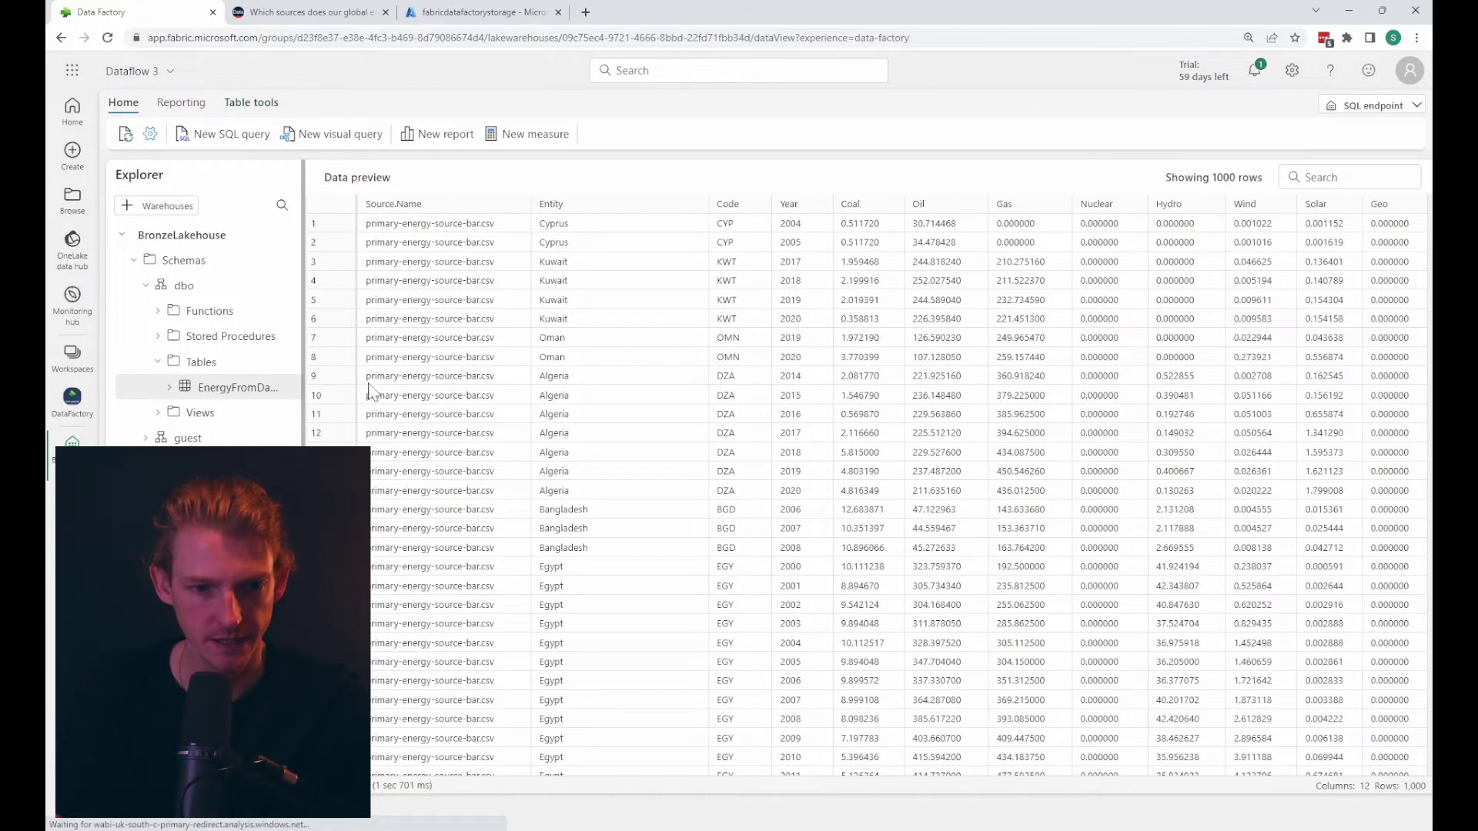
Widen the Explorer to show EnergyFromDataflow and start a new Power BI report from it.
left_click_drag(301, 394, 347, 392)
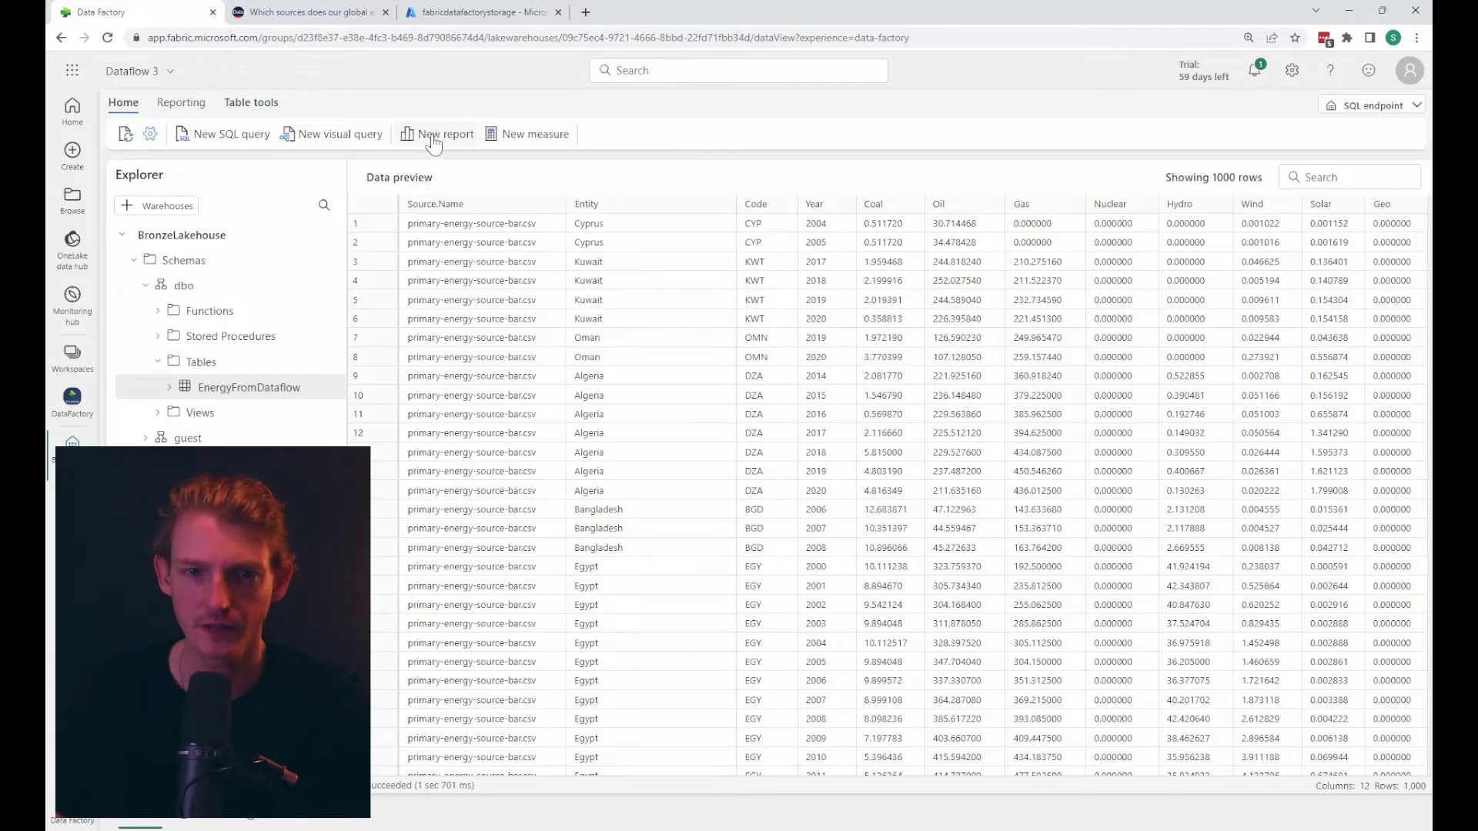
left_click(433, 137)
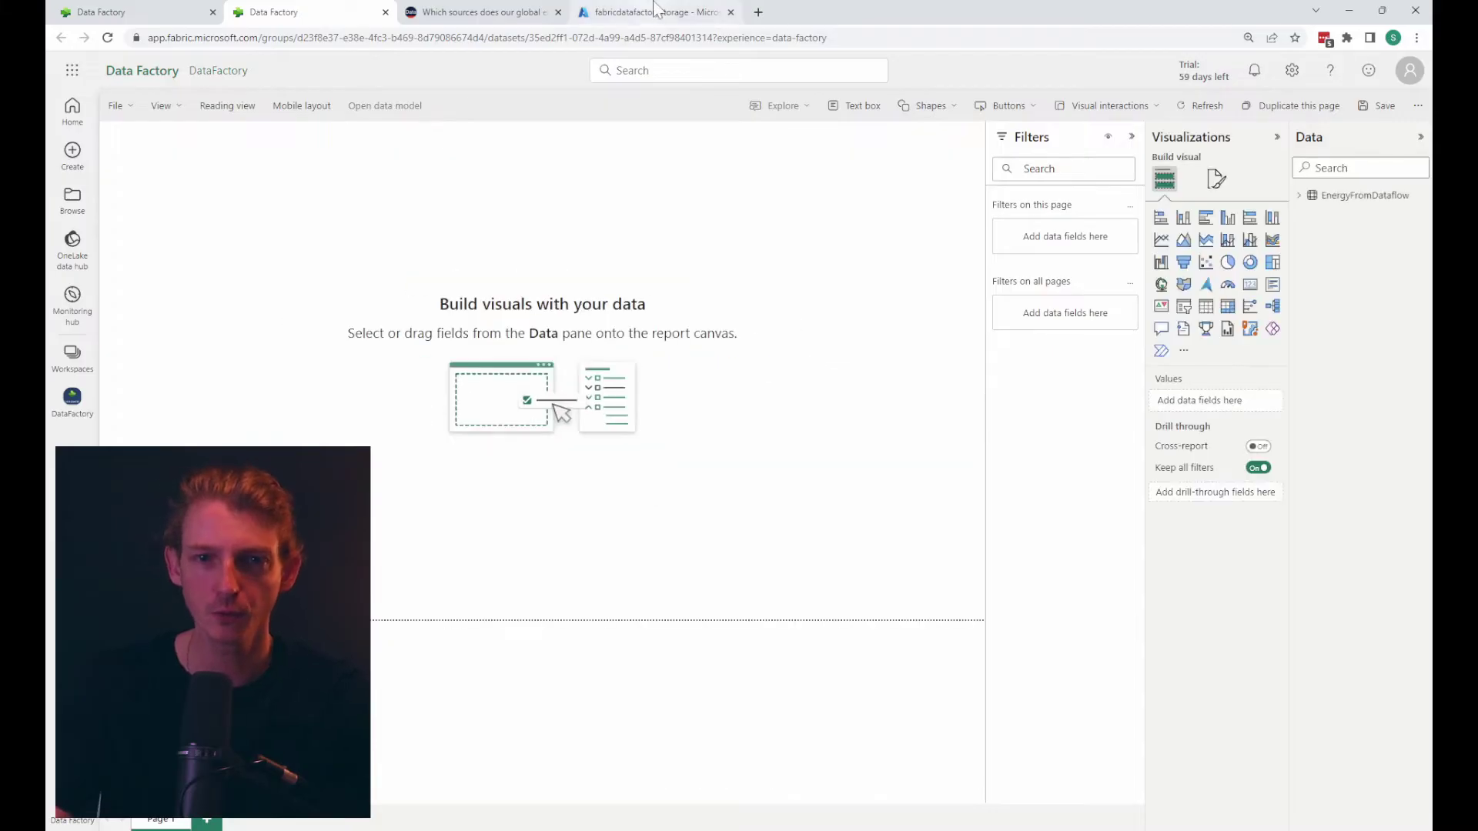
Expand EnergyFromDataflow in a widened Data pane and add Entity to the page as a table visual.
left_click(481, 12)
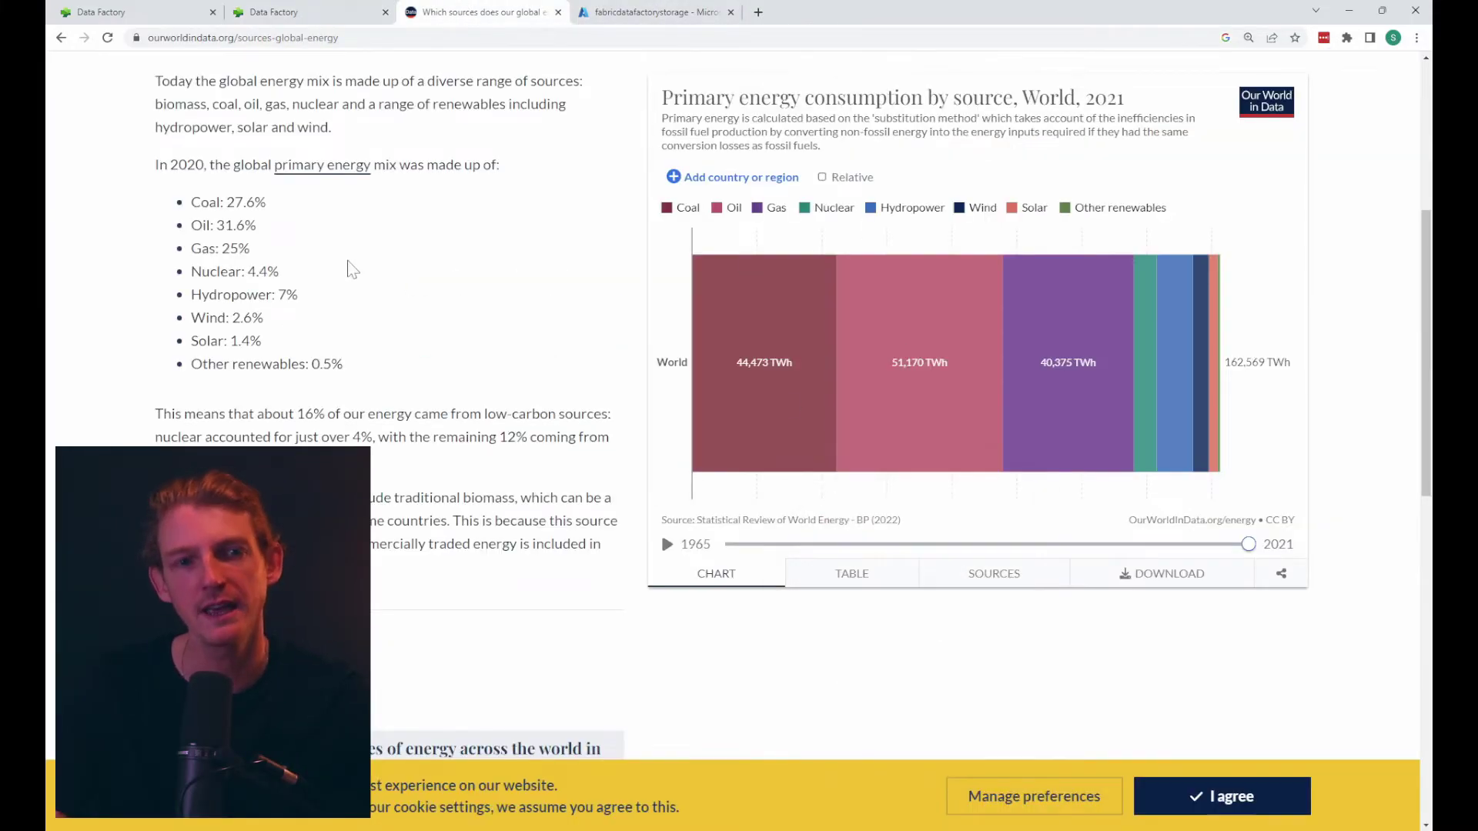
left_click(330, 17)
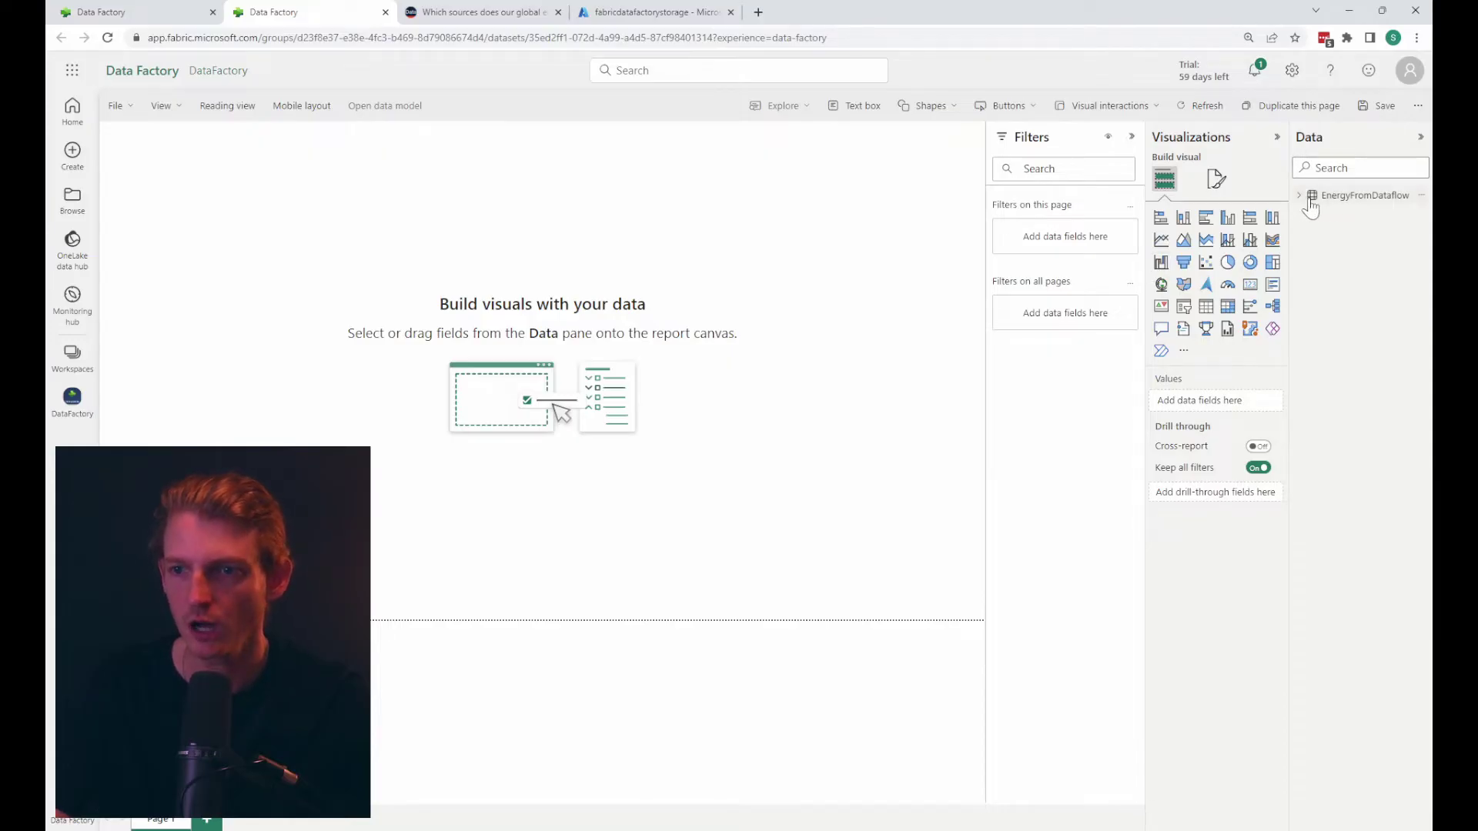
left_click_drag(1254, 199, 1235, 202)
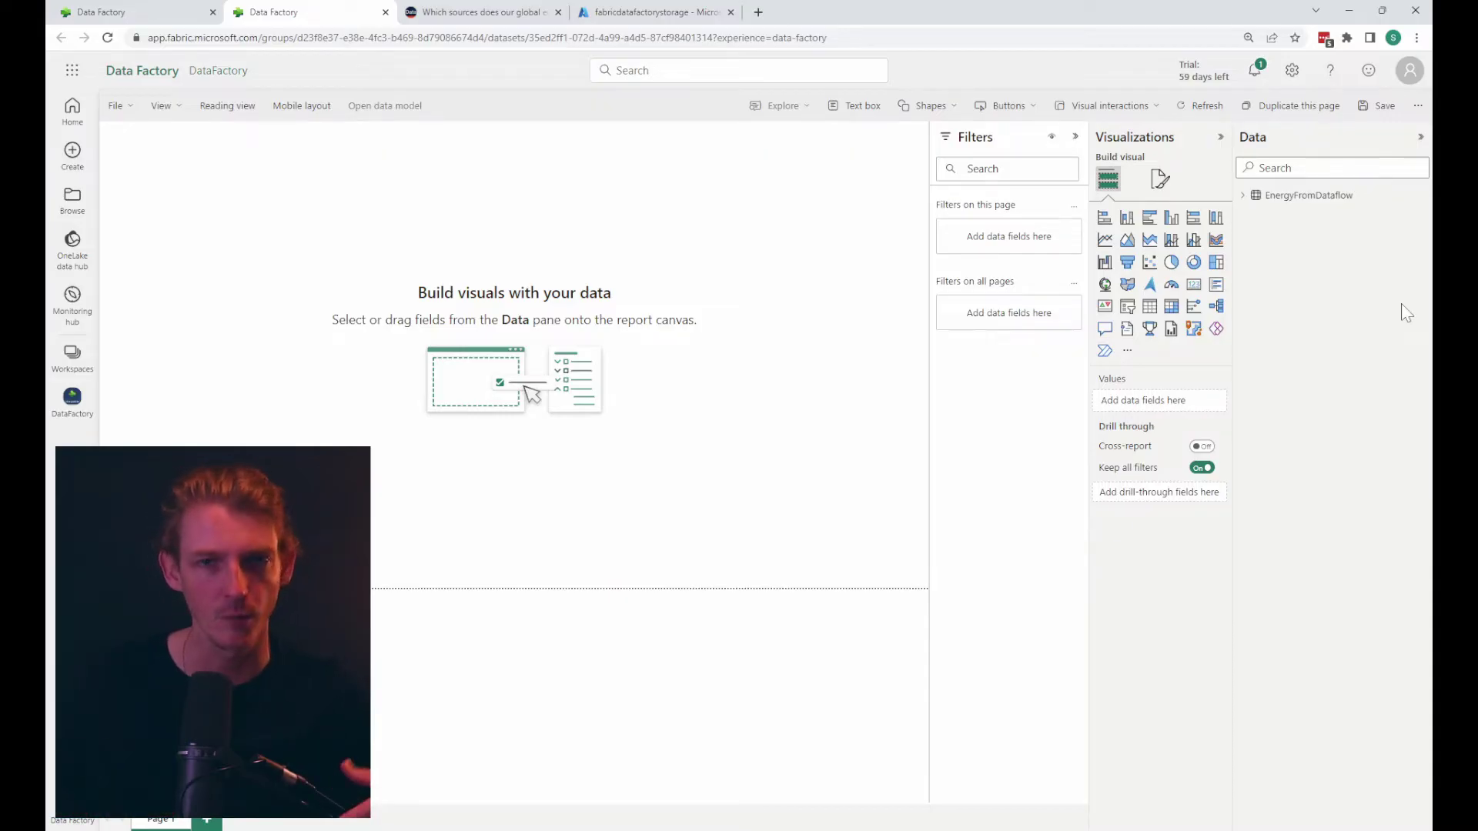
left_click(1244, 199)
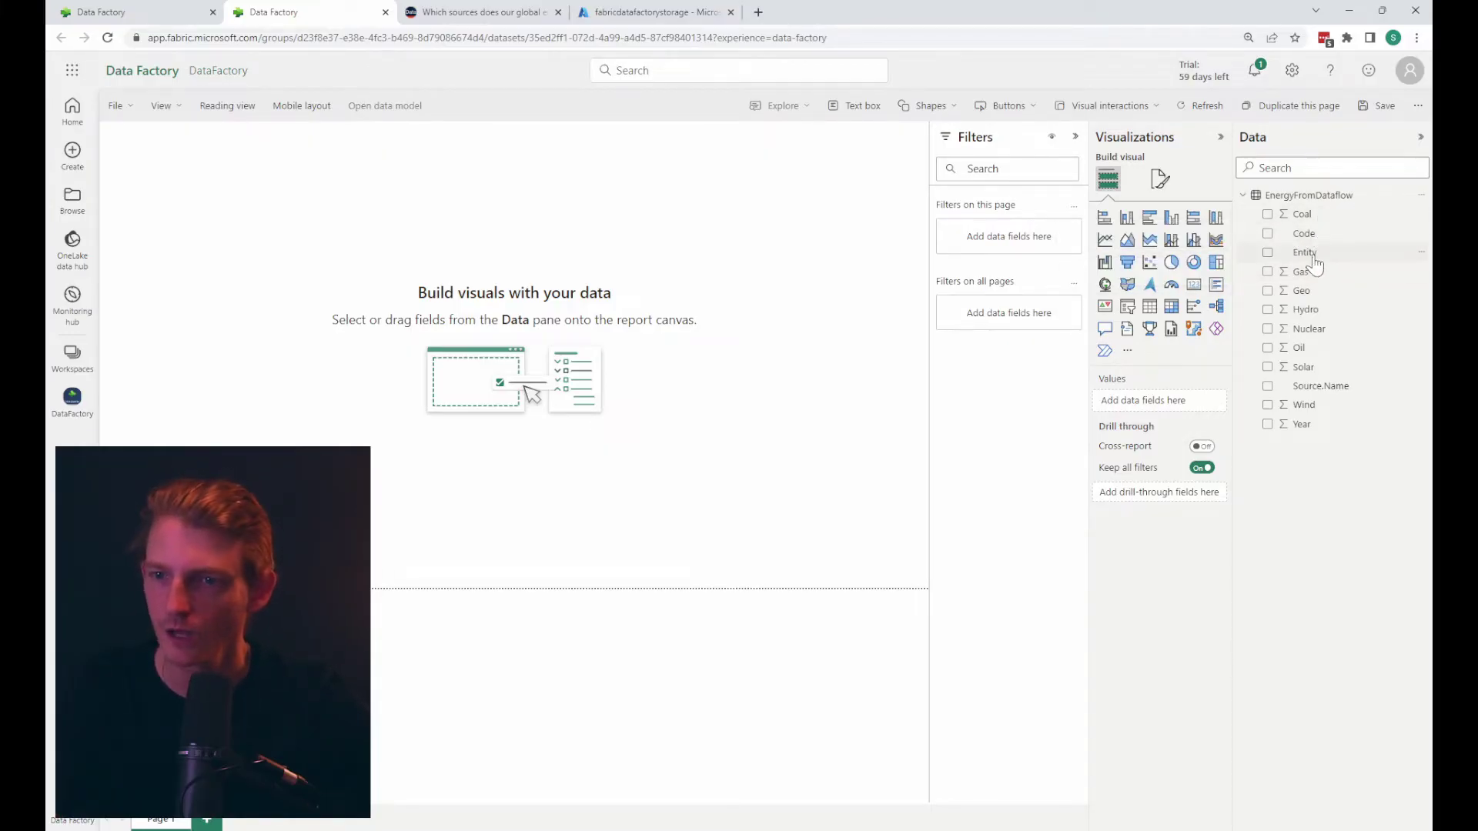
left_click_drag(1306, 253, 645, 280)
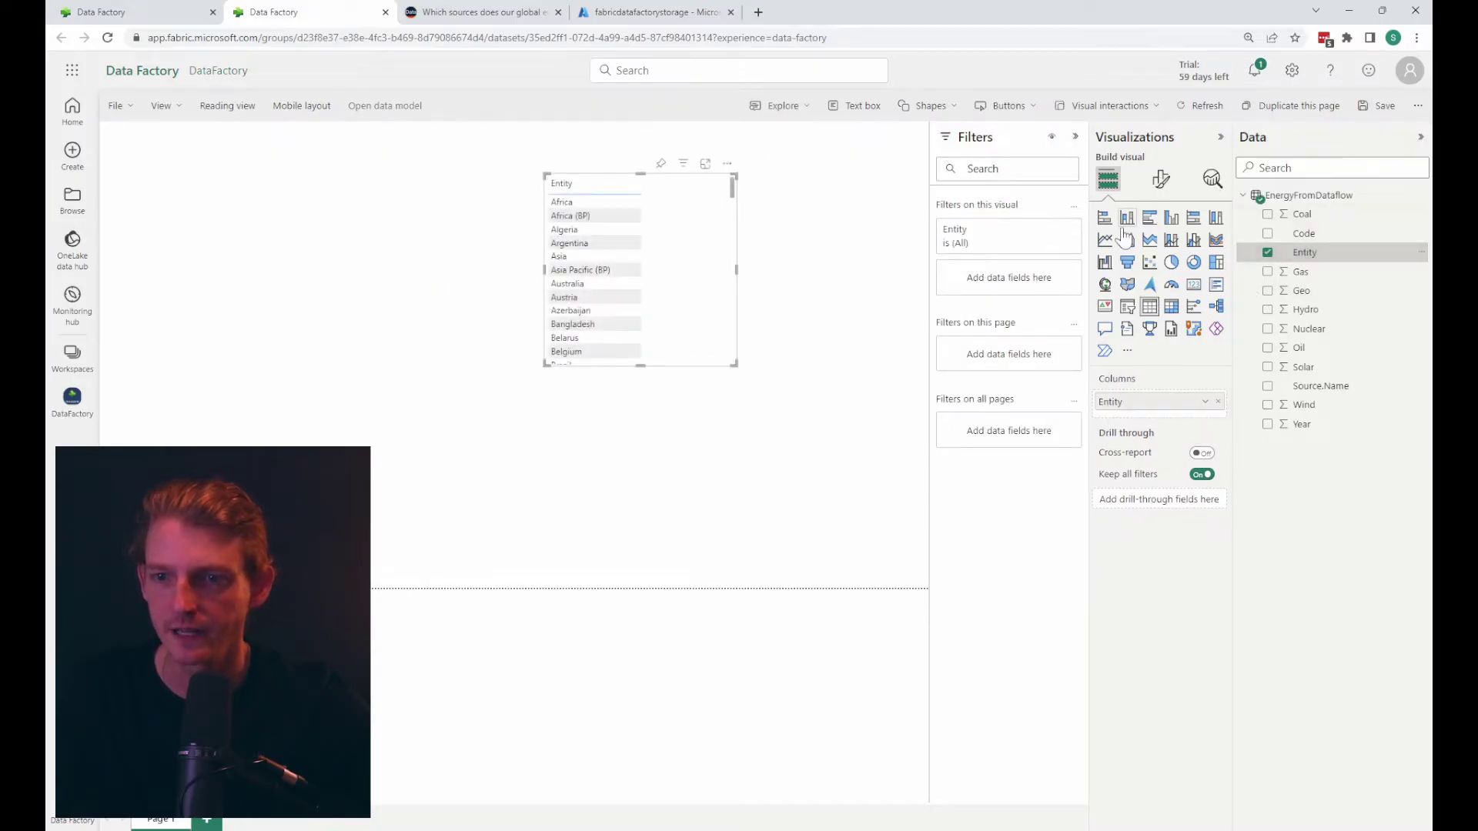
Turn the Entity visual into an enlarged Count of Entity by Entity bar chart at the page's top-left.
left_click(1103, 219)
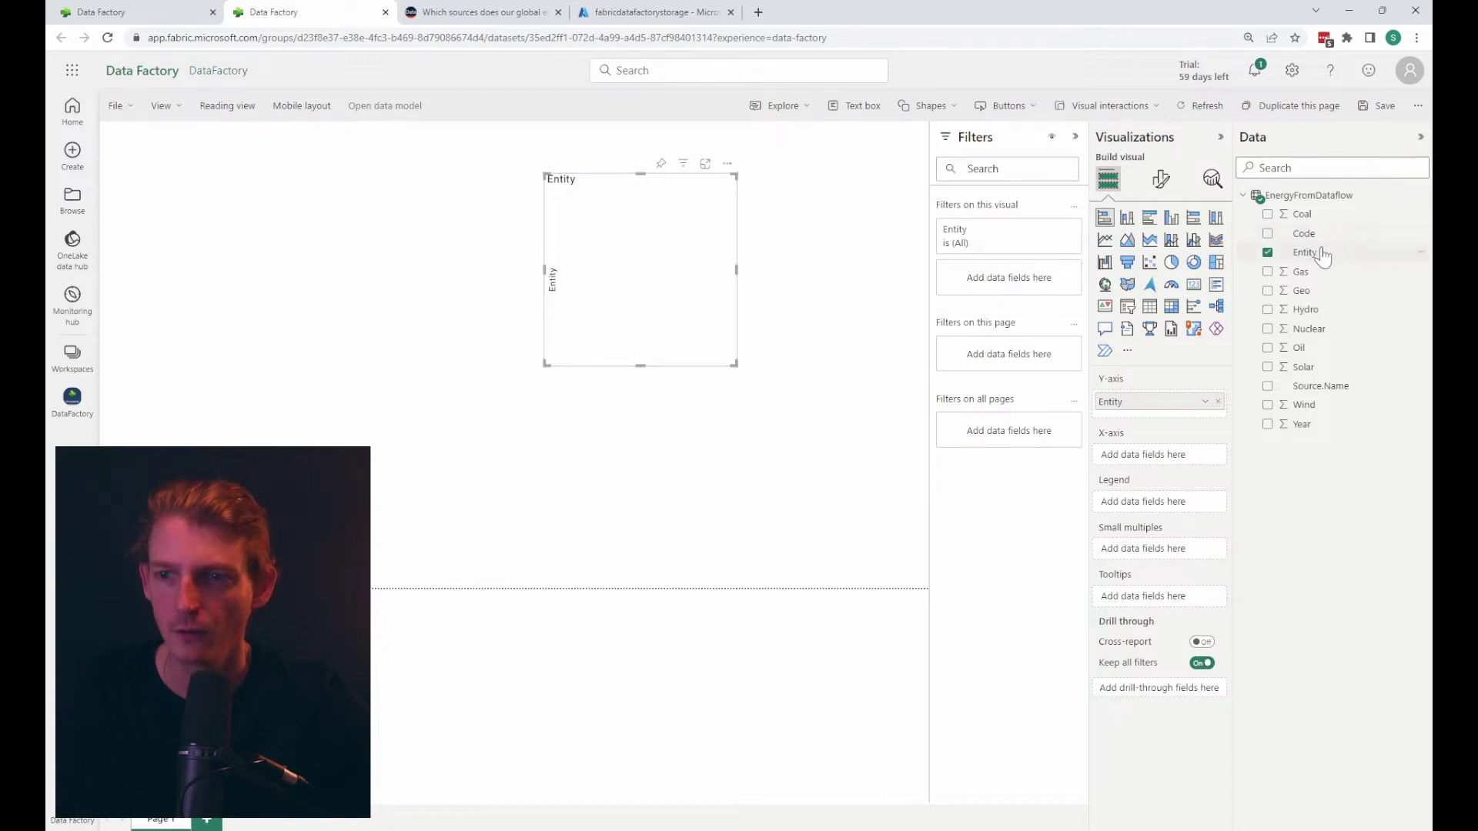
left_click_drag(1309, 251, 1165, 460)
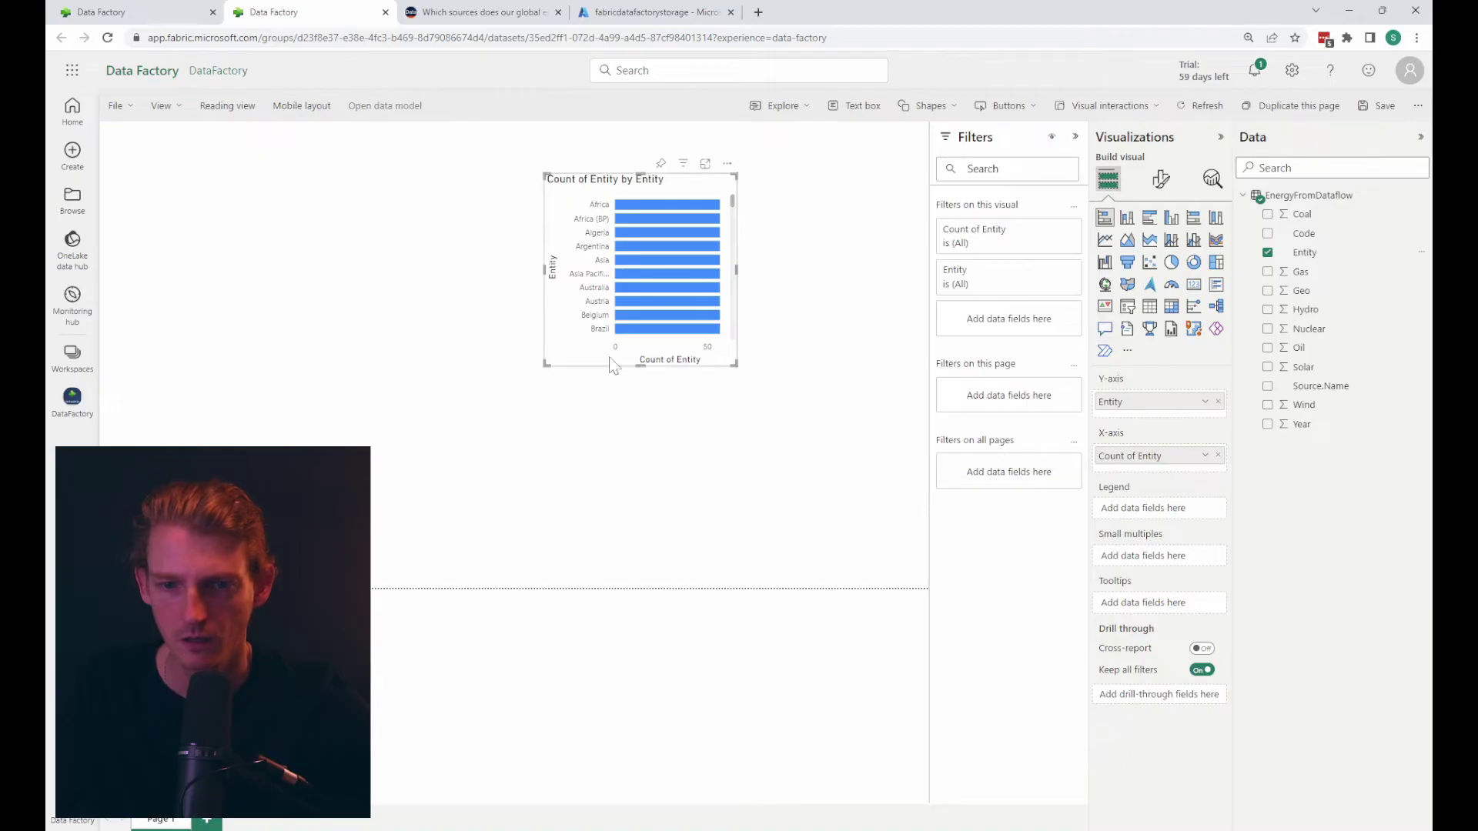
left_click_drag(735, 367, 853, 553)
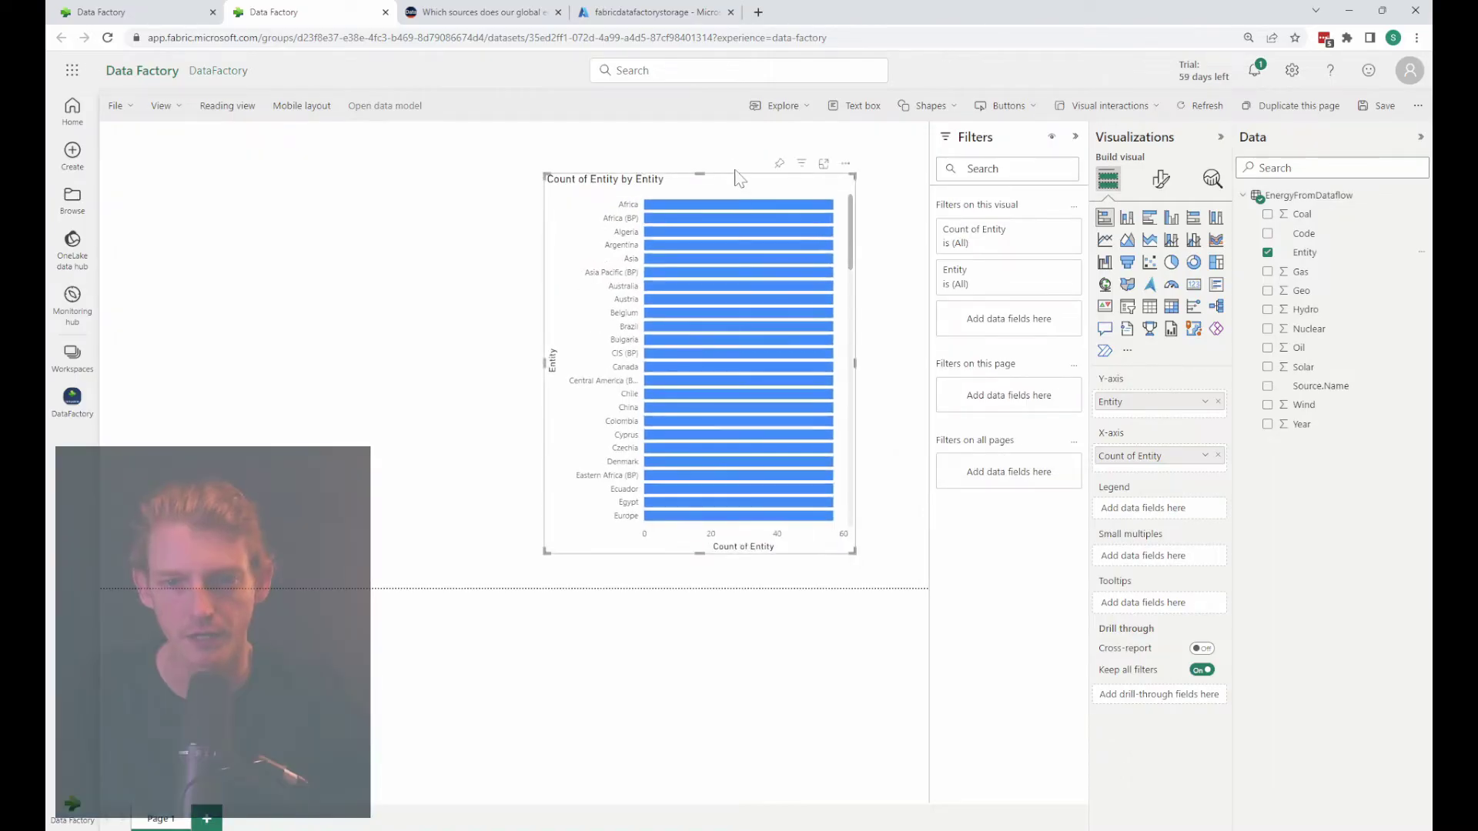
left_click_drag(709, 205, 292, 153)
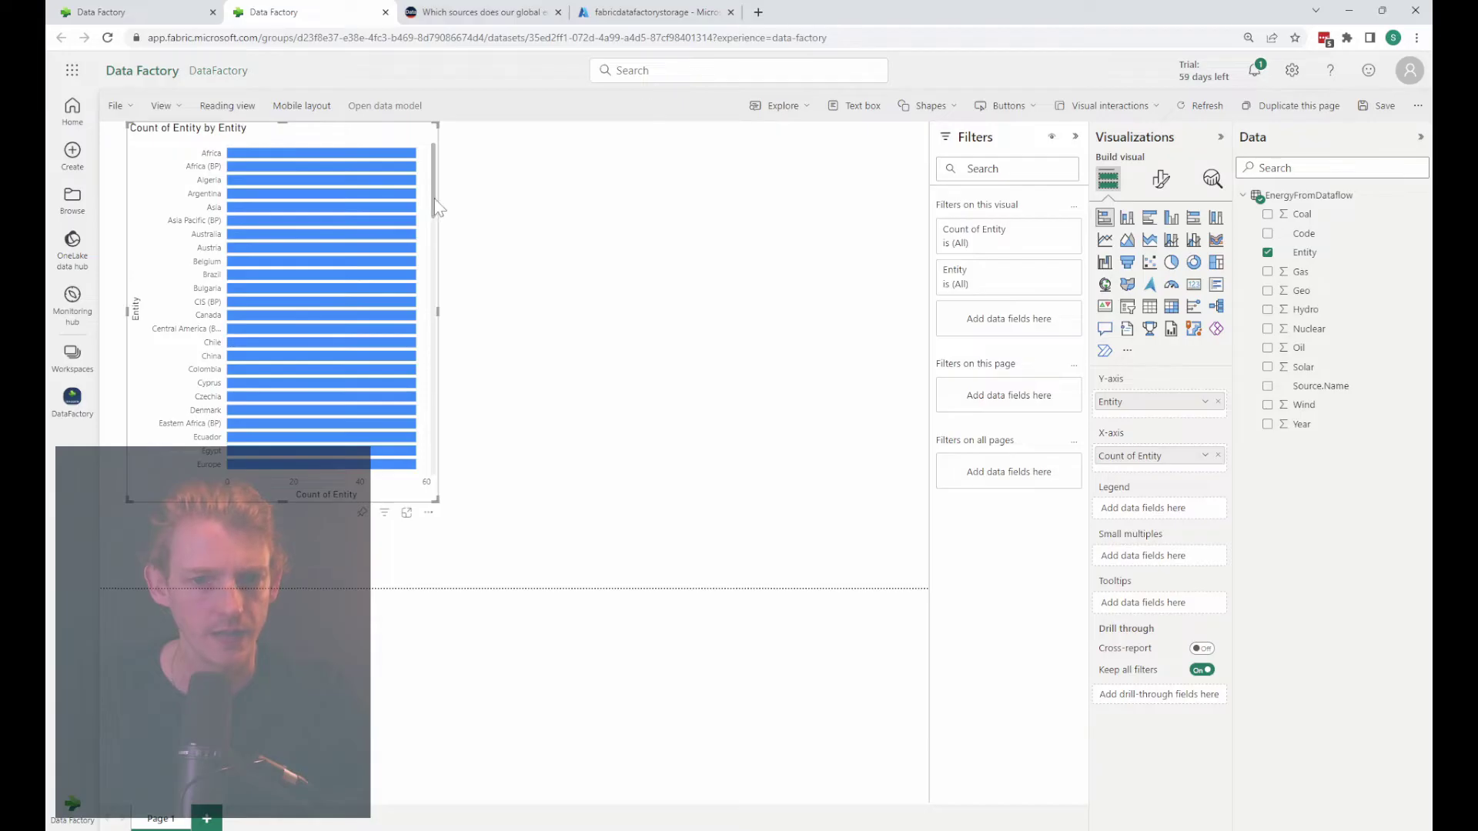
Scroll through all entities in the bar chart, then paste a copy placed to its right.
left_click_drag(434, 200, 431, 445)
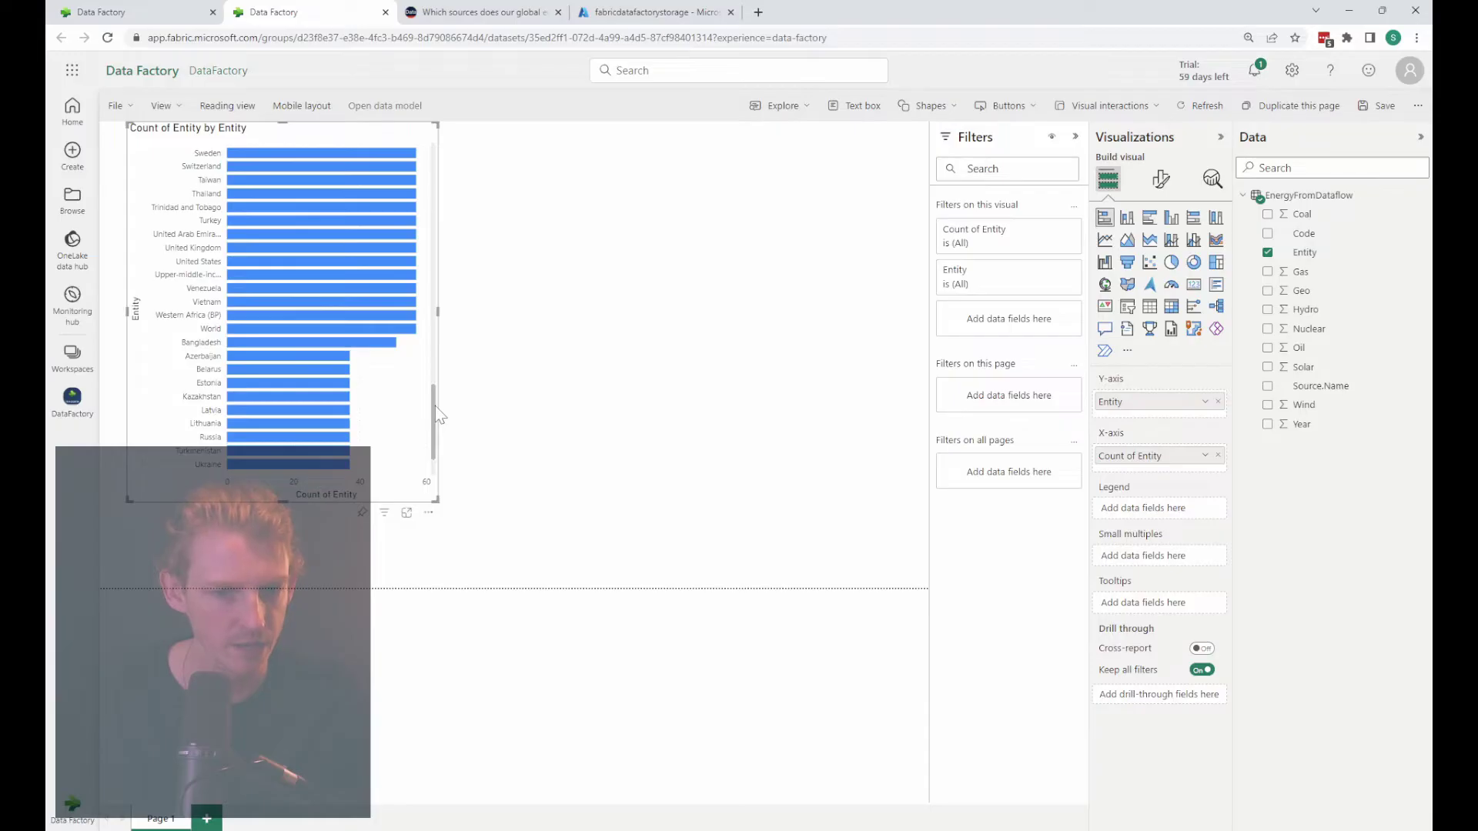
left_click_drag(435, 405, 435, 433)
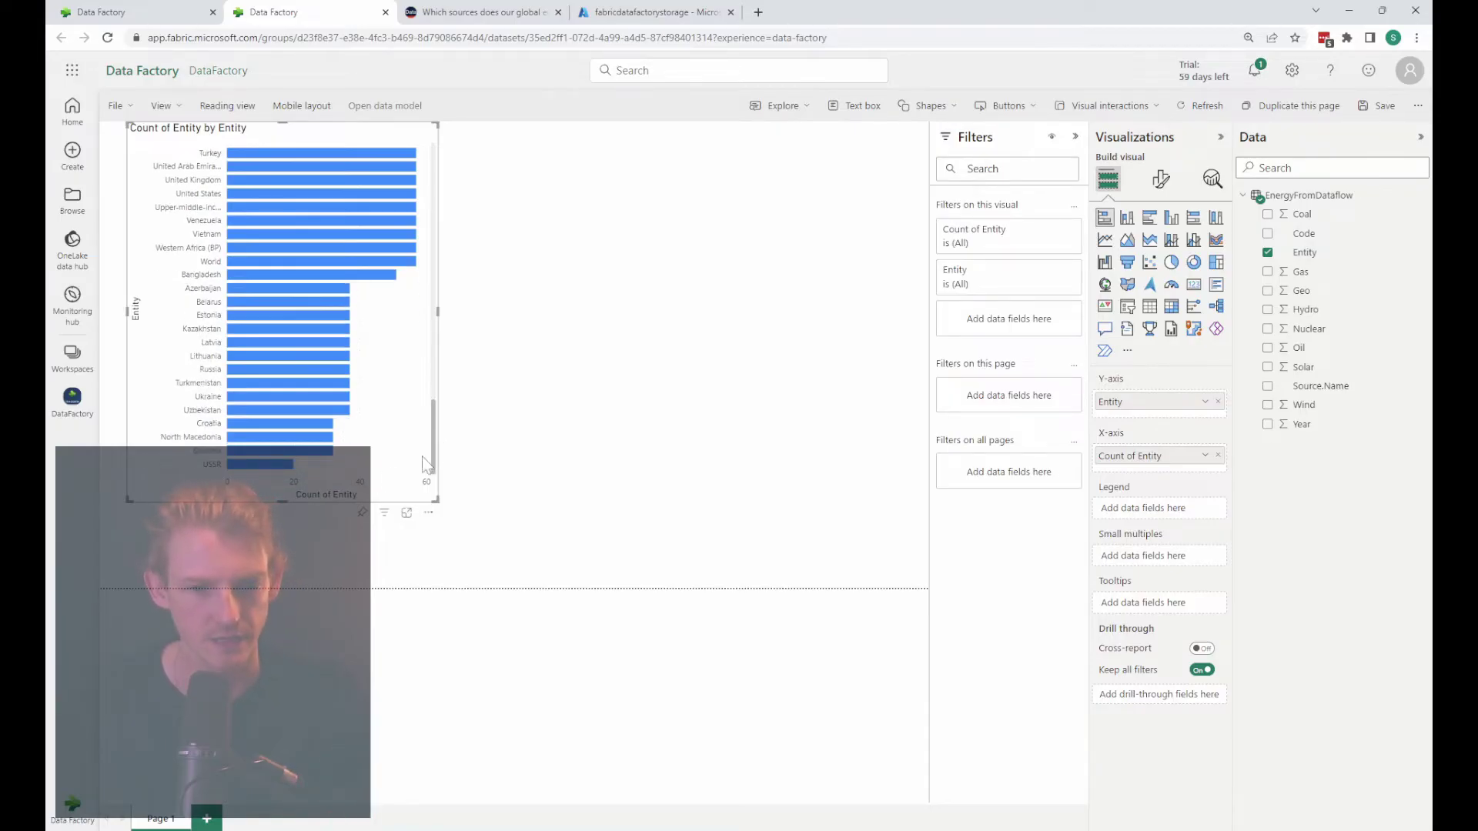
key("ctrl+v")
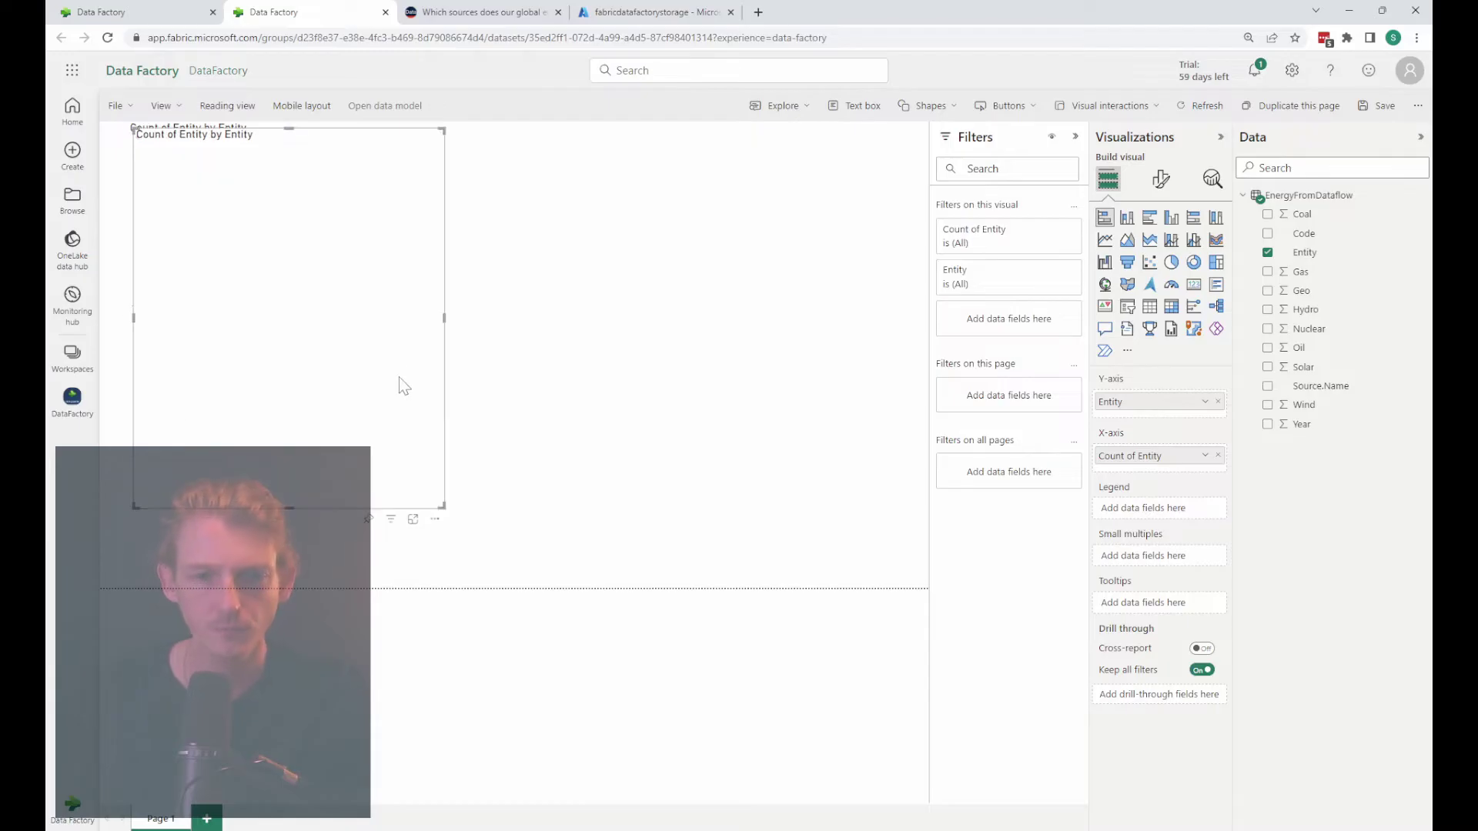
left_click_drag(399, 379, 695, 353)
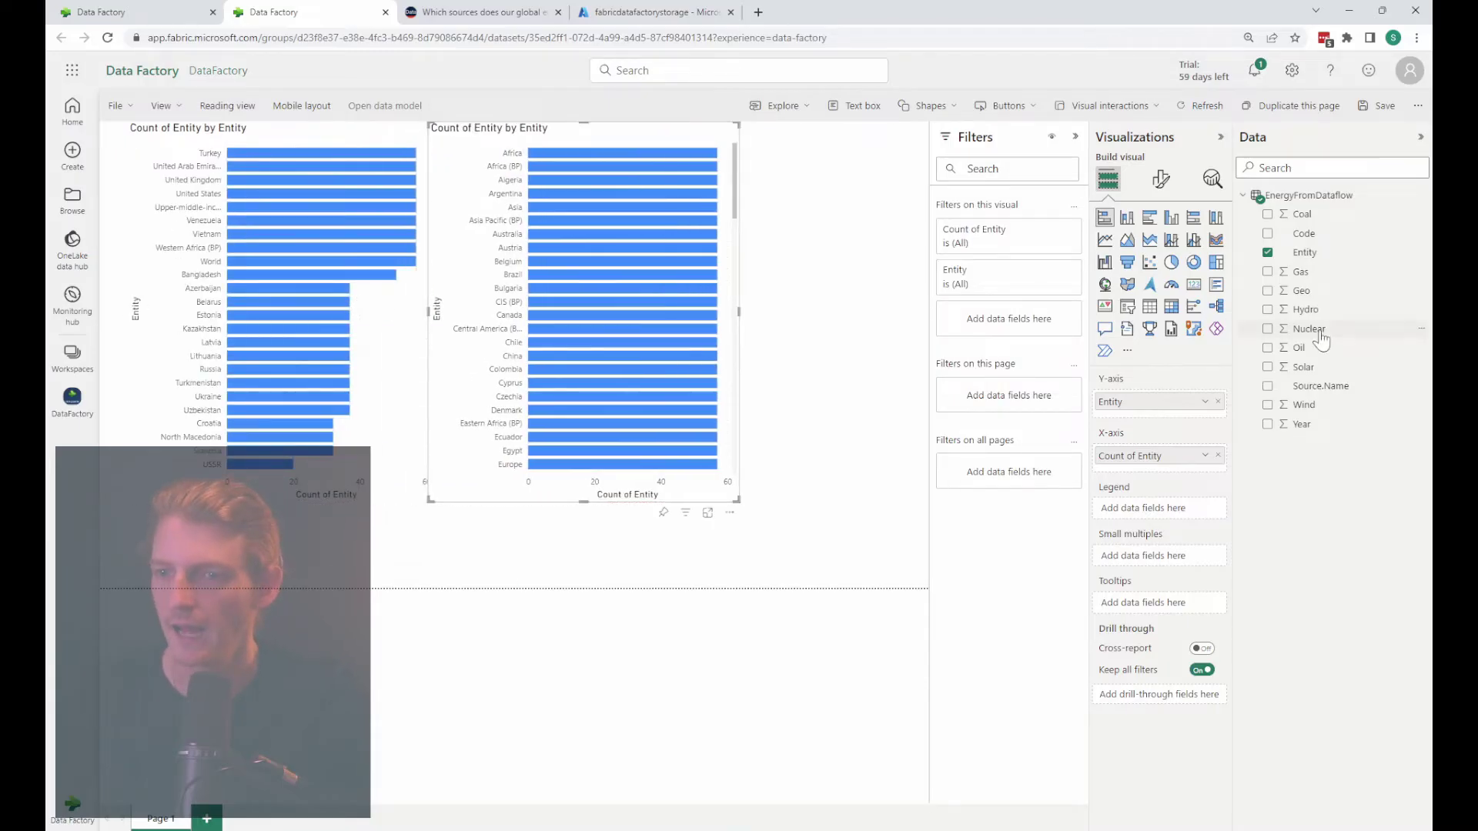
Change the copied chart to Count of Year by Year, replacing Entity with Year, and make it narrower.
left_click_drag(1324, 434, 1168, 414)
left_click(1218, 401)
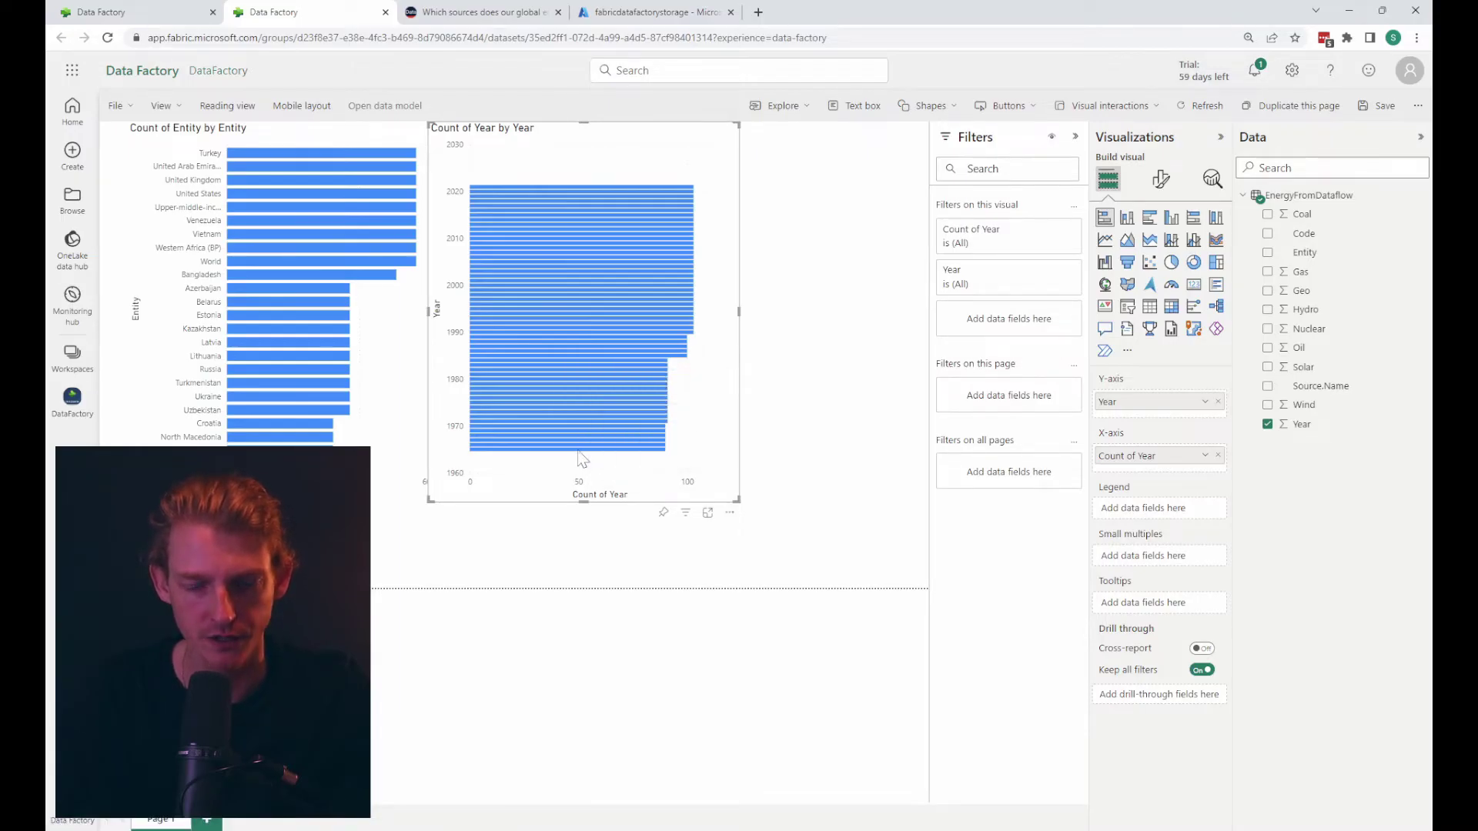
mouse_move(579, 454)
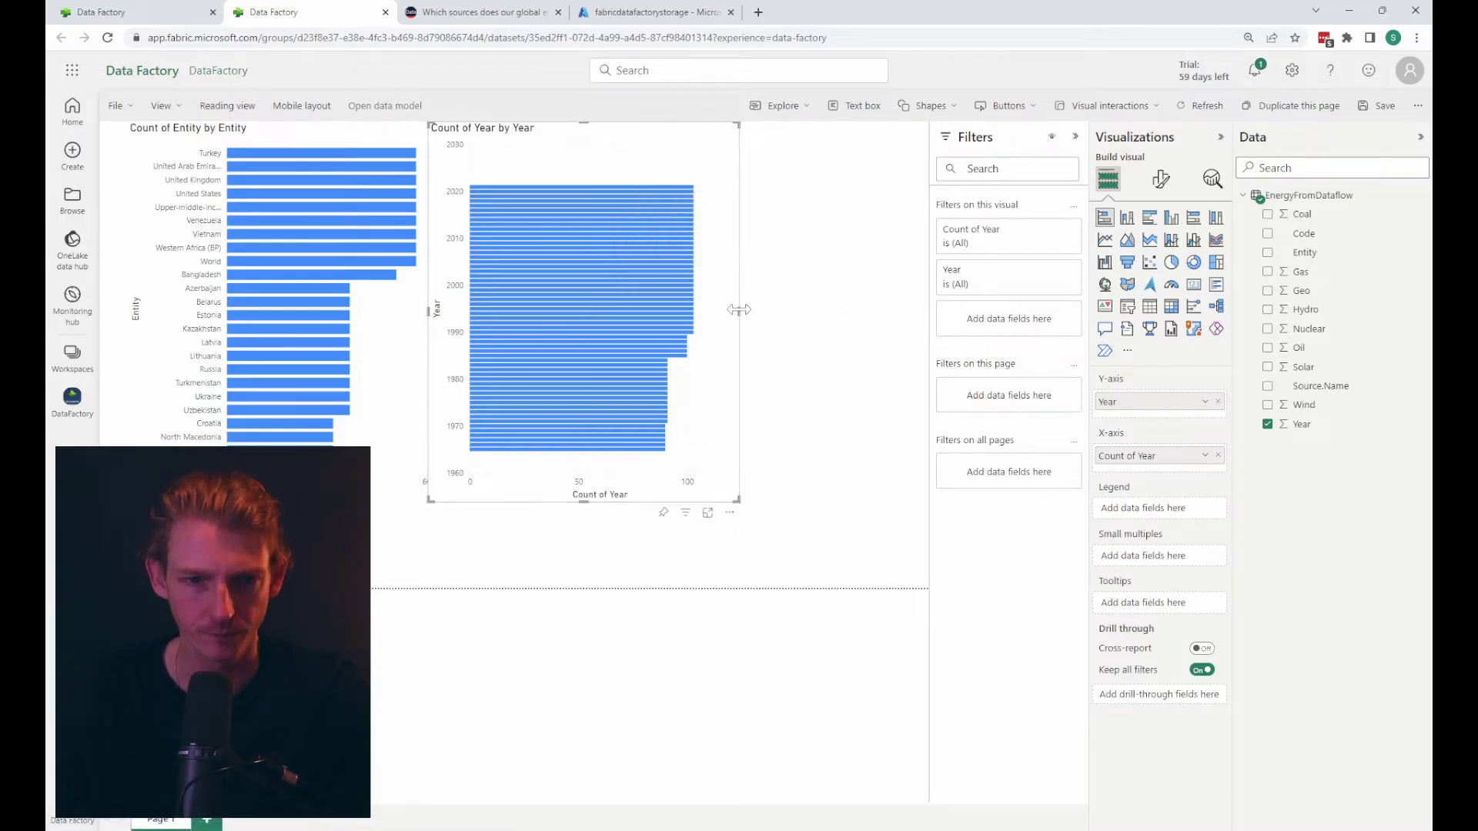
left_click_drag(738, 309, 619, 309)
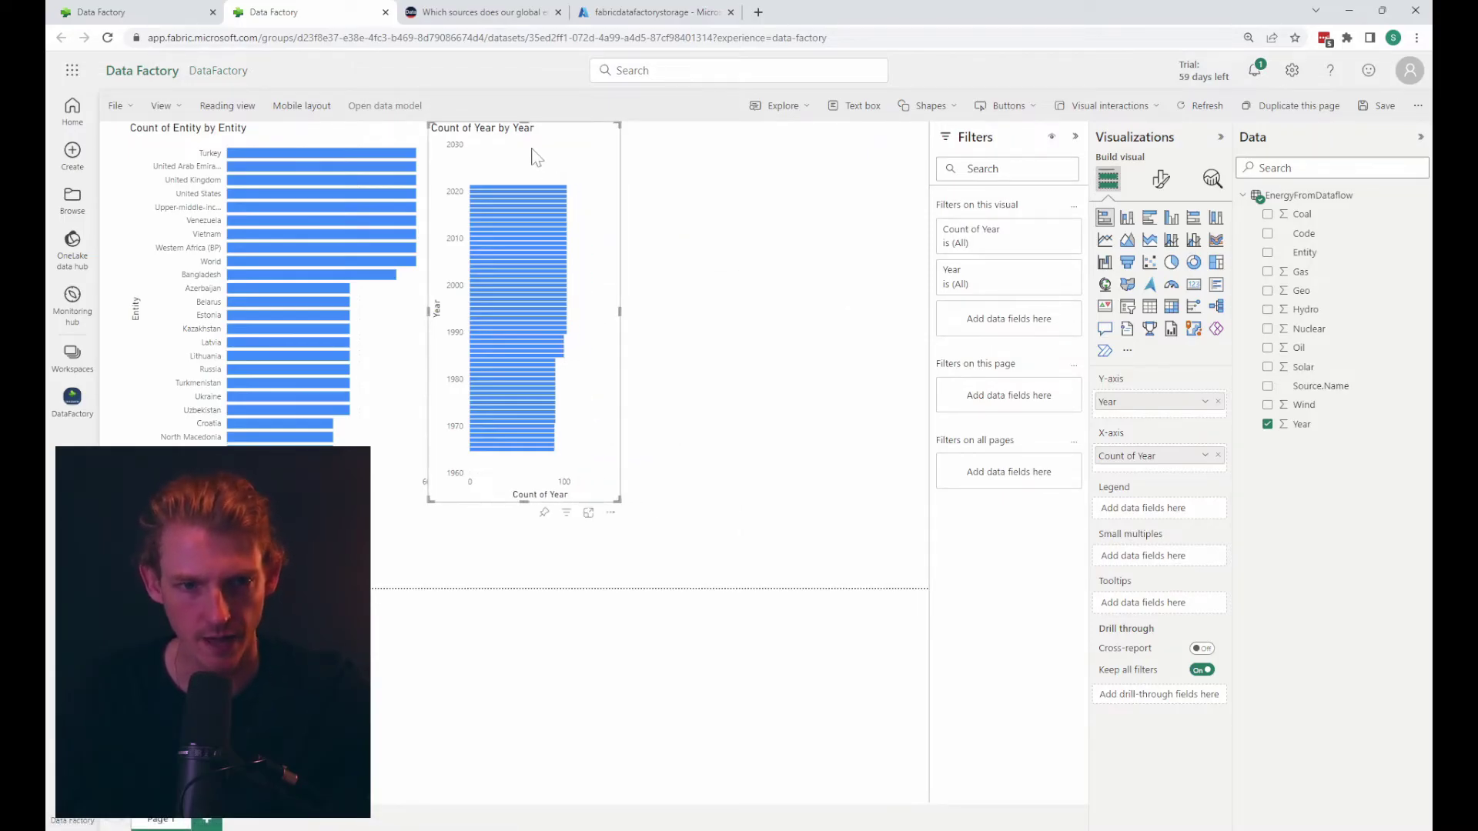
scroll(205, 234, "up", 3)
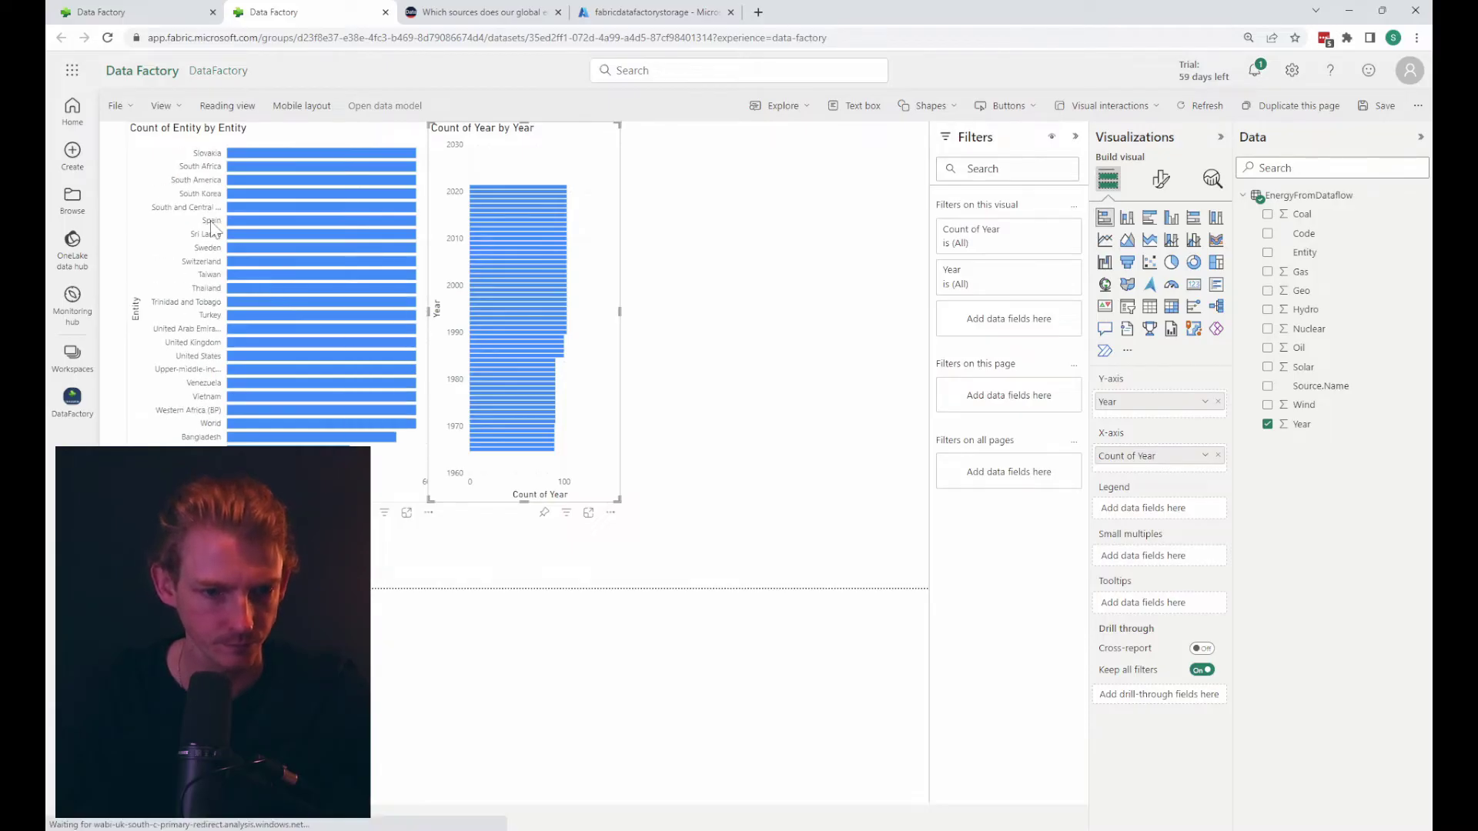
left_click(431, 12)
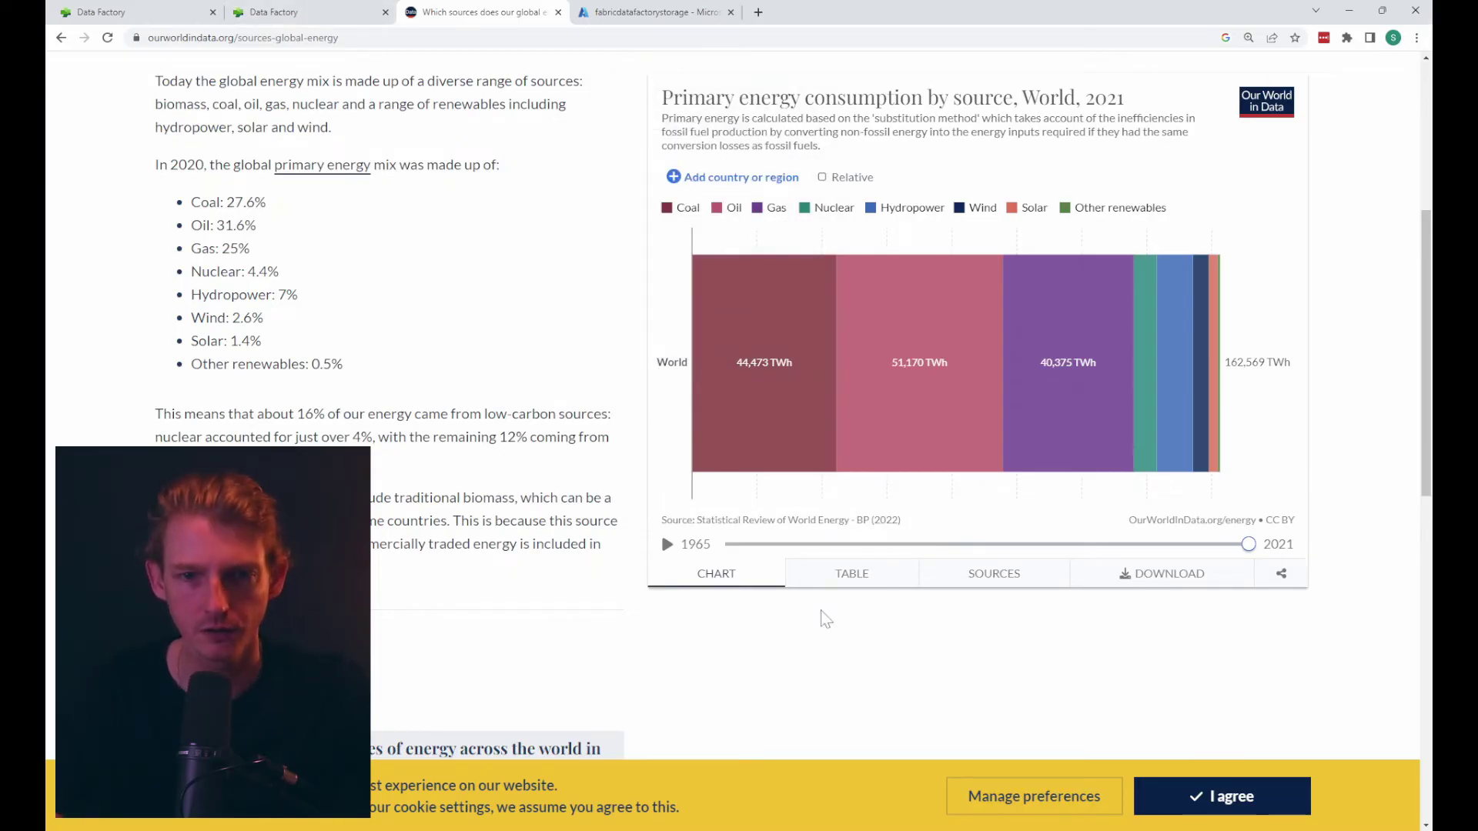
Add a page-level Entity filter keeping only 'World', and move the entity chart right of the year chart.
left_click(277, 13)
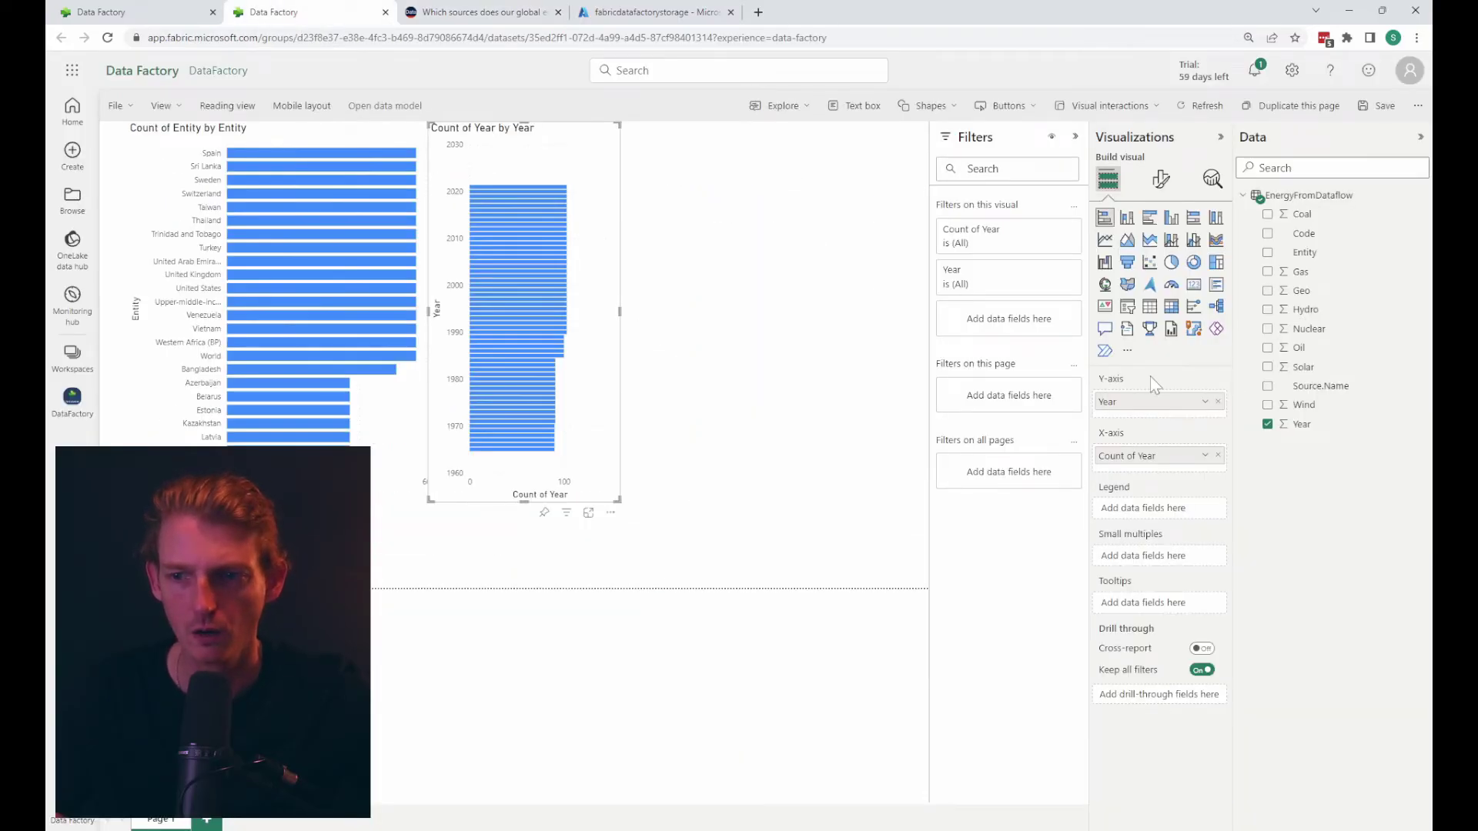
left_click_drag(1339, 264, 1023, 402)
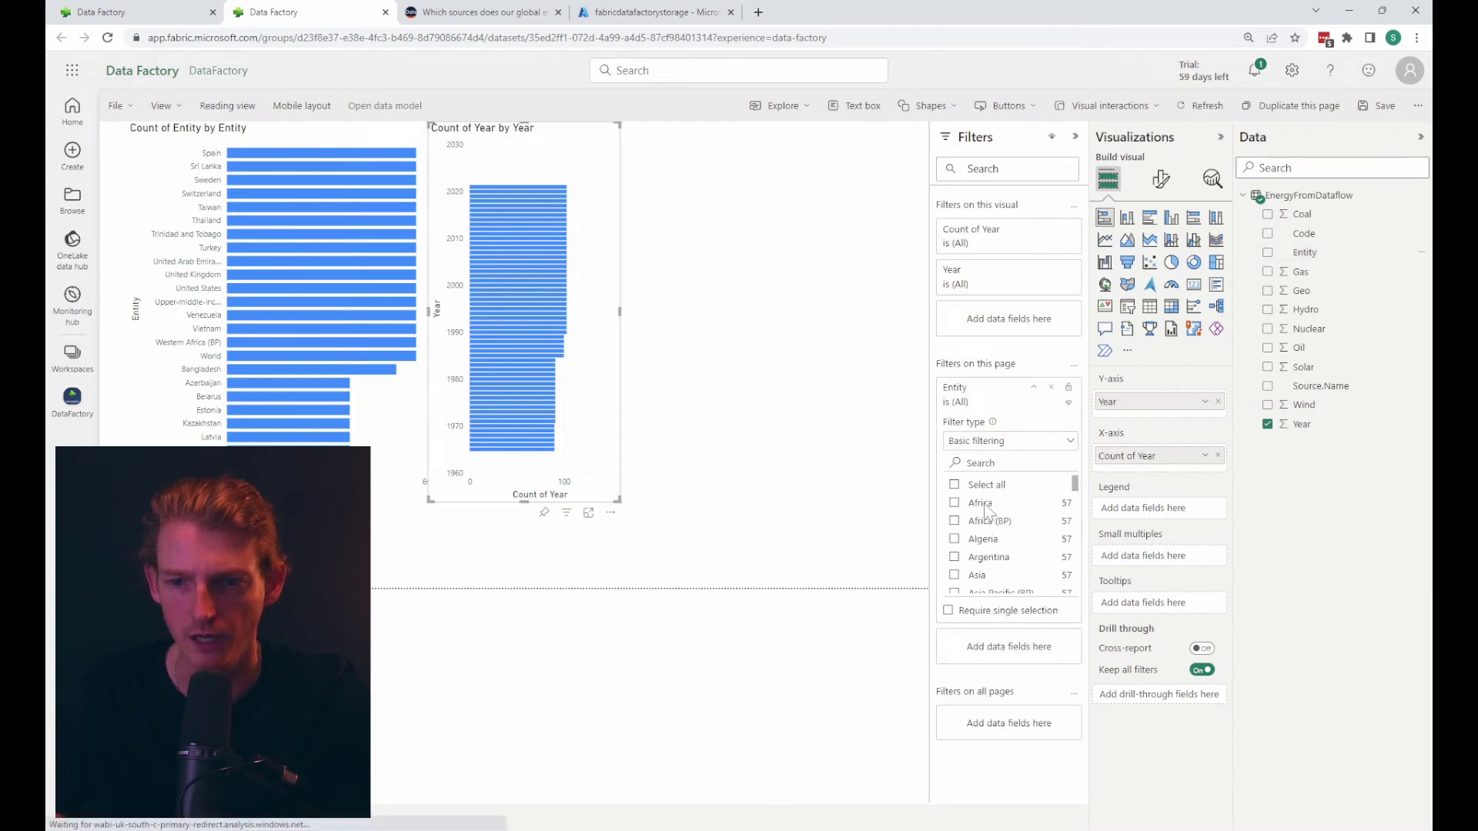
left_click(993, 462)
type("world")
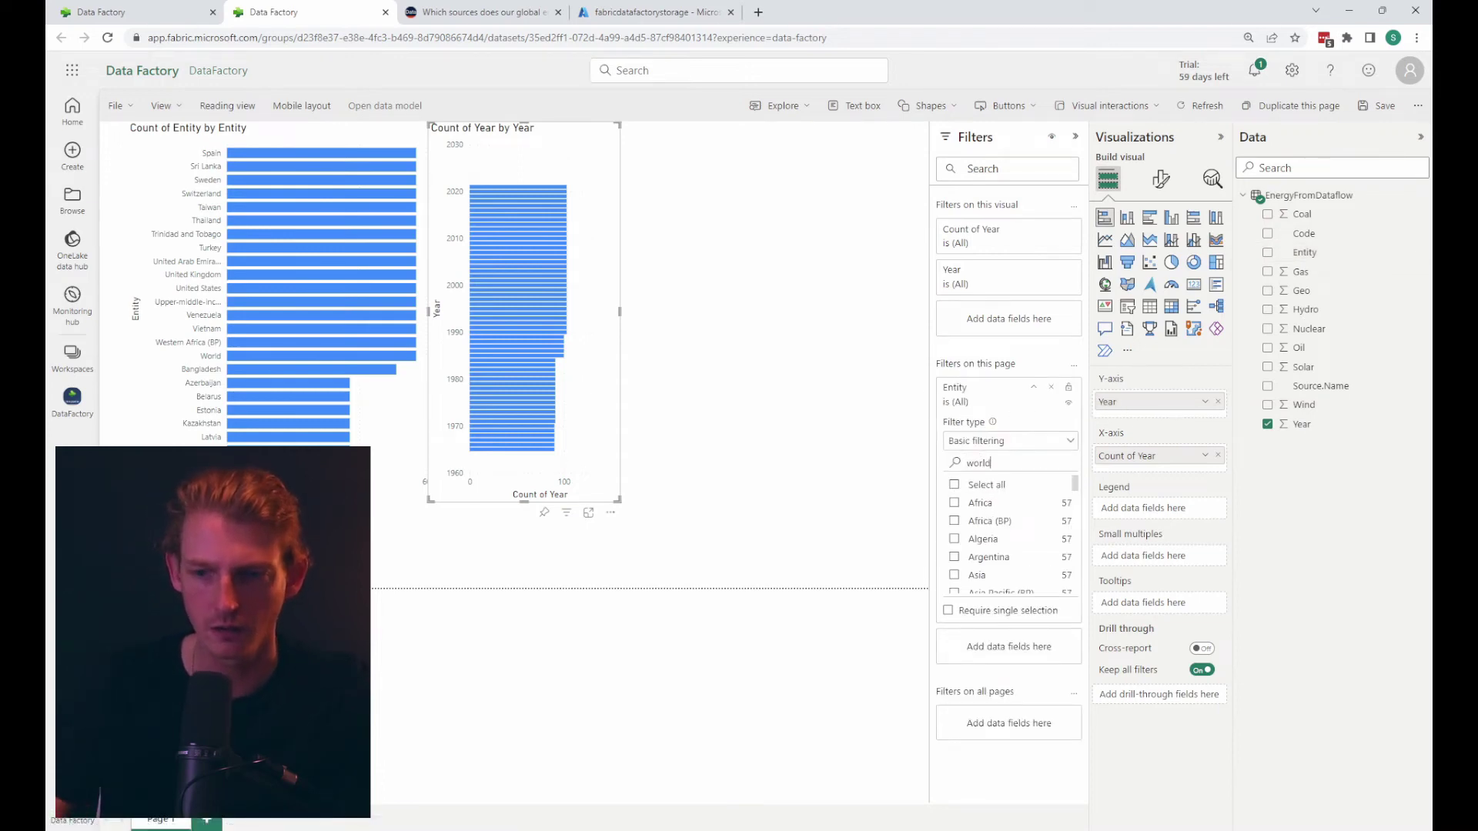
left_click(955, 485)
left_click(137, 331)
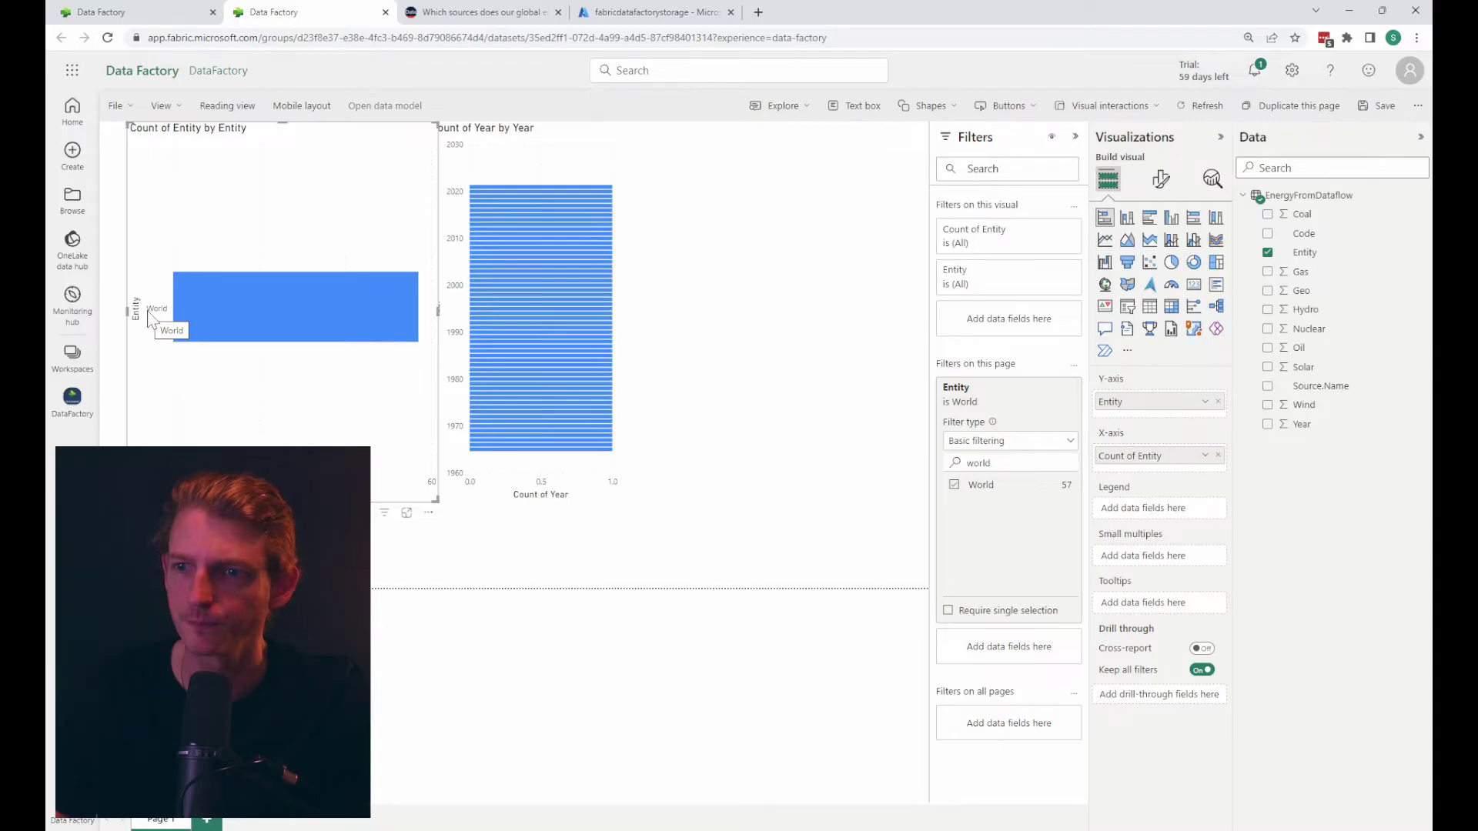
left_click_drag(151, 320, 501, 205)
View Our World in Data's primary energy consumption by source chart for reference.
left_click(498, 21)
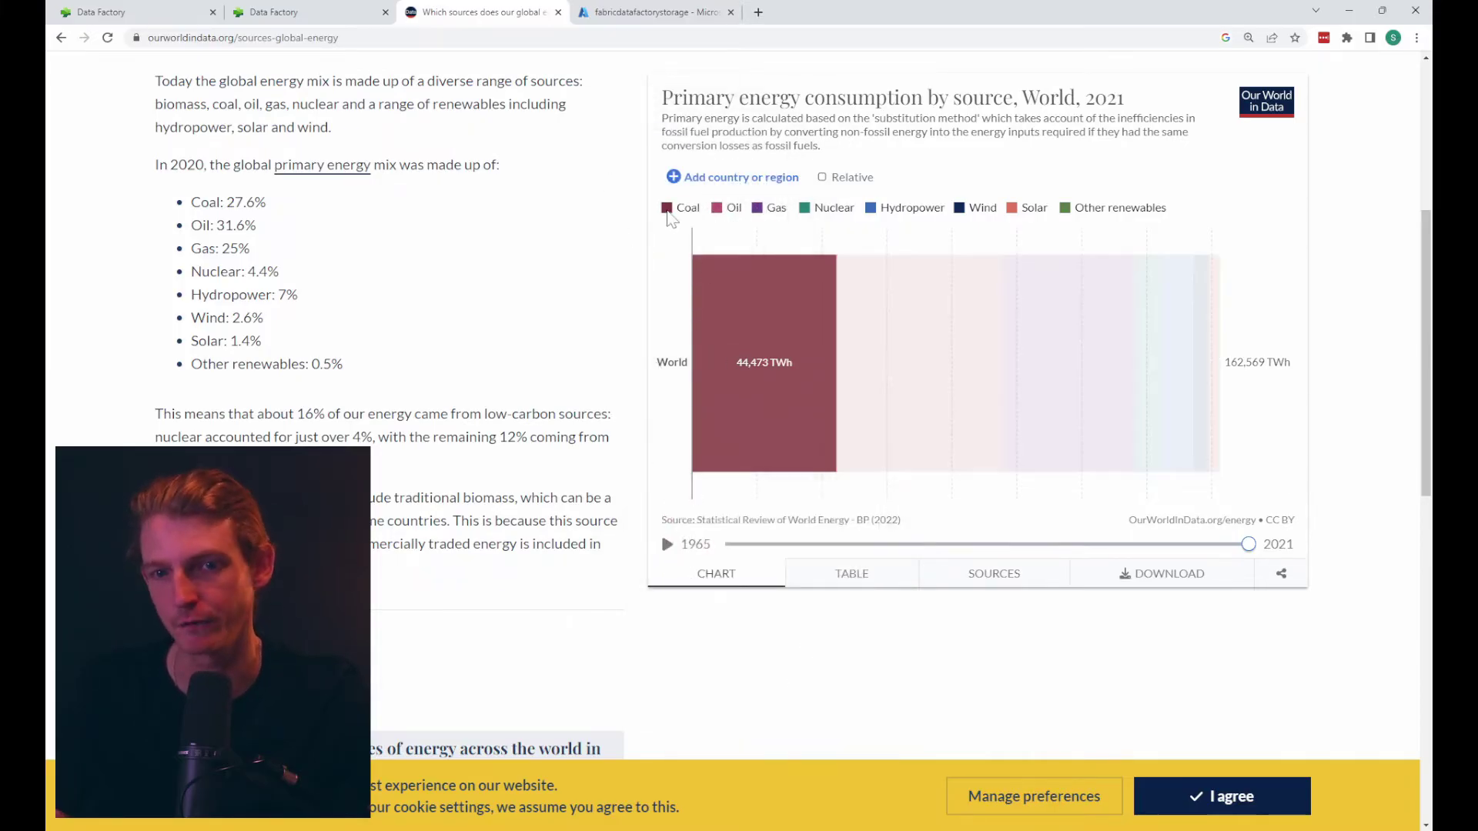
left_click_drag(669, 208, 1251, 204)
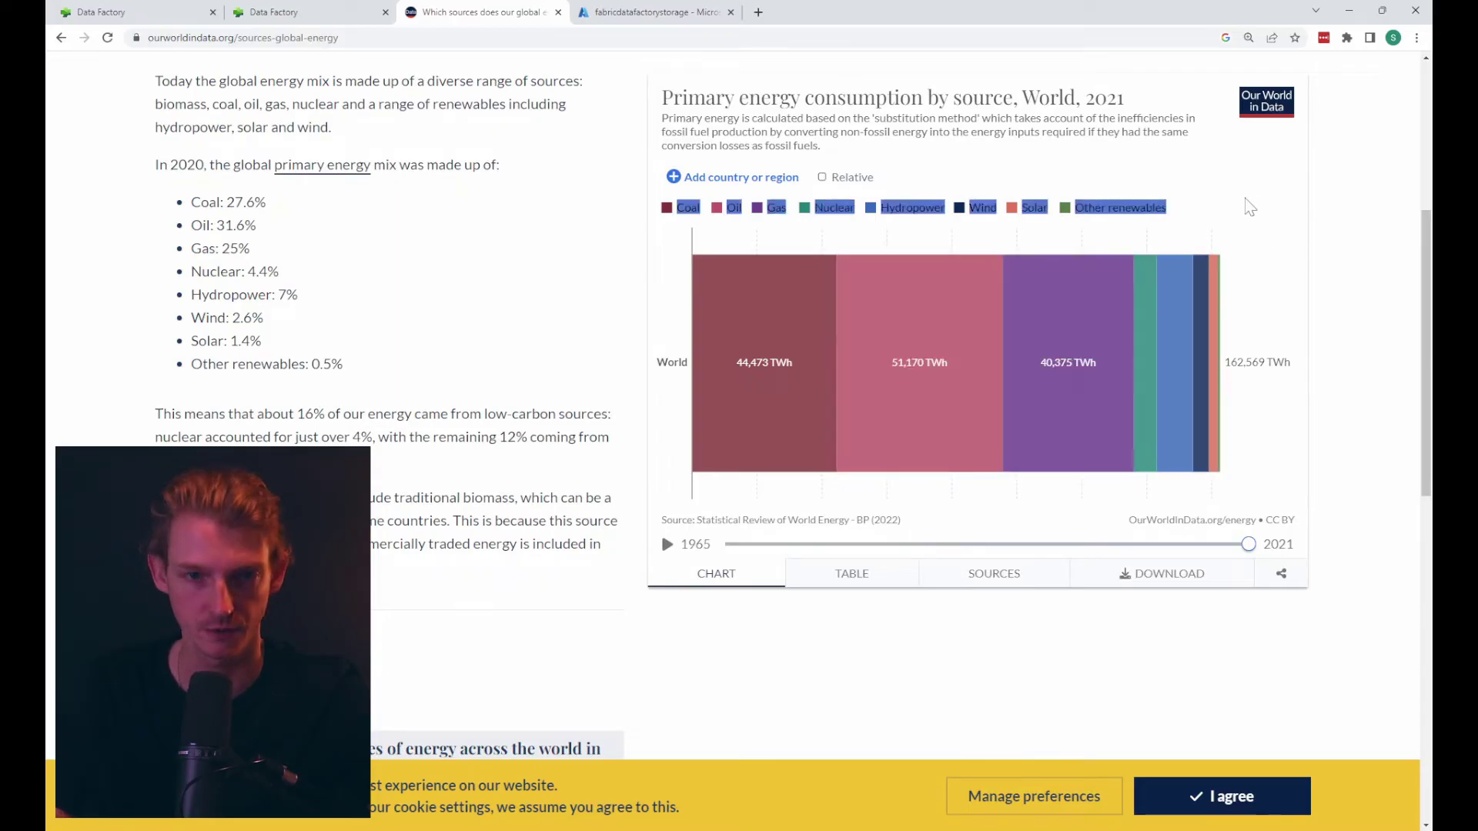
left_click(1251, 207)
Deselect the entity chart in the Power BI report and switch back to the DataFactory workspace.
left_click(165, 16)
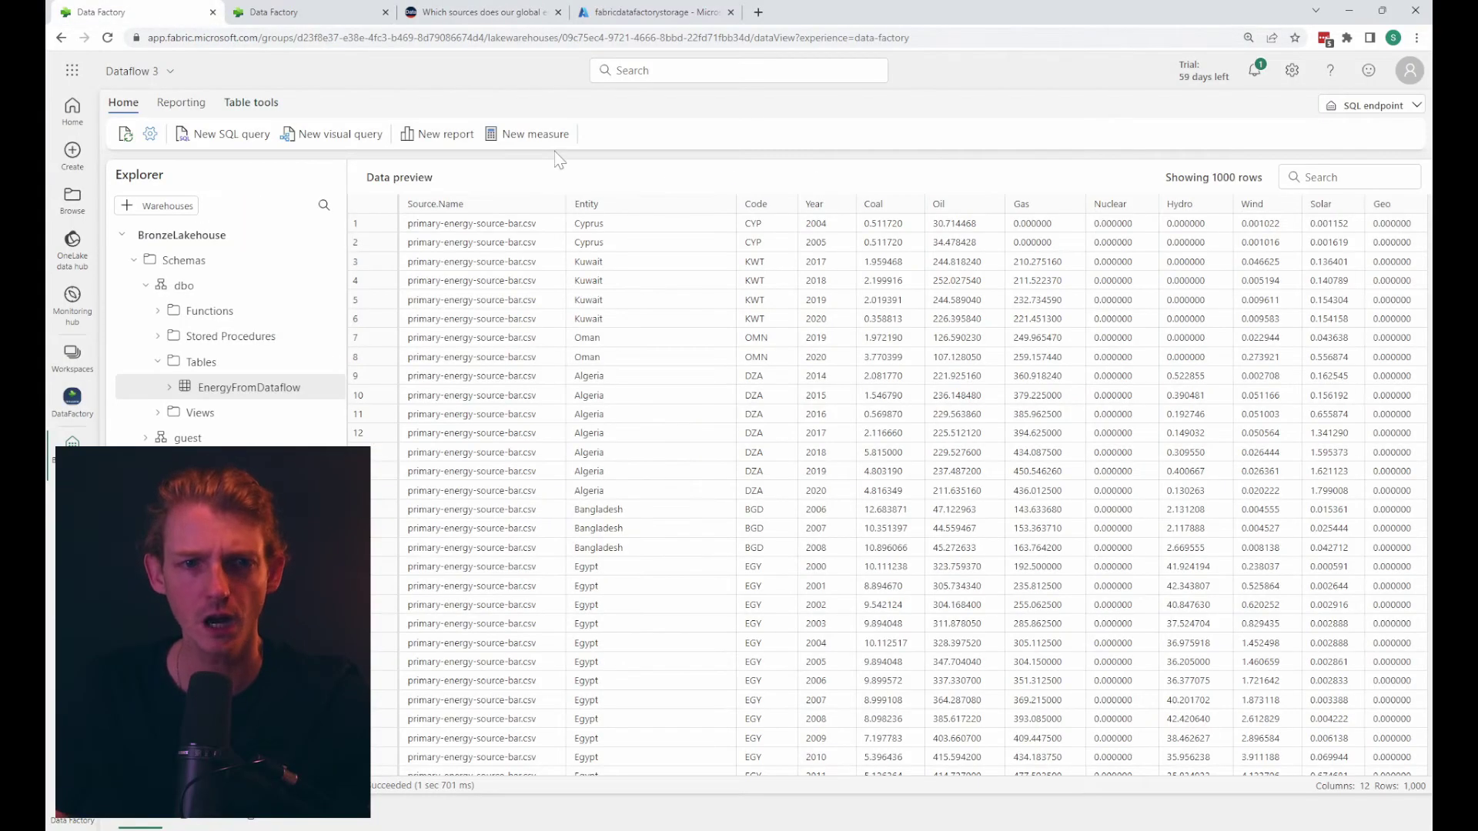
left_click(262, 12)
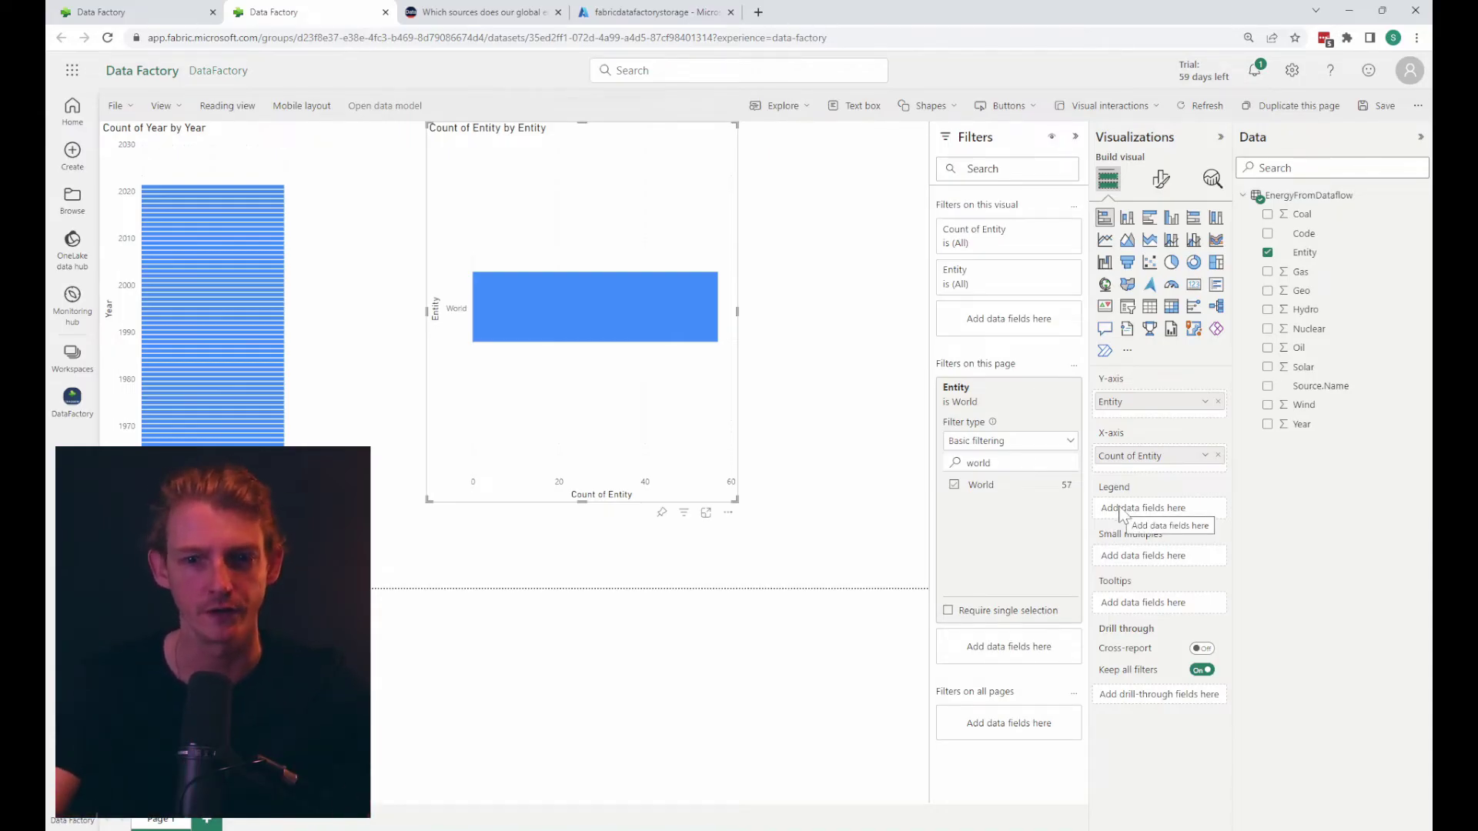
left_click(793, 359)
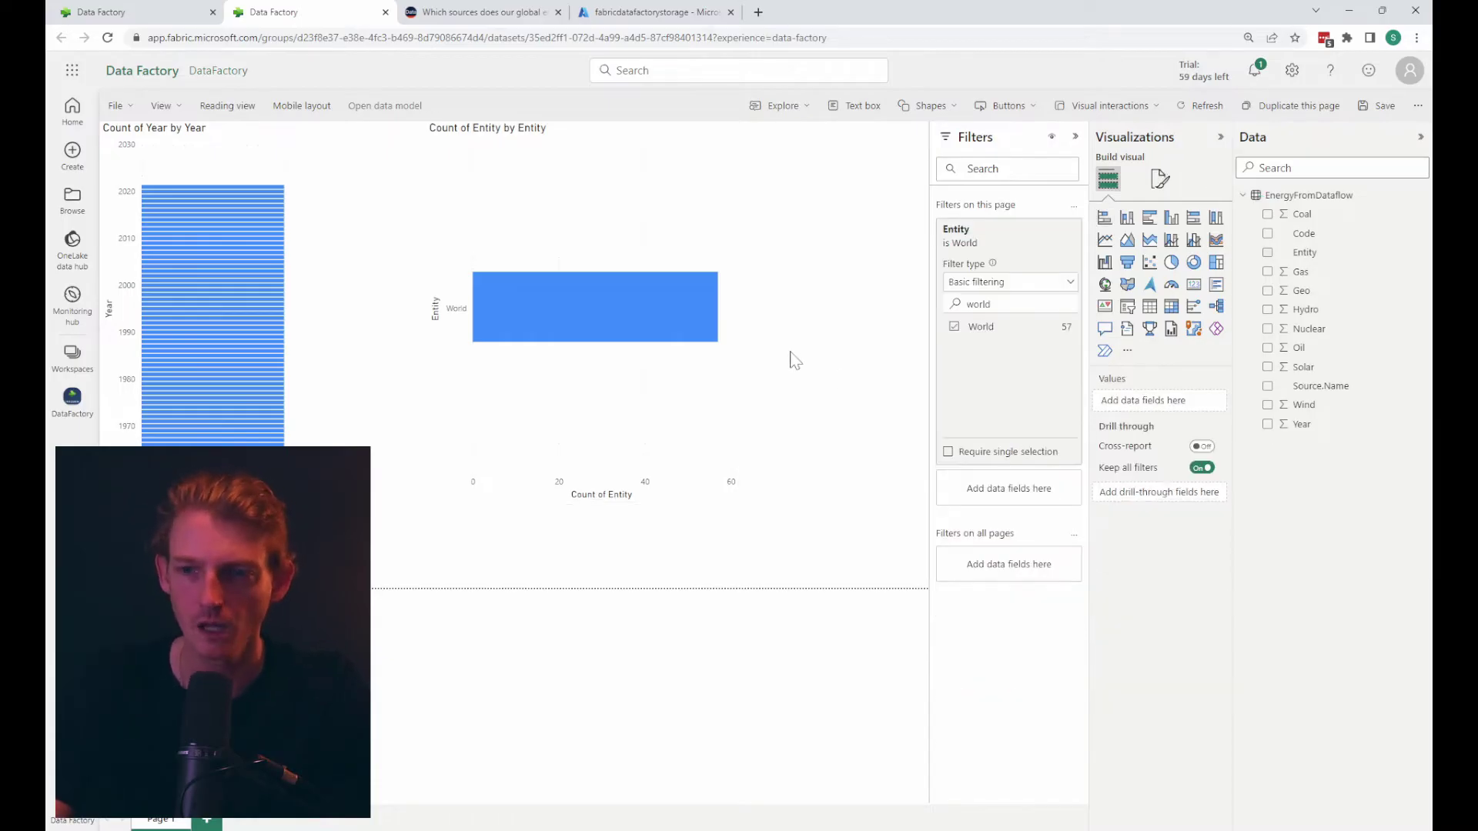
left_click(163, 16)
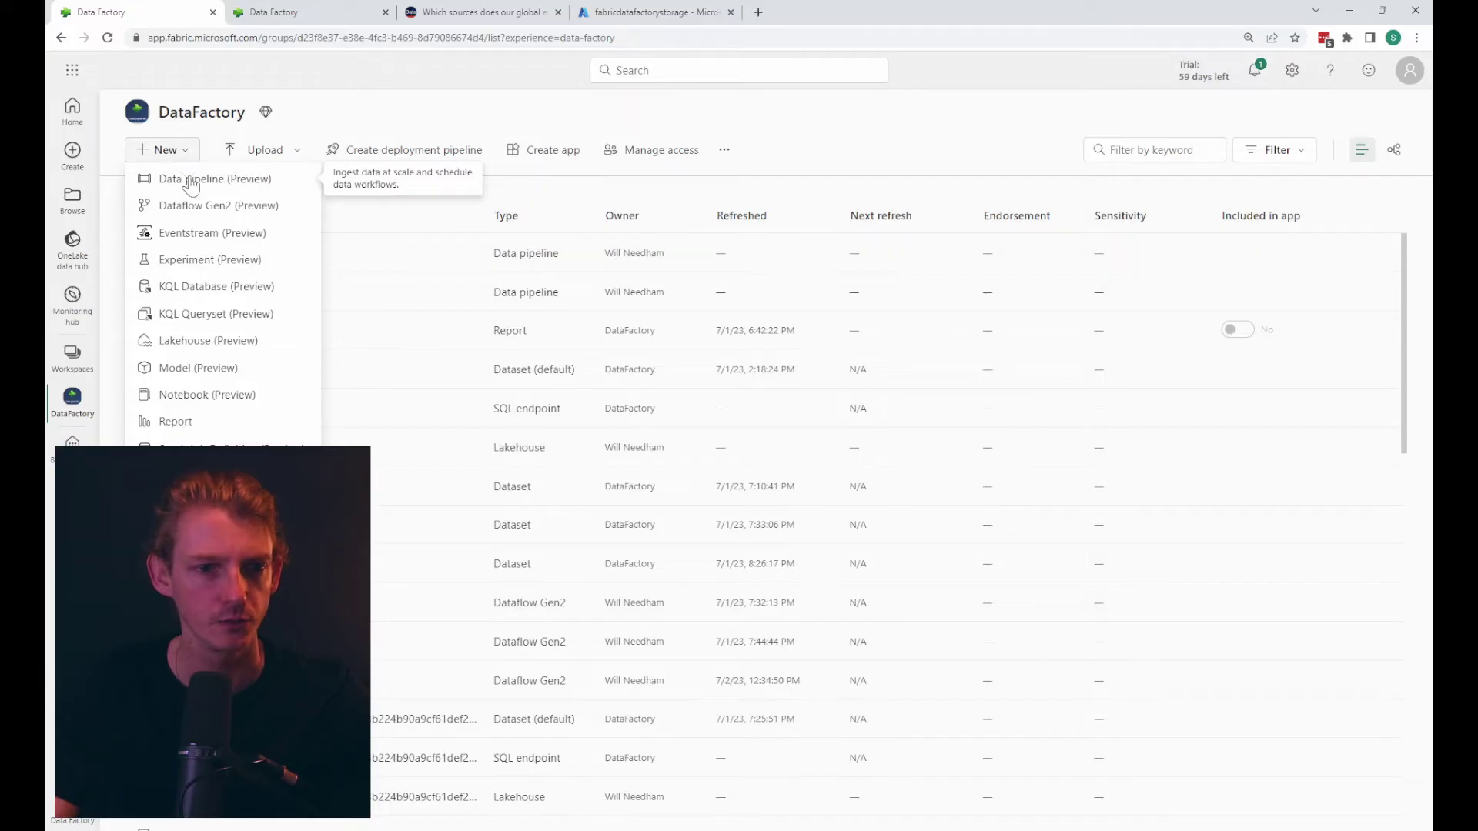
Create a new Dataflow Gen2 and choose the Microsoft Fabric Lakehouse connector as its data source.
left_click(193, 208)
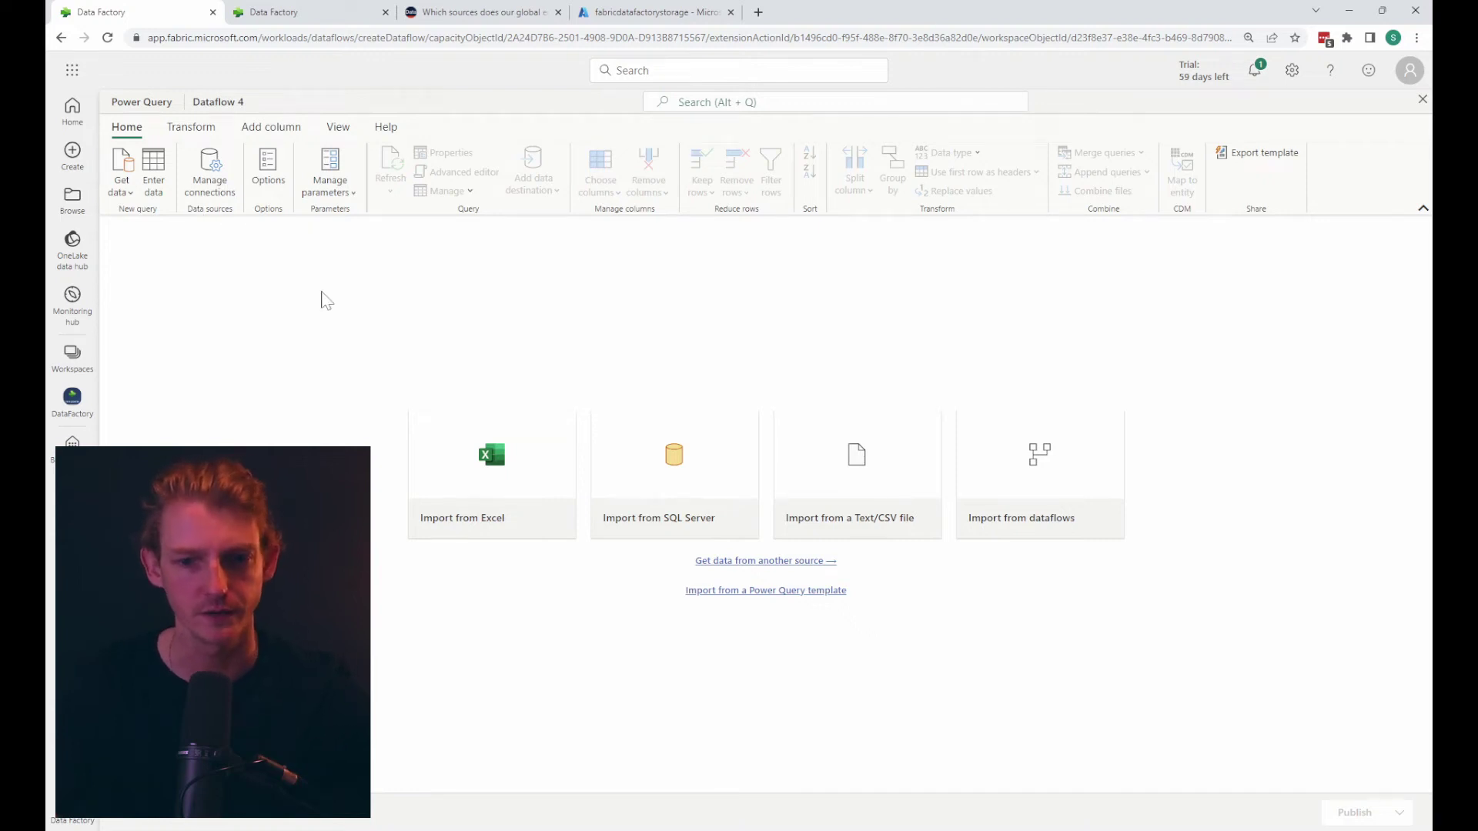
left_click(123, 187)
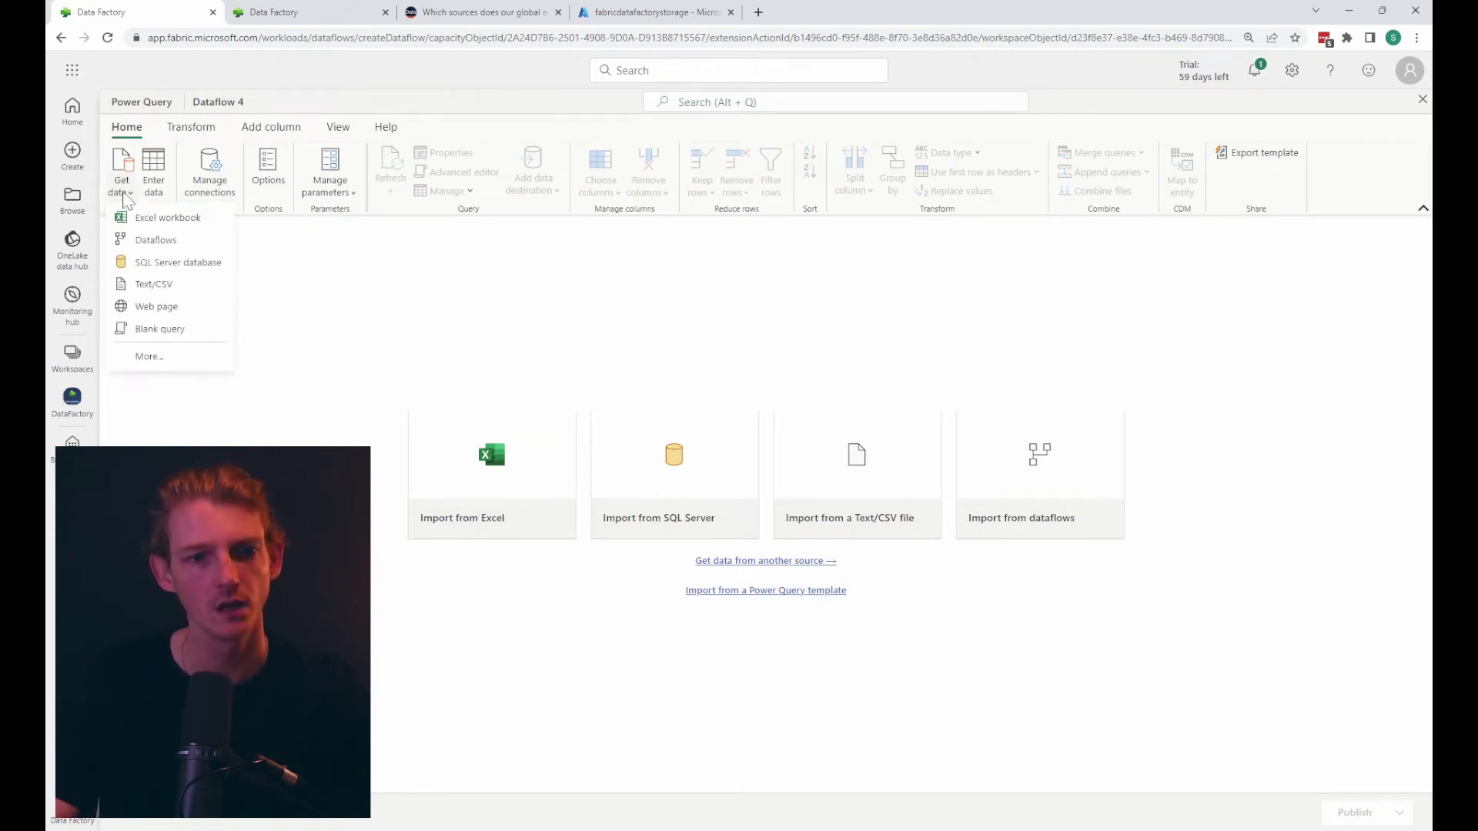
left_click(150, 356)
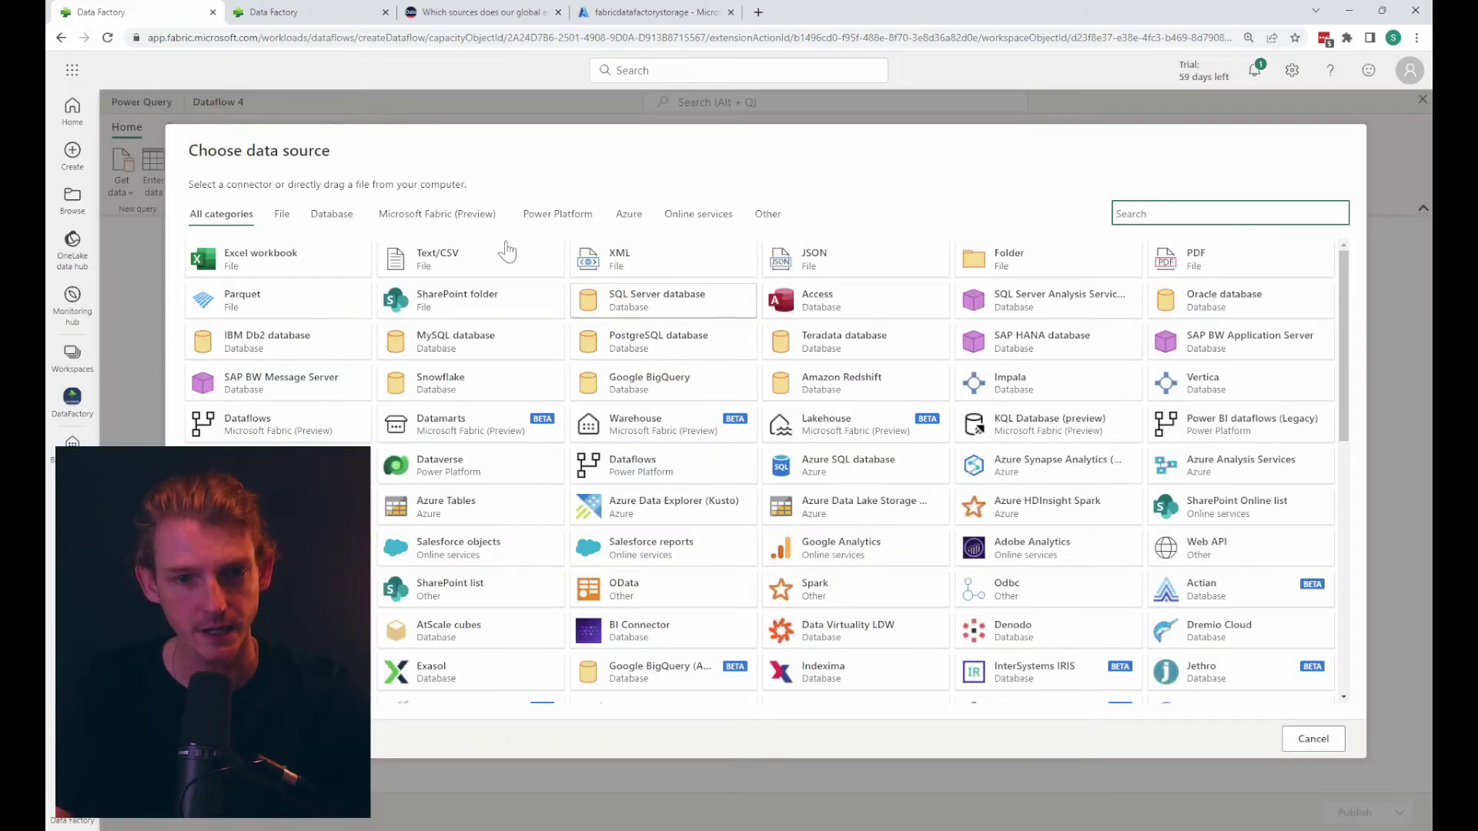
left_click(454, 218)
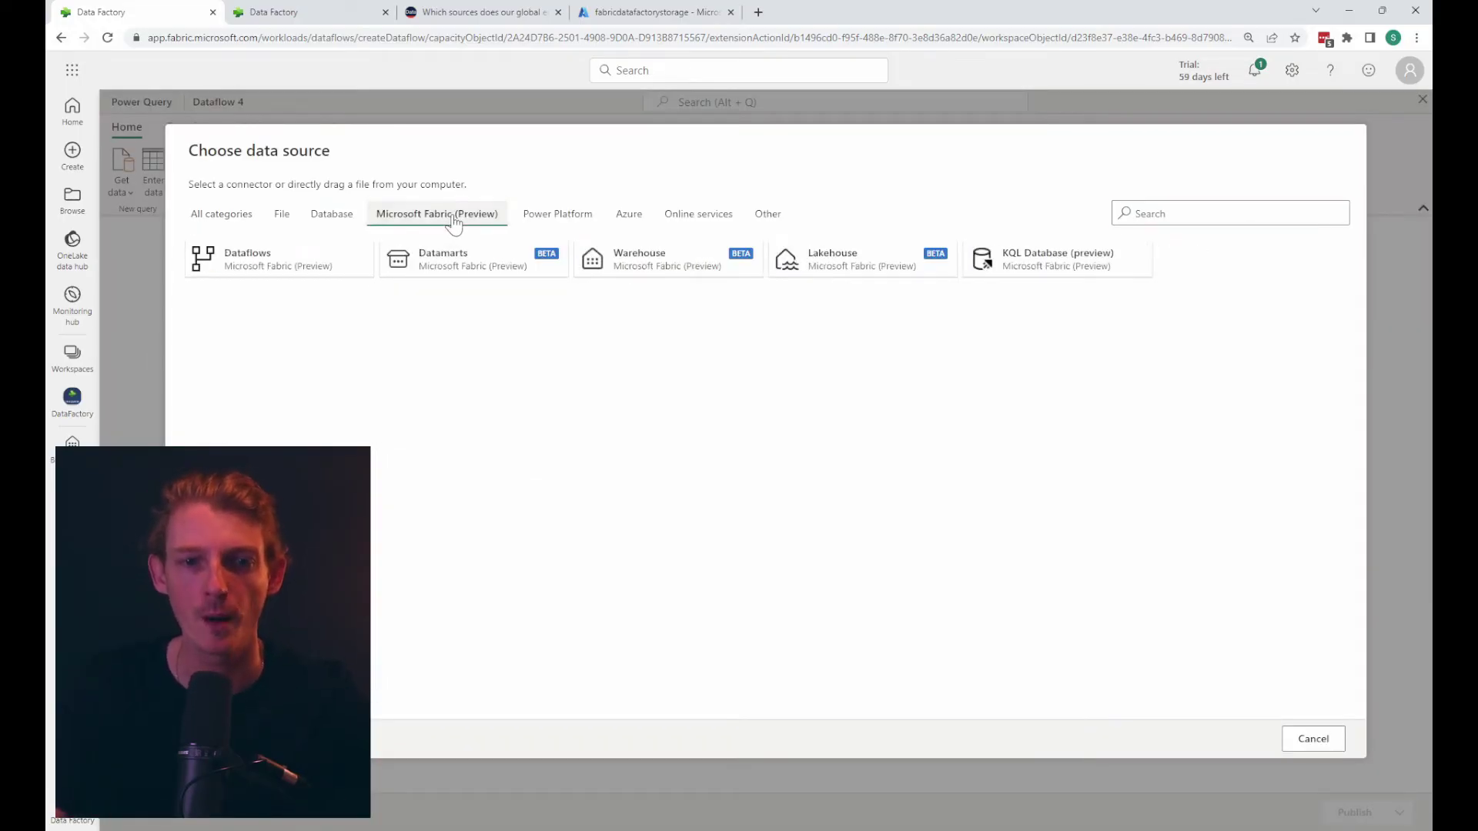
left_click(857, 266)
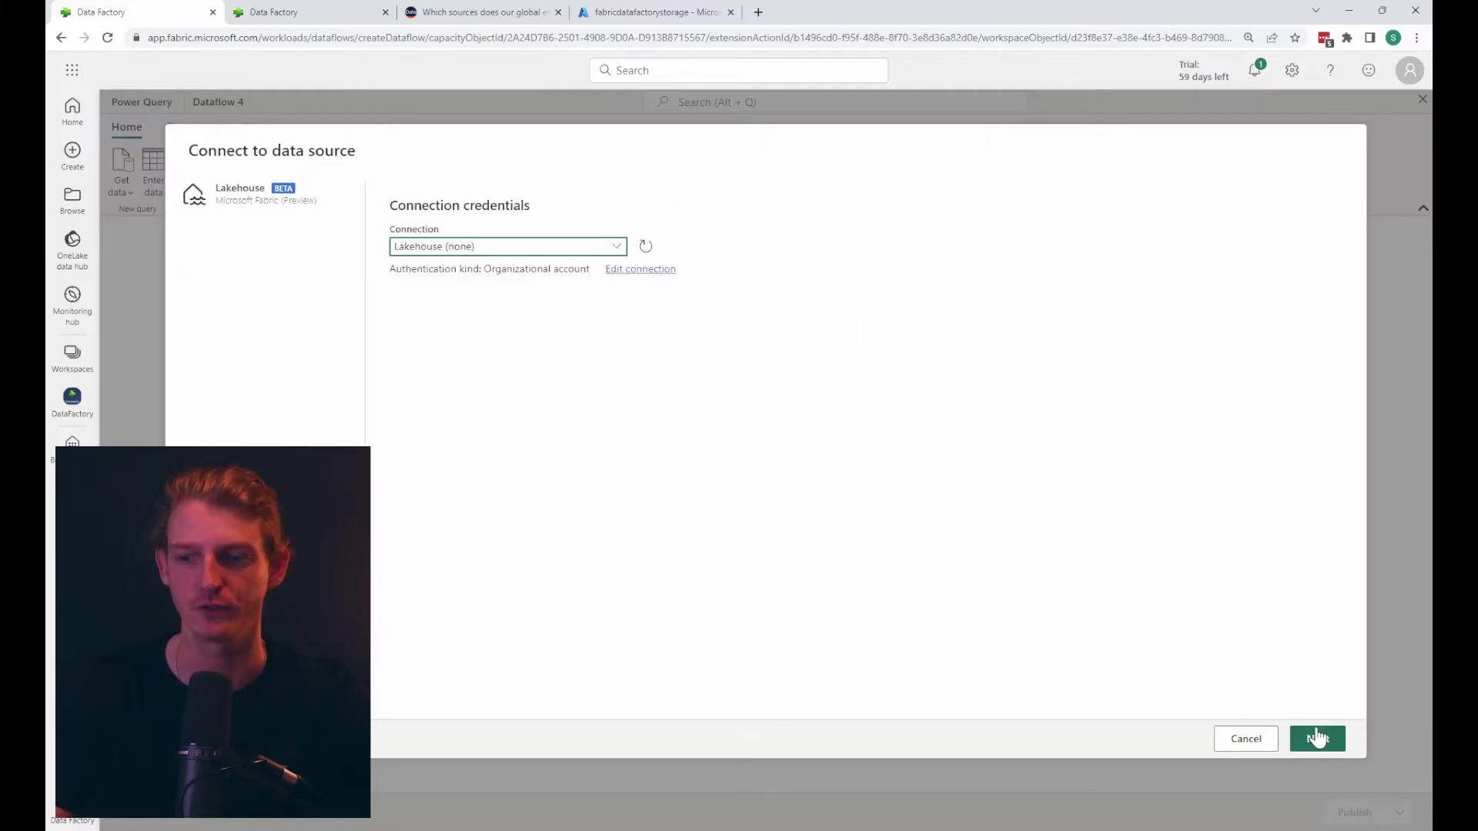
left_click(1317, 737)
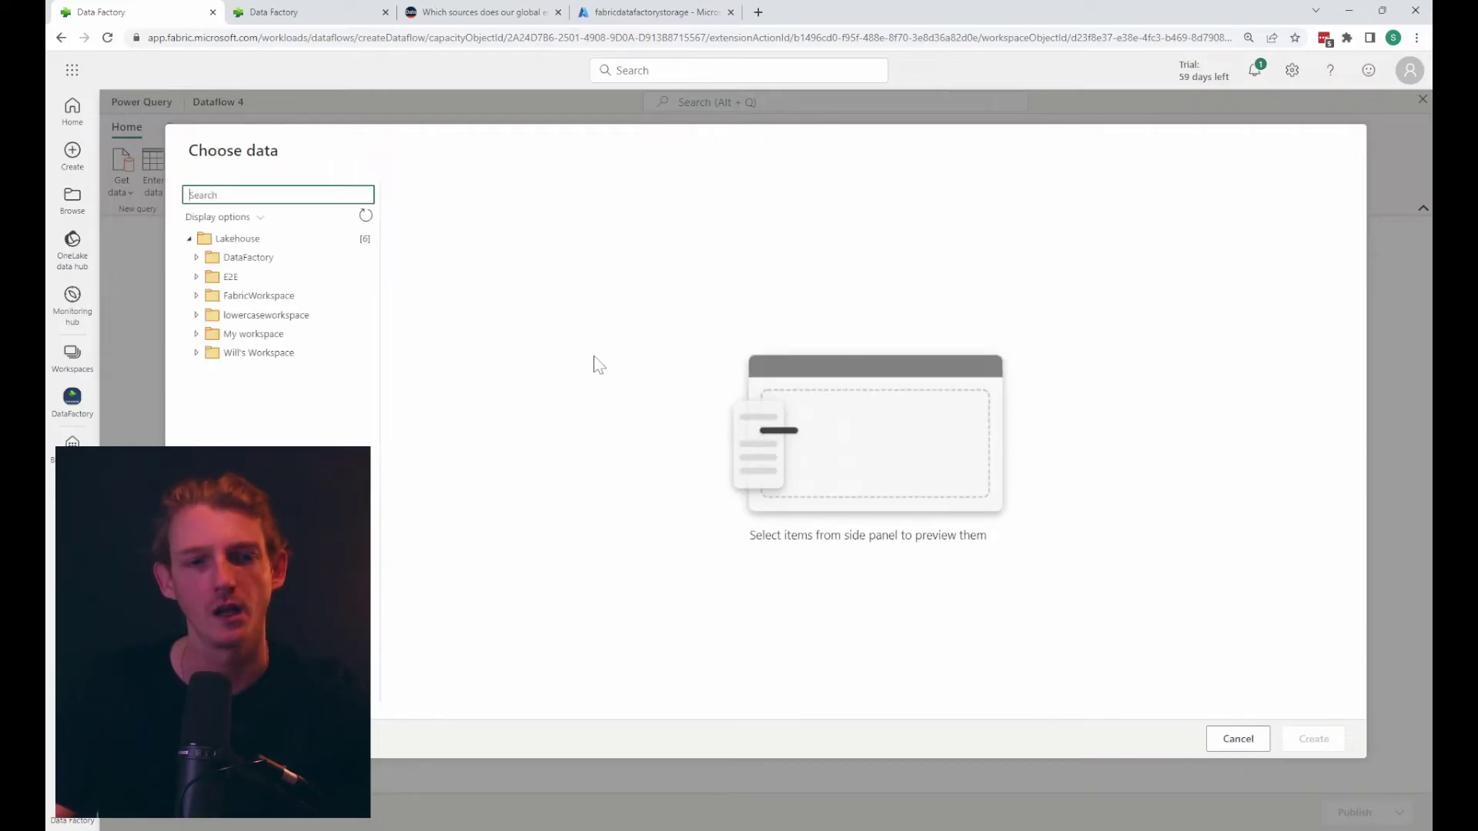
Pick the EnergyFromDataflow table from DataFactory > BronzeLakehouse and create the query.
left_click(198, 258)
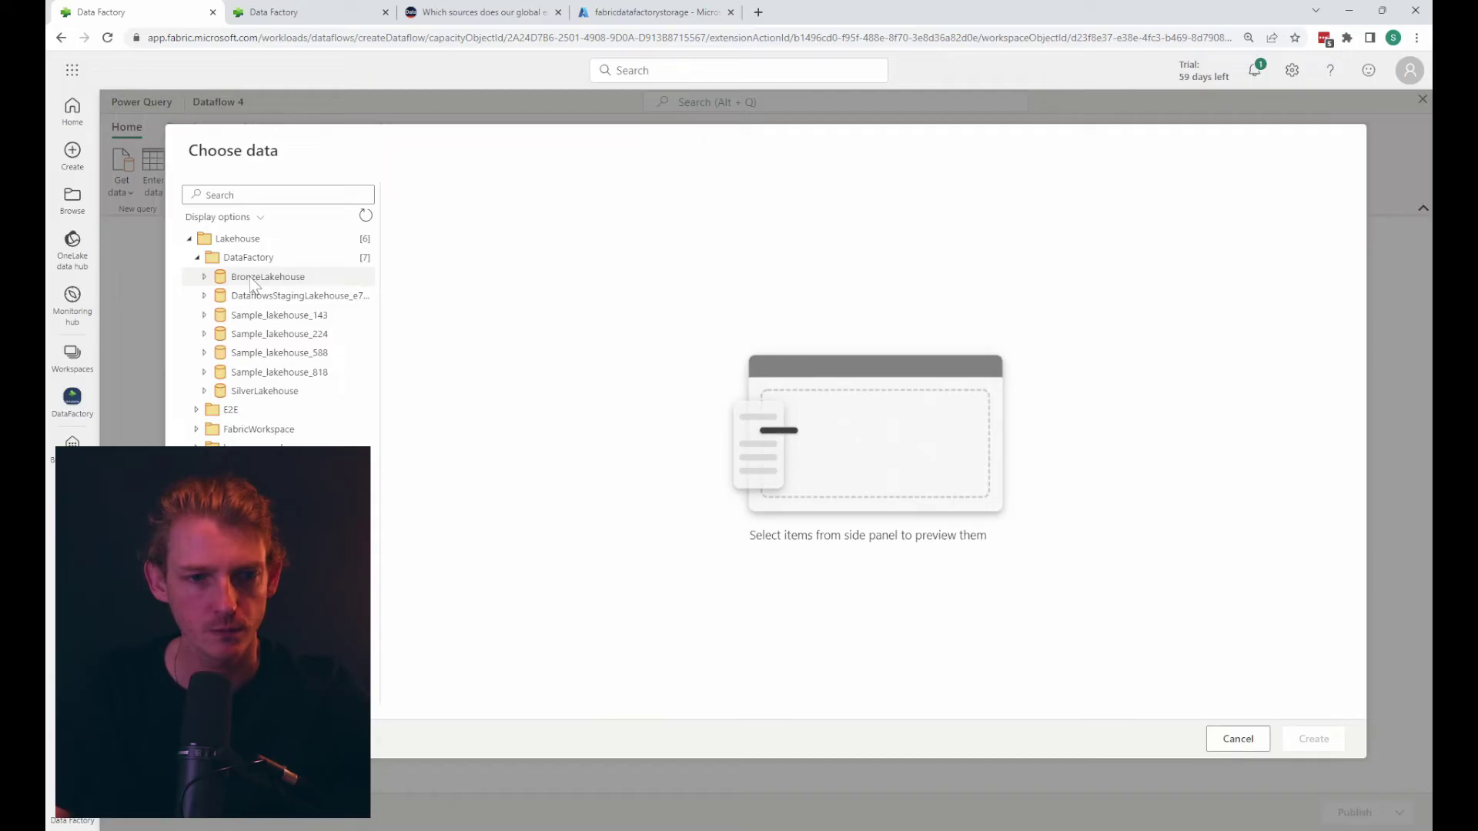
left_click(204, 277)
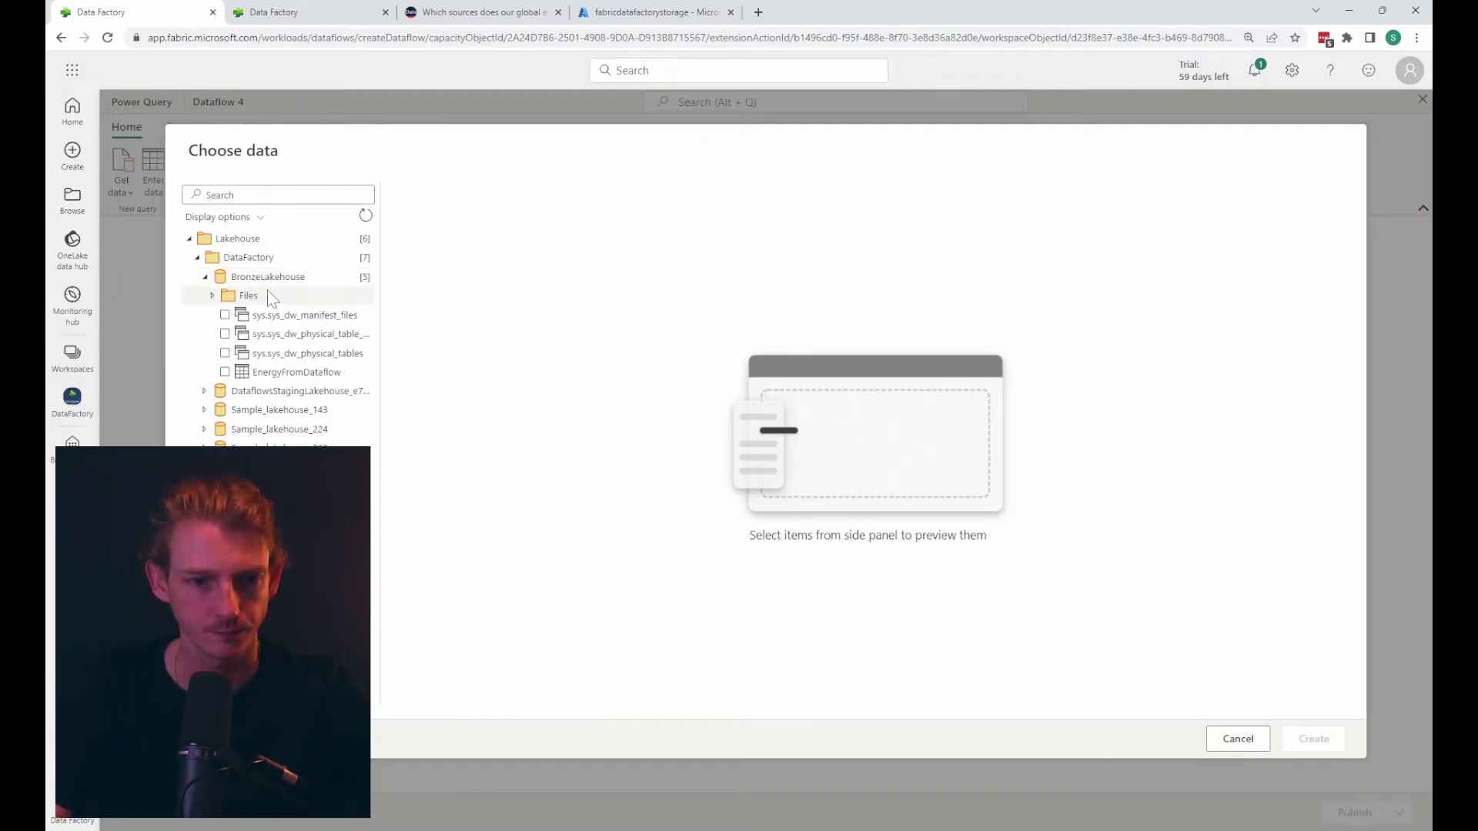
left_click(295, 373)
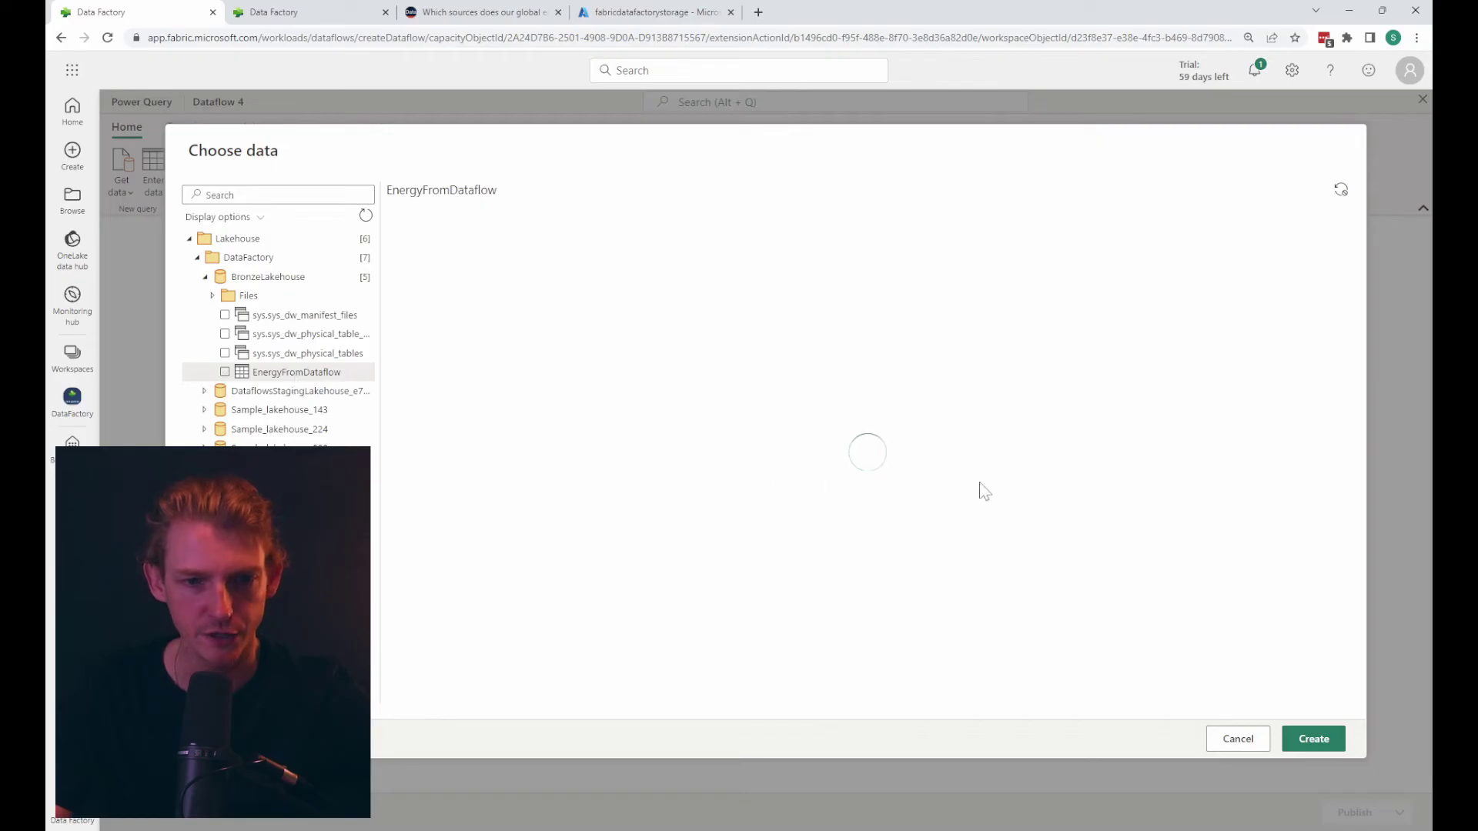
left_click(1315, 735)
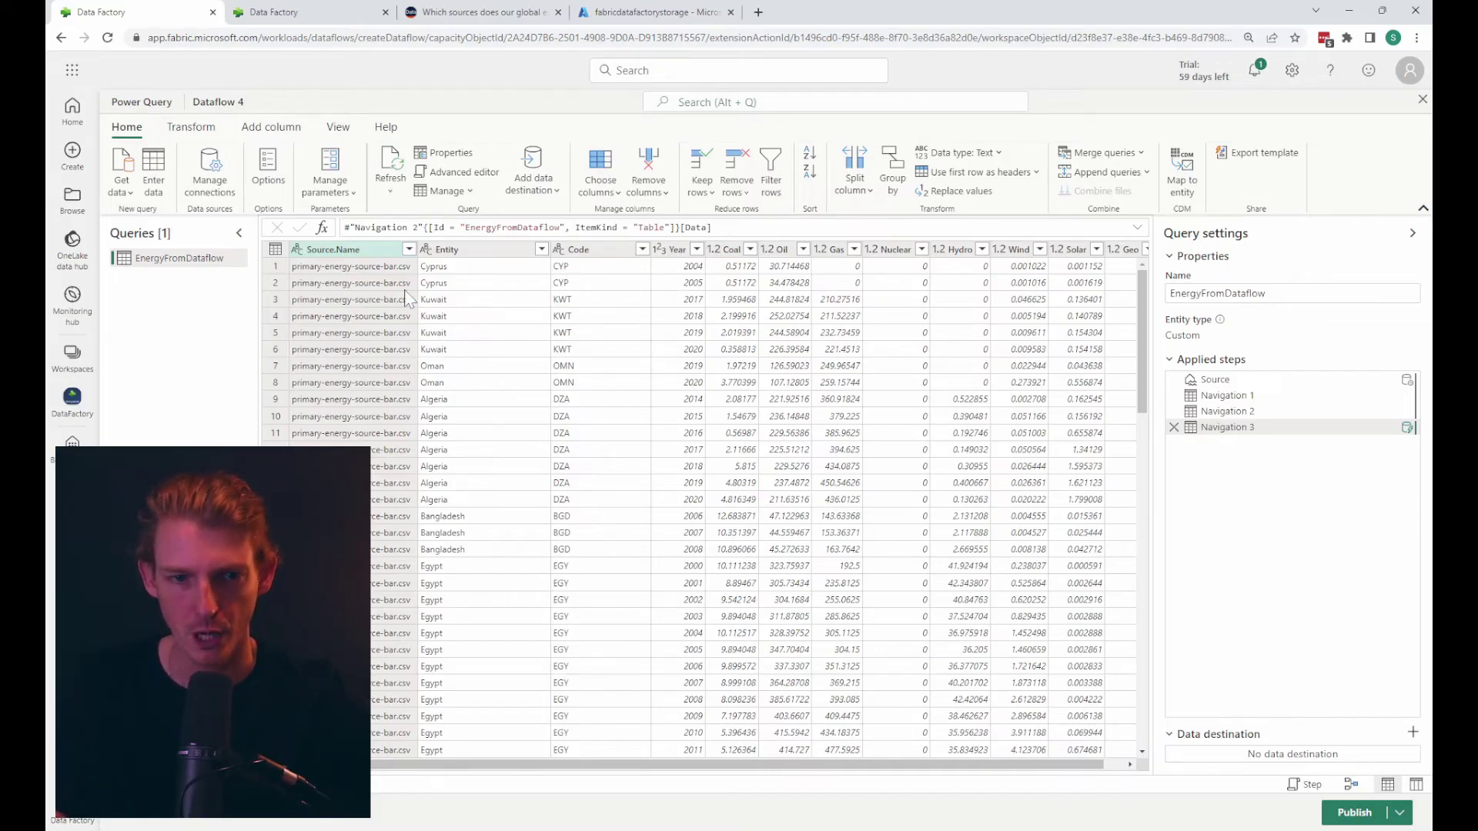
Remove the Source.Name column, then select the Coal through Geo columns.
right_click(368, 252)
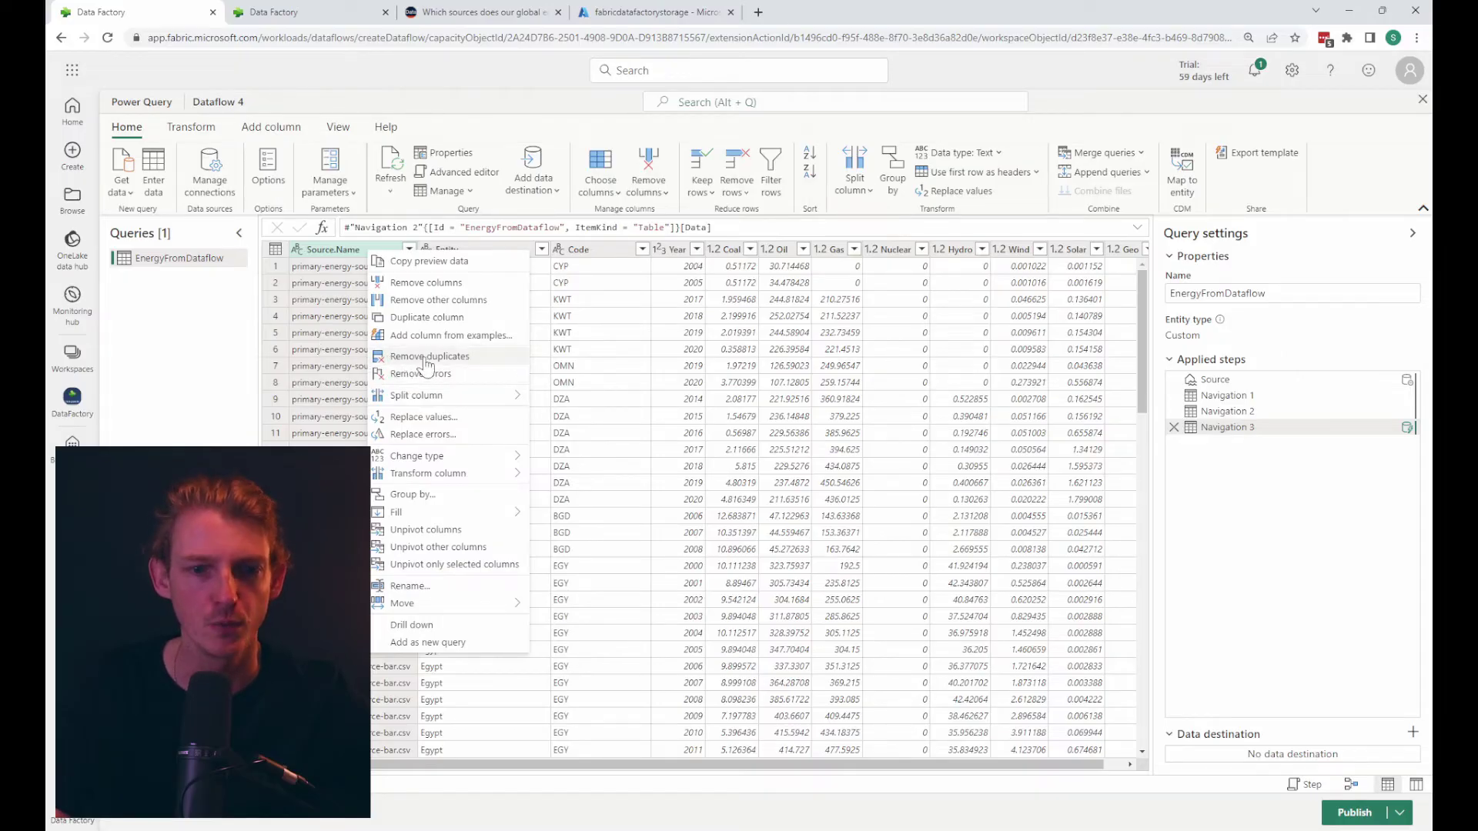
left_click(425, 284)
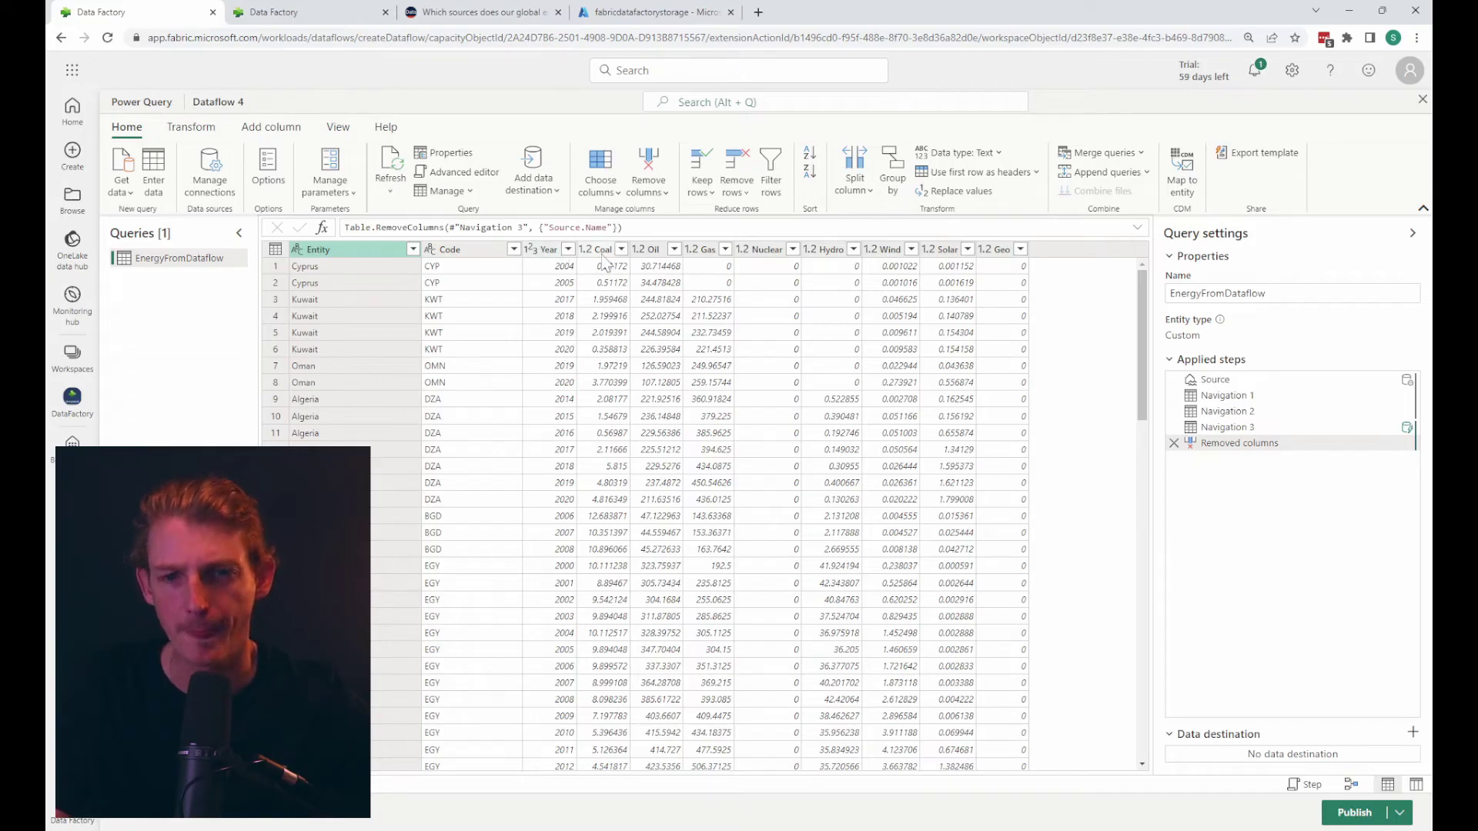
left_click(602, 249)
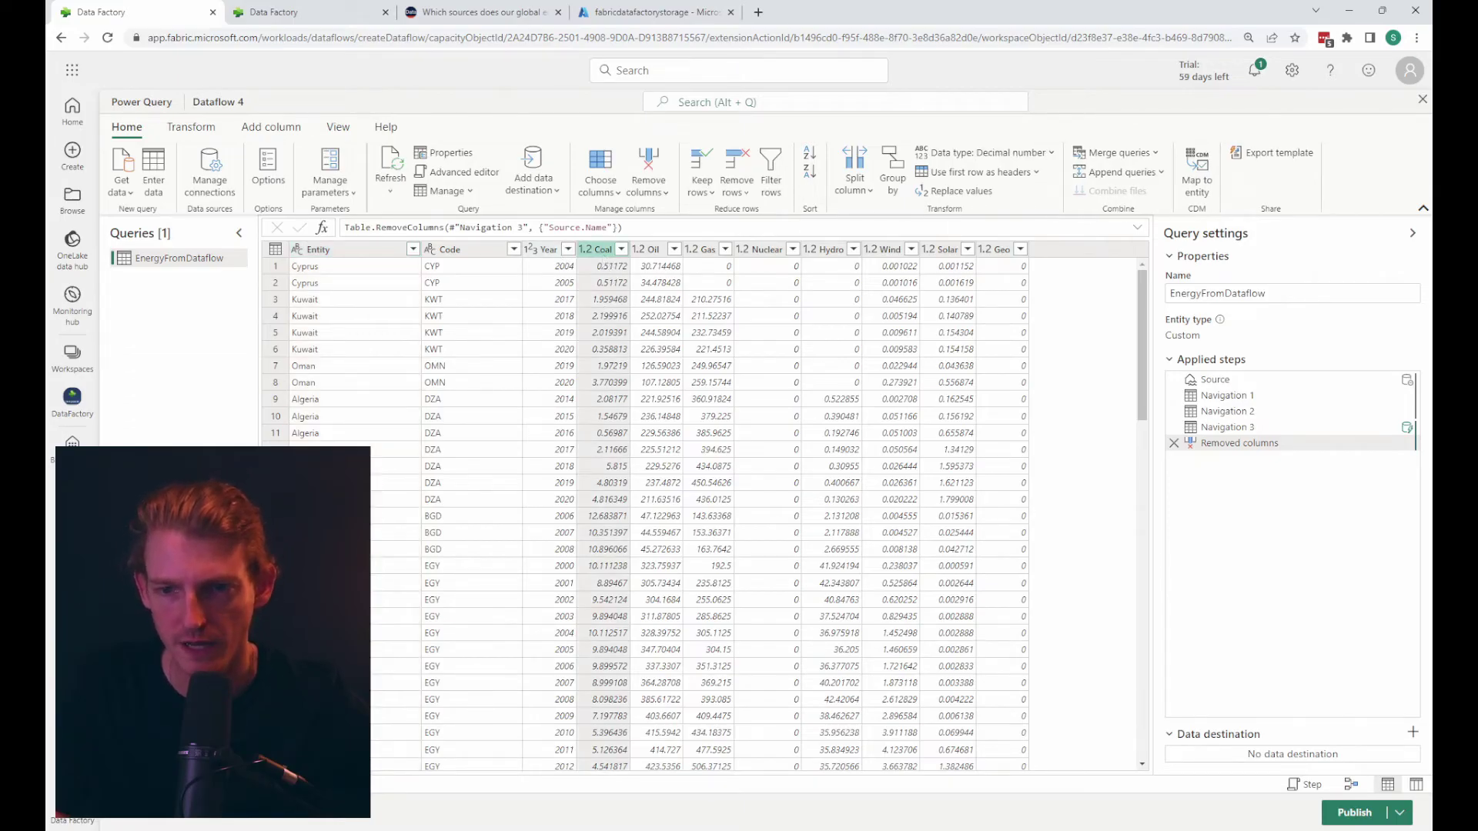
left_click(1000, 249, "shift")
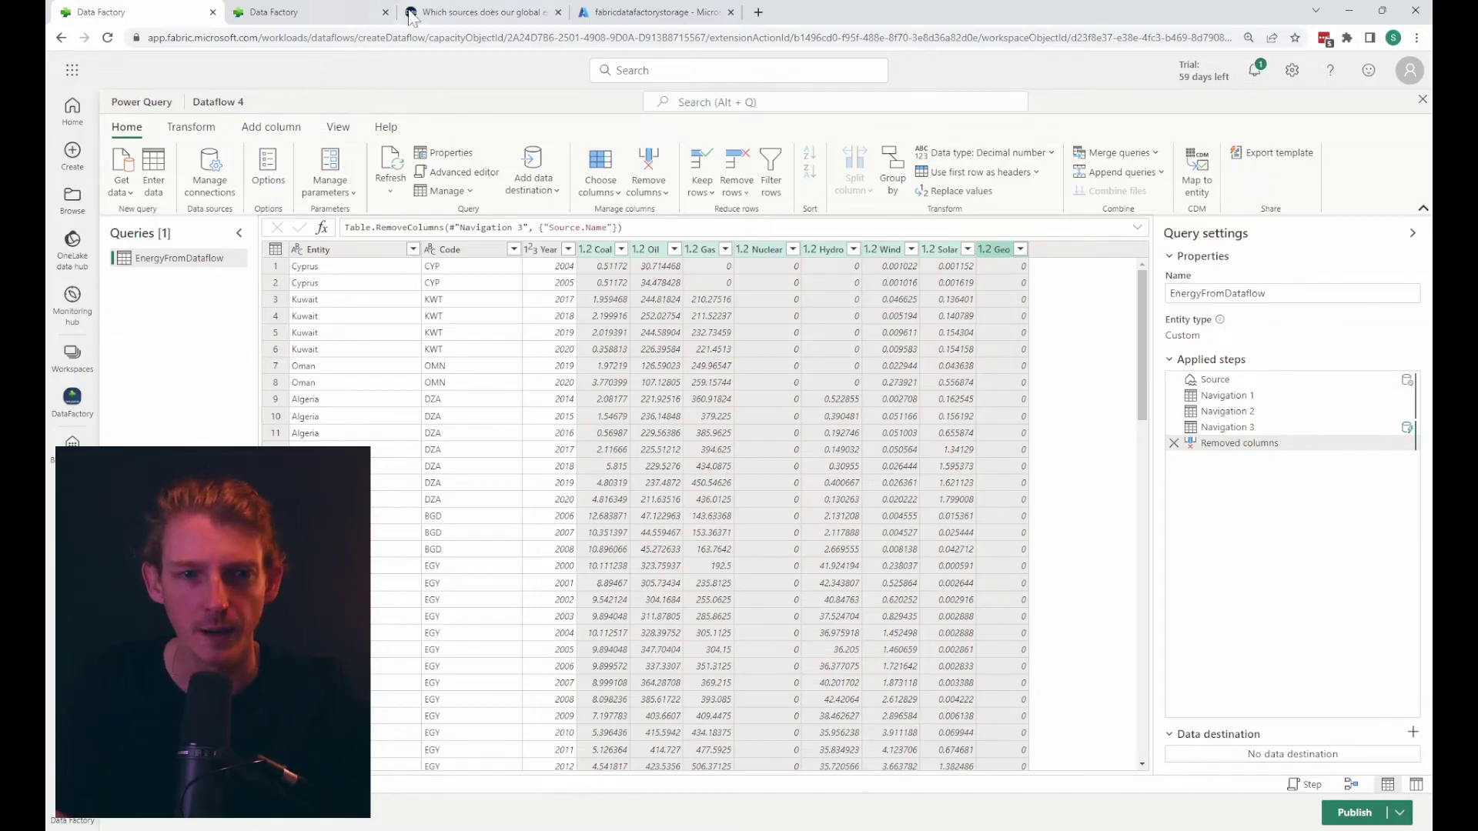
Unpivot the selected Coal–Geo columns from the Transform tab and inspect the resulting Attribute values.
left_click(191, 128)
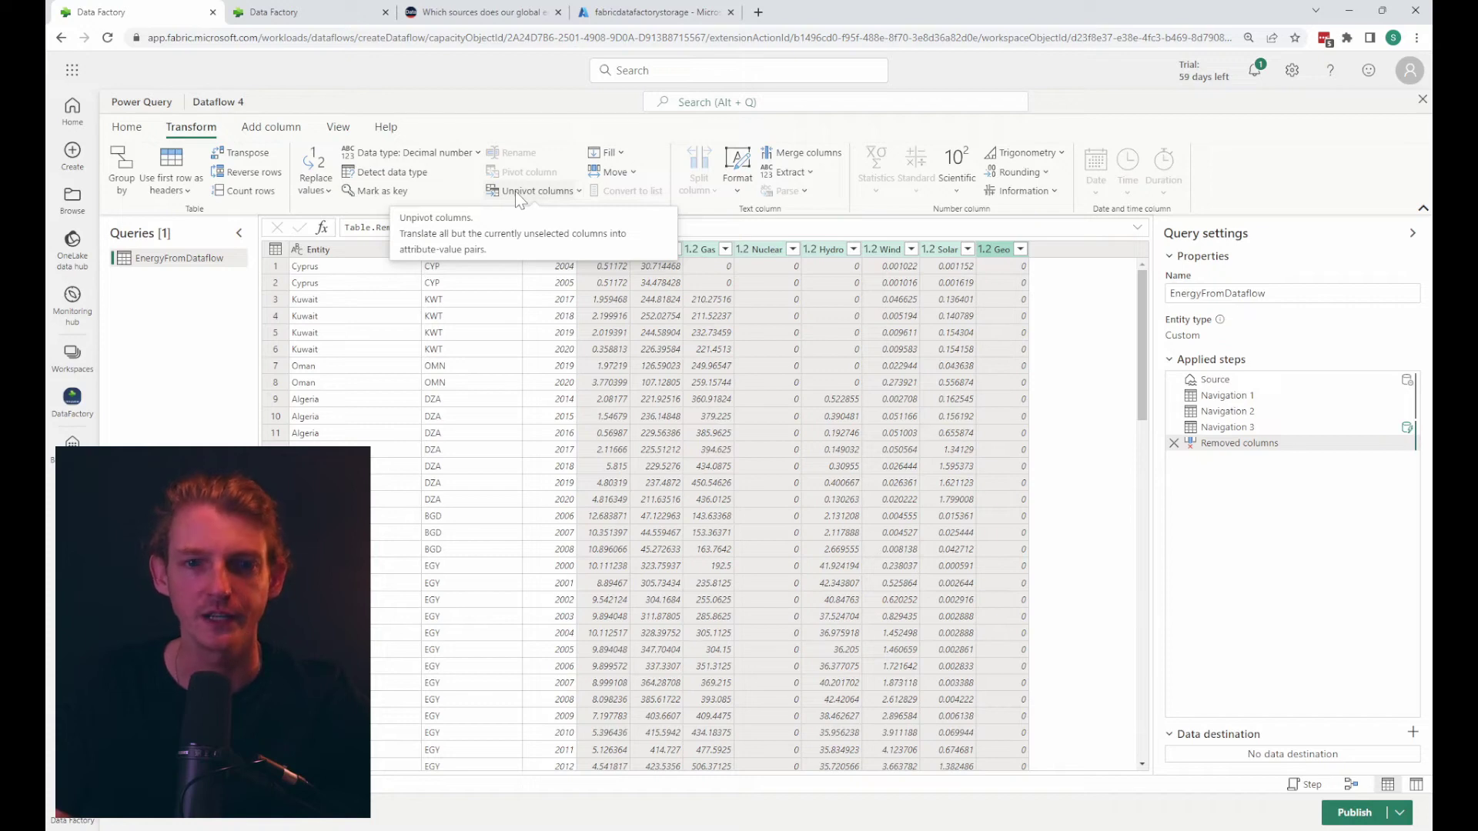
left_click(515, 191)
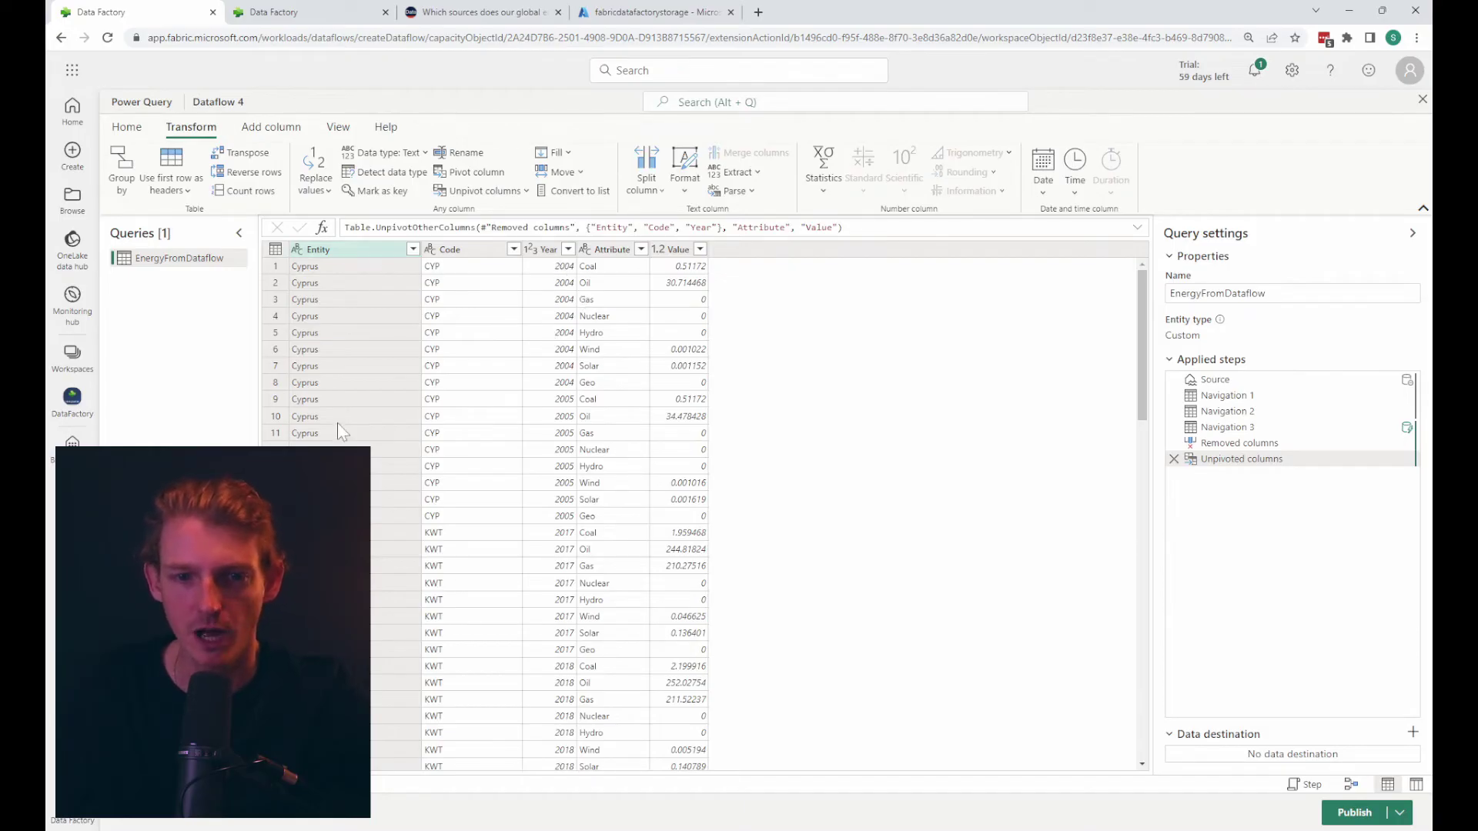
left_click(595, 366)
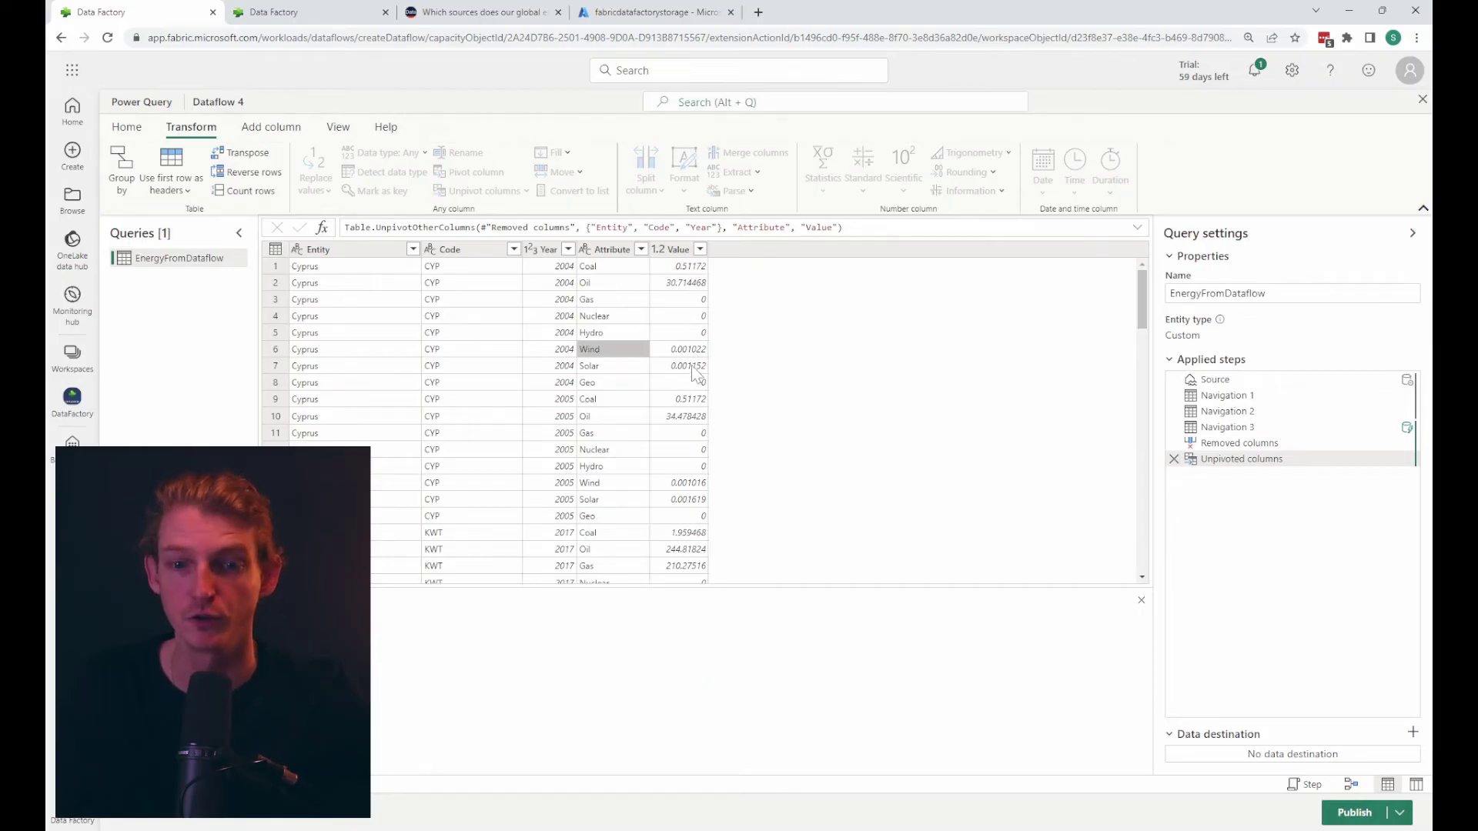
Rename the Attribute column to EnergyType and the Value column to ValueTwh.
double_click(612, 248)
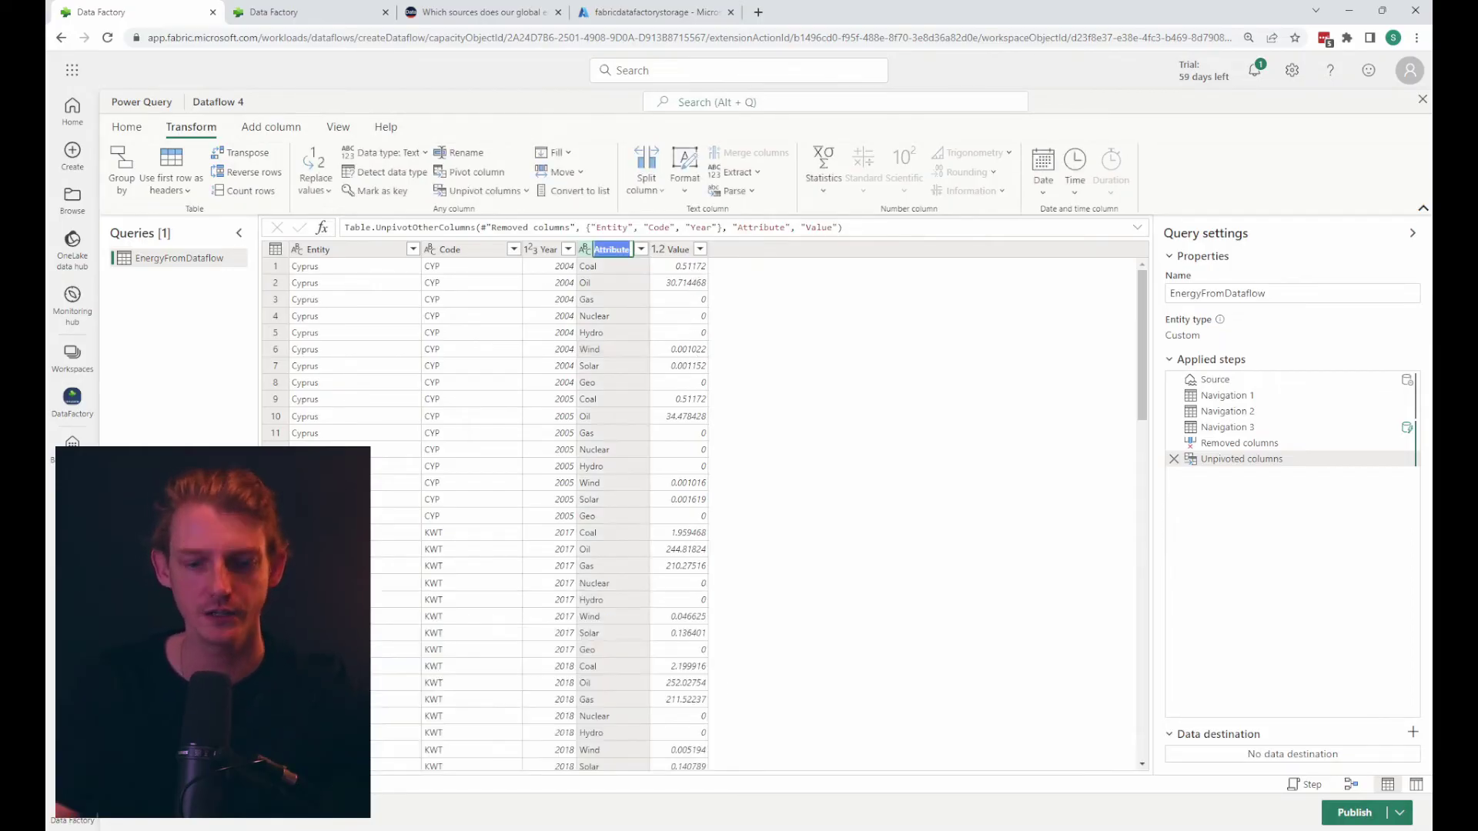
type("EnergyTy")
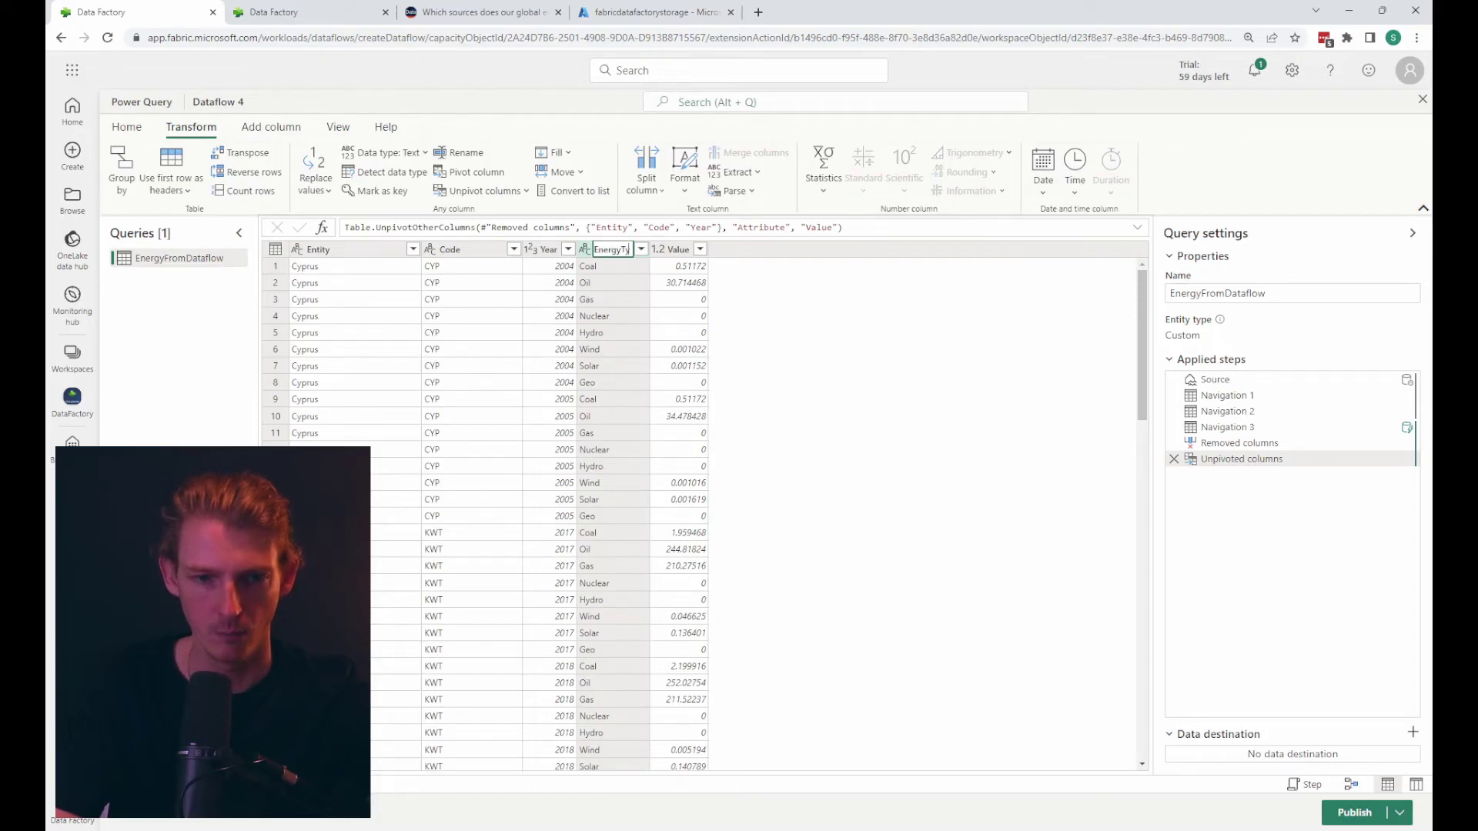
key("Escape")
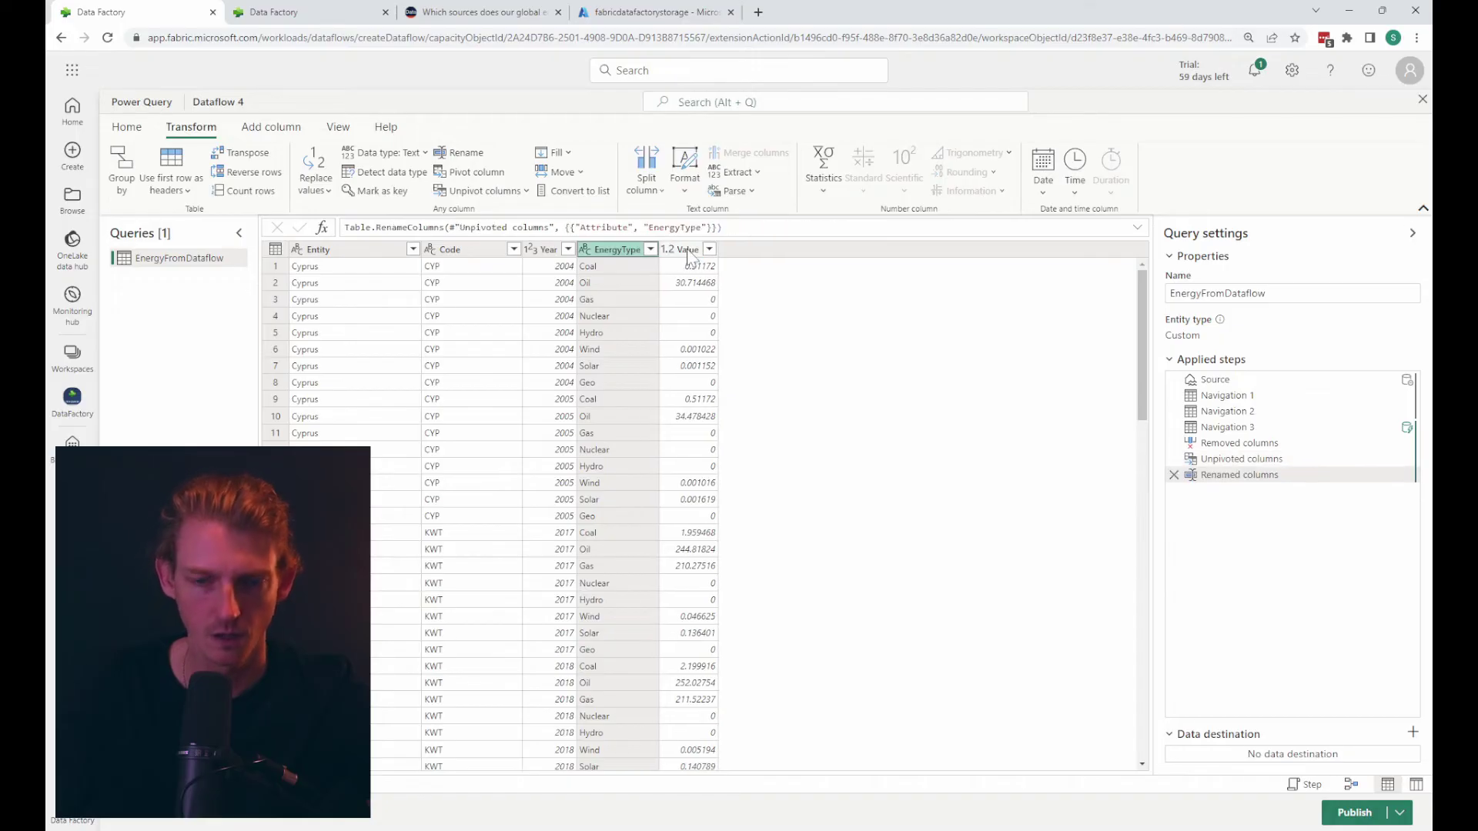
left_click(688, 252)
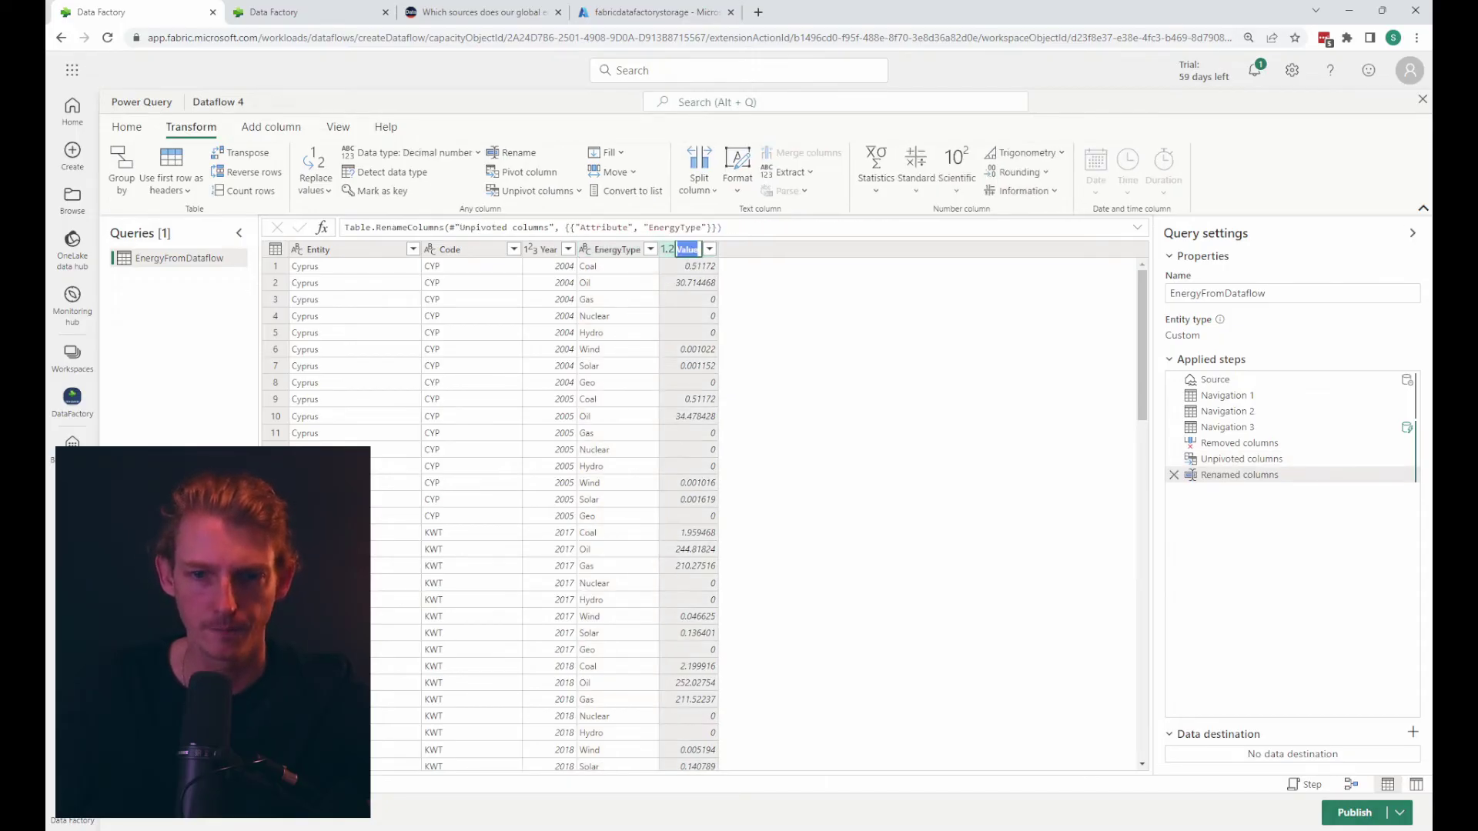
double_click(697, 253)
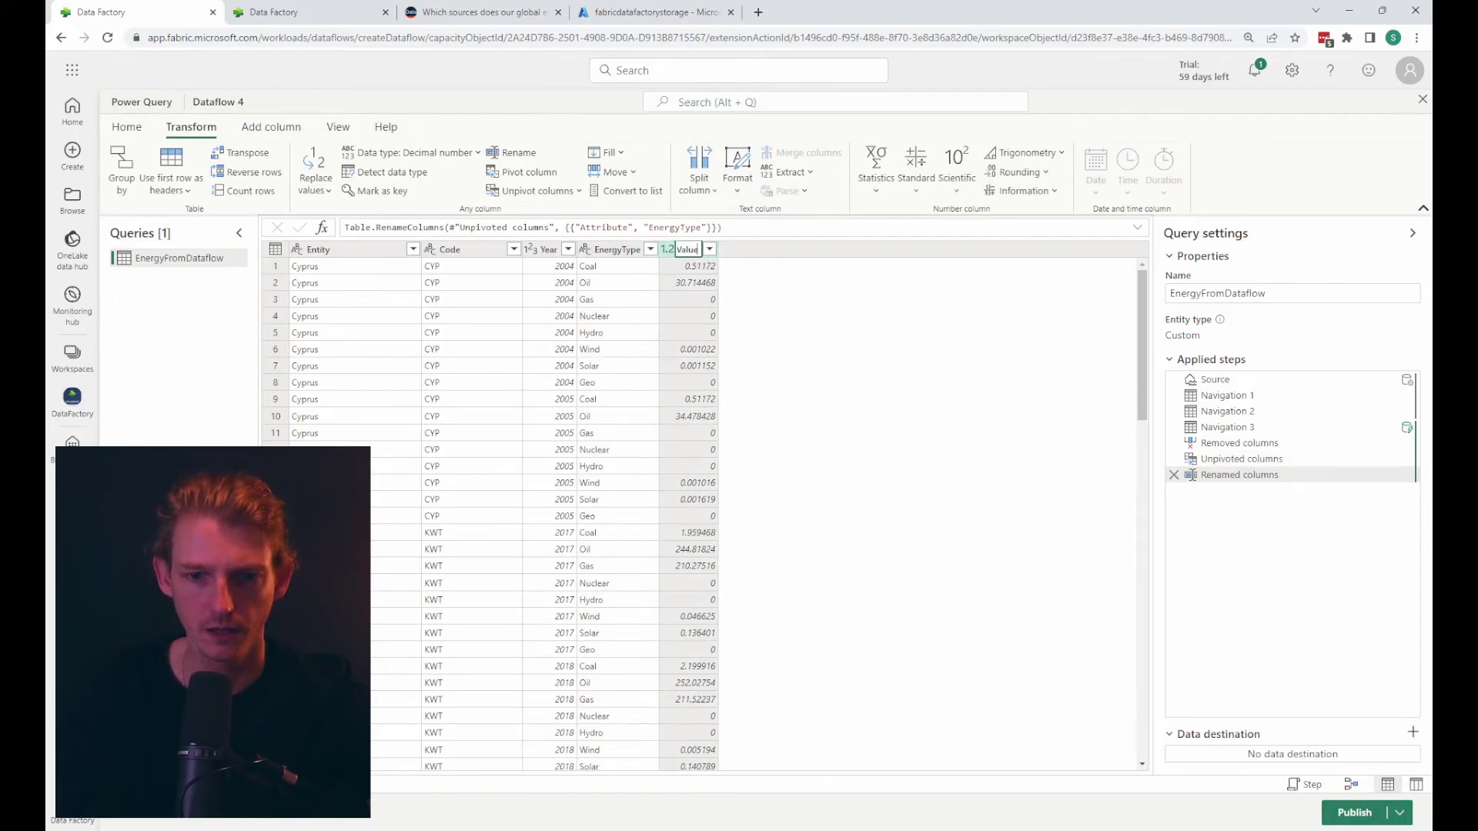
key("Return")
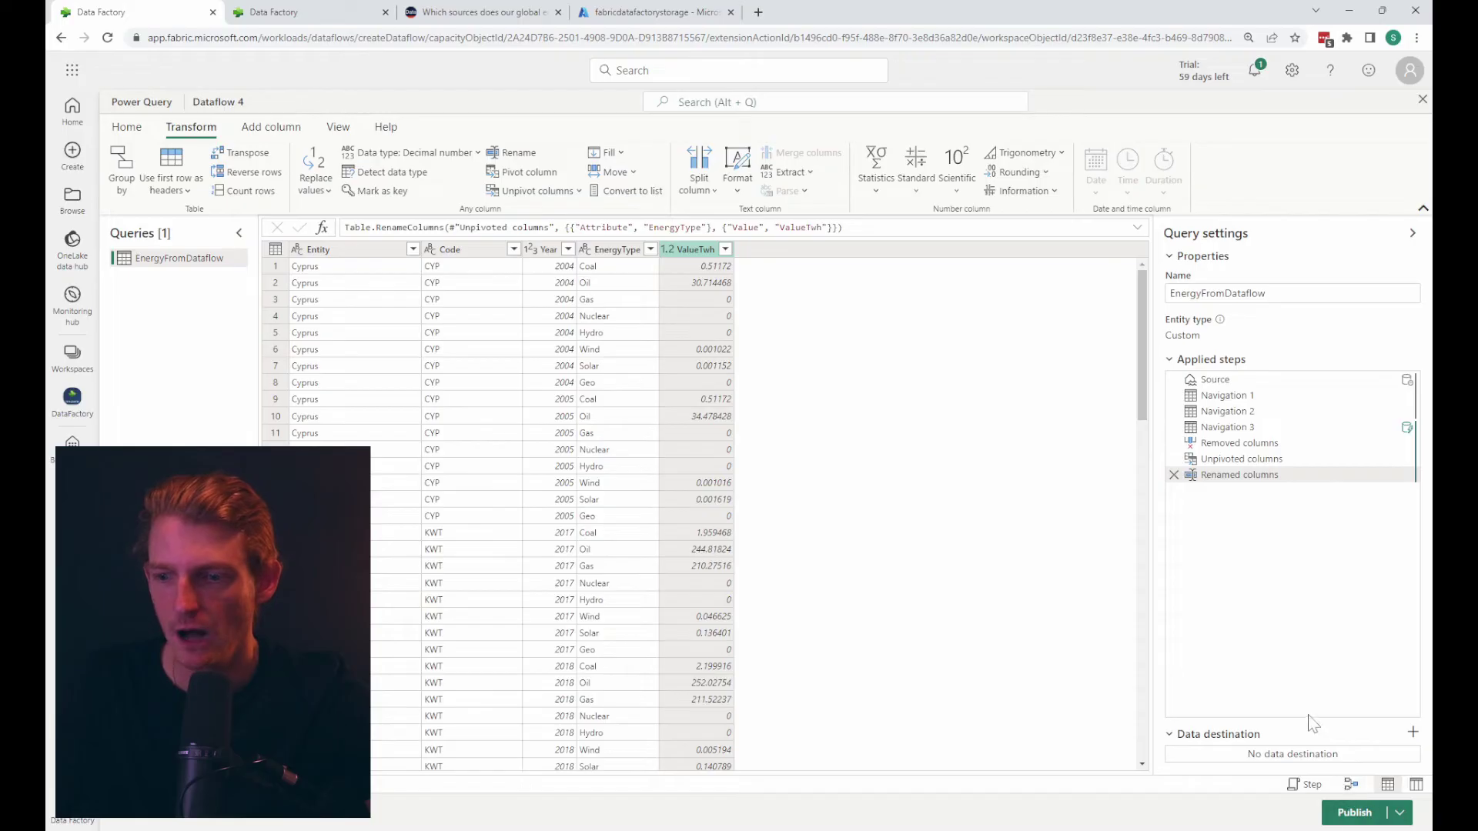
Send the query to a new TransformedEnergyFromDataflow table in DataFactory > SilverLakehouse, using Replace.
left_click(1413, 735)
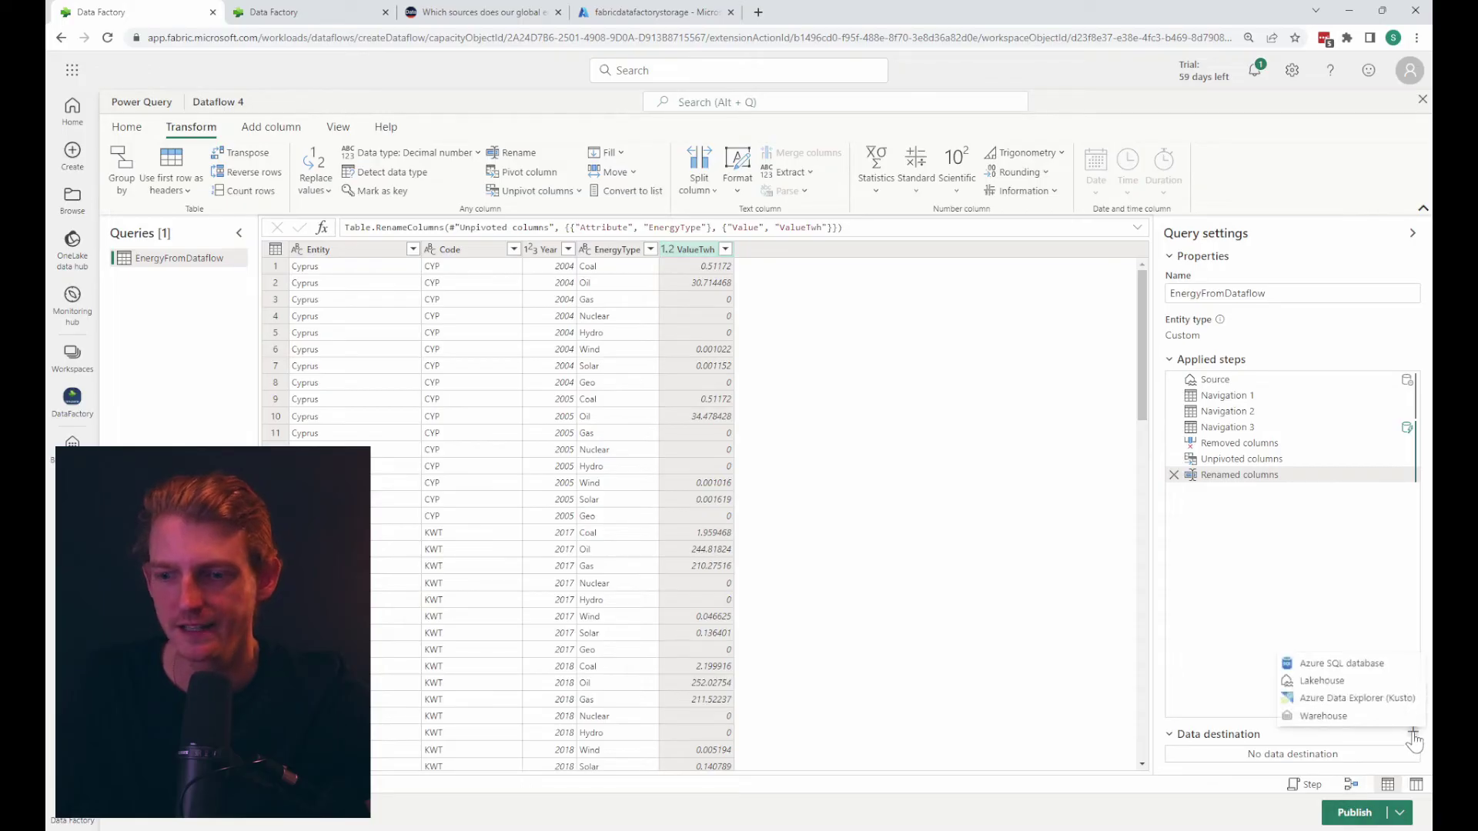
left_click(1353, 685)
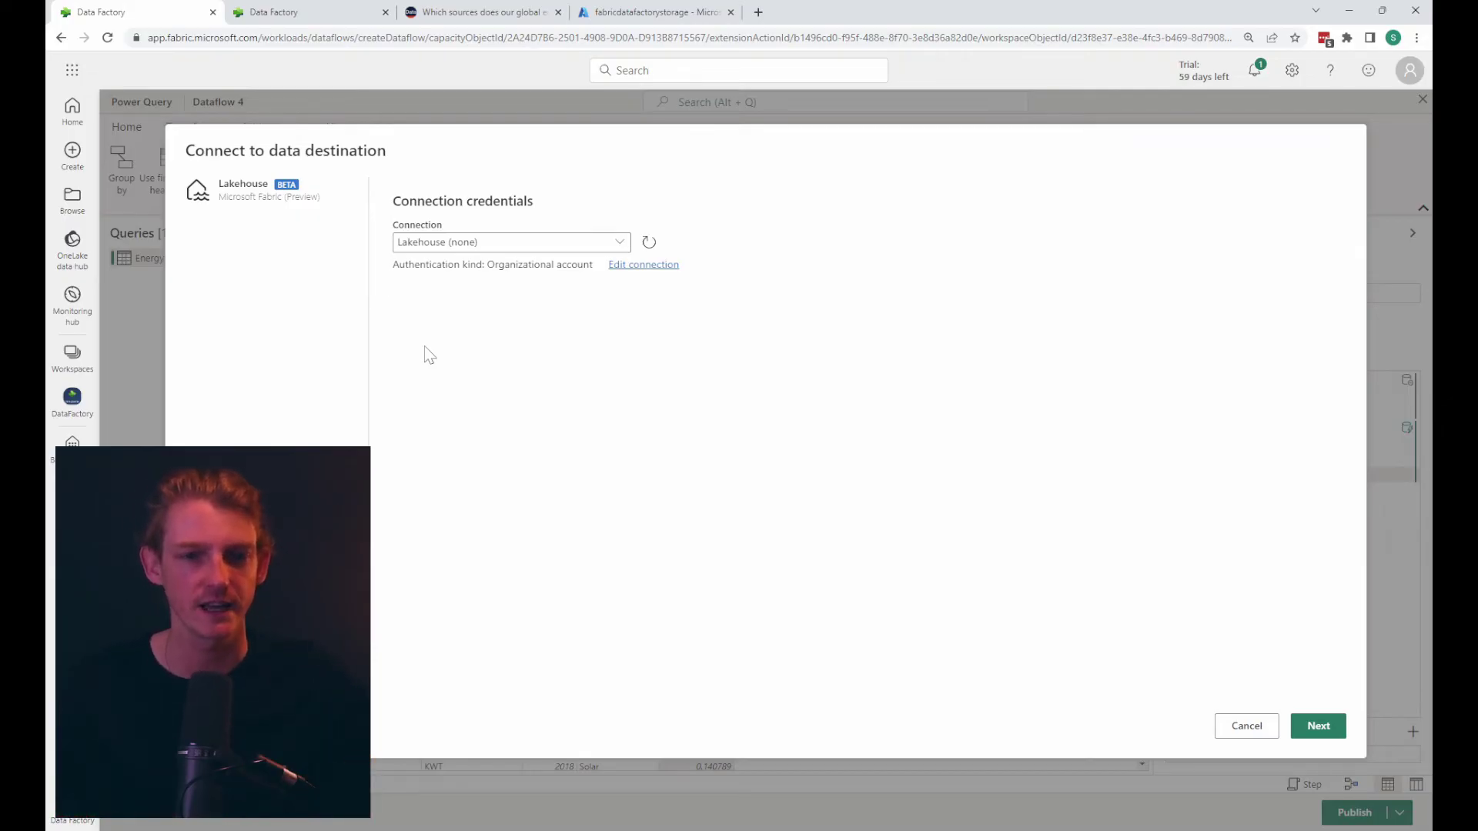
left_click(1333, 727)
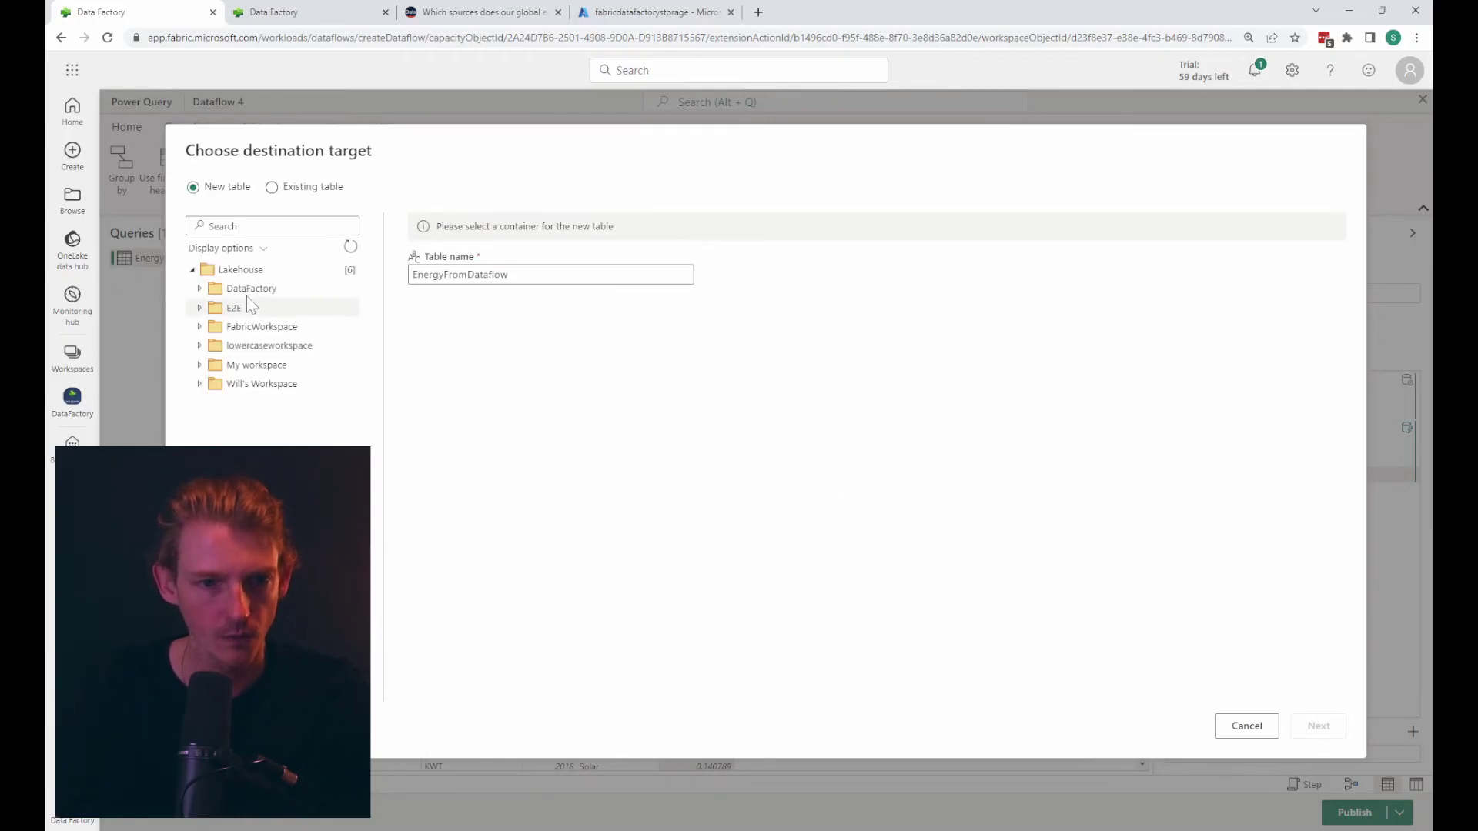
left_click(201, 291)
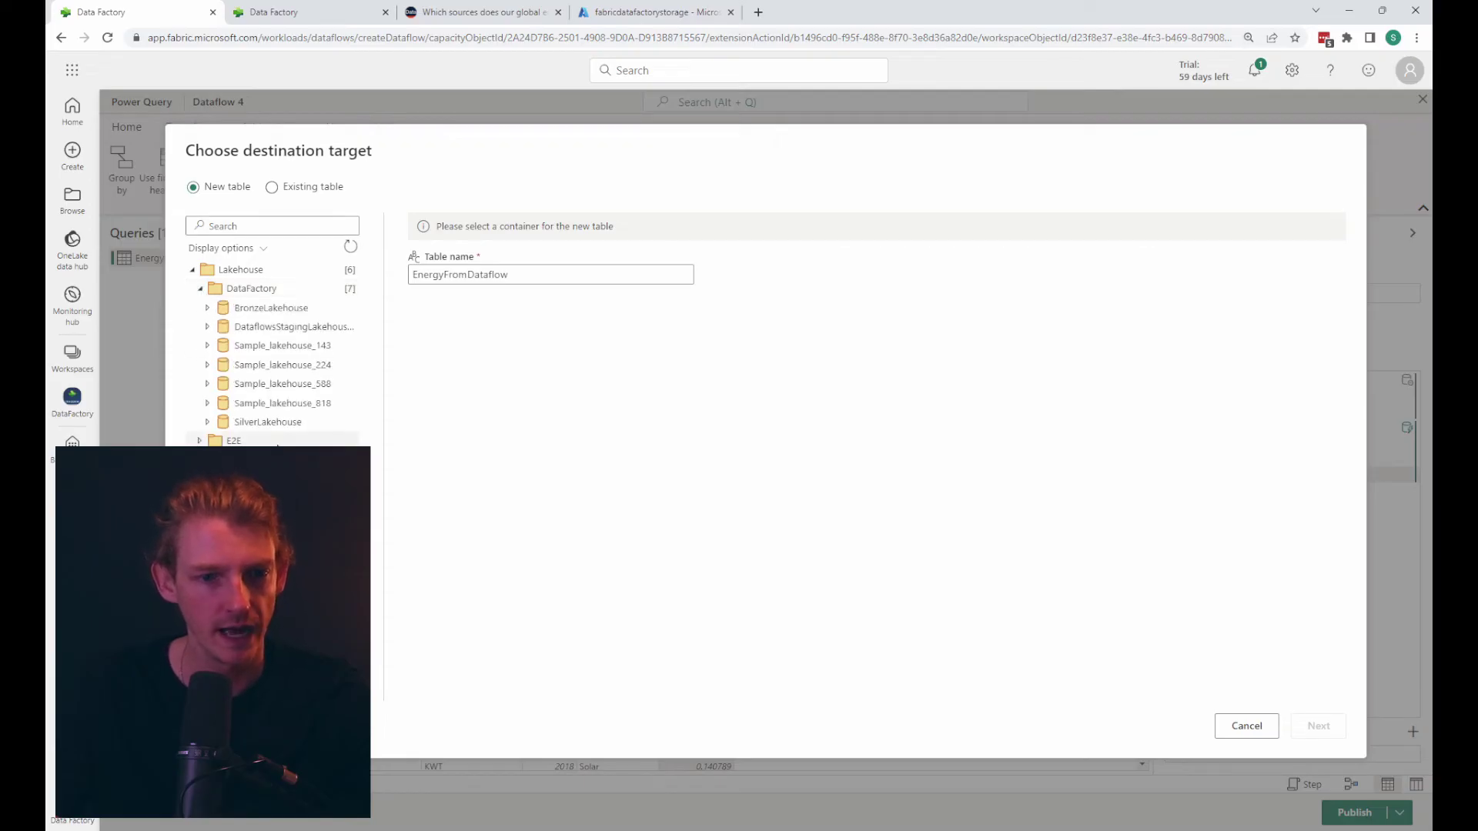
left_click(267, 424)
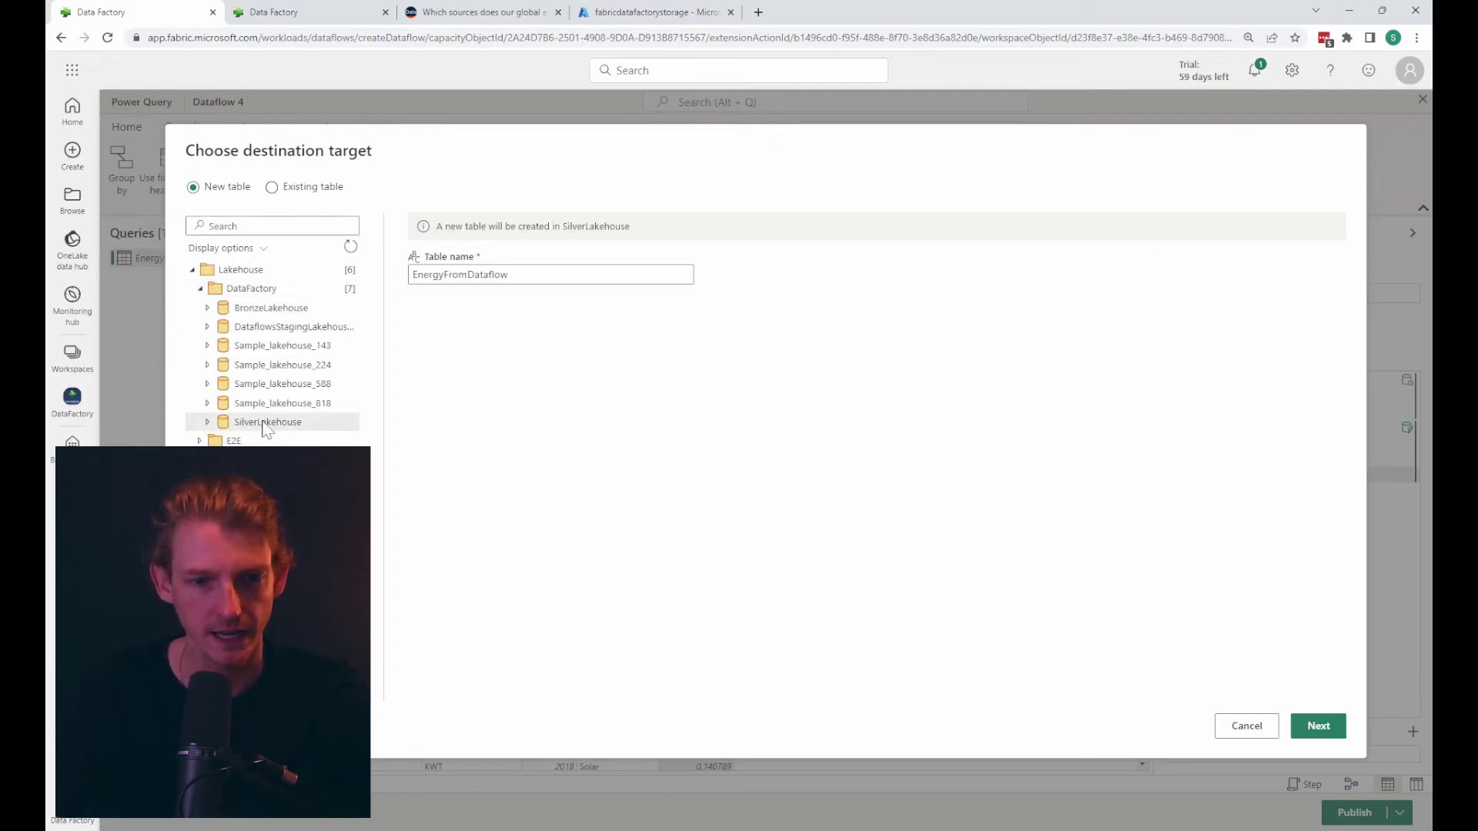
left_click(508, 275)
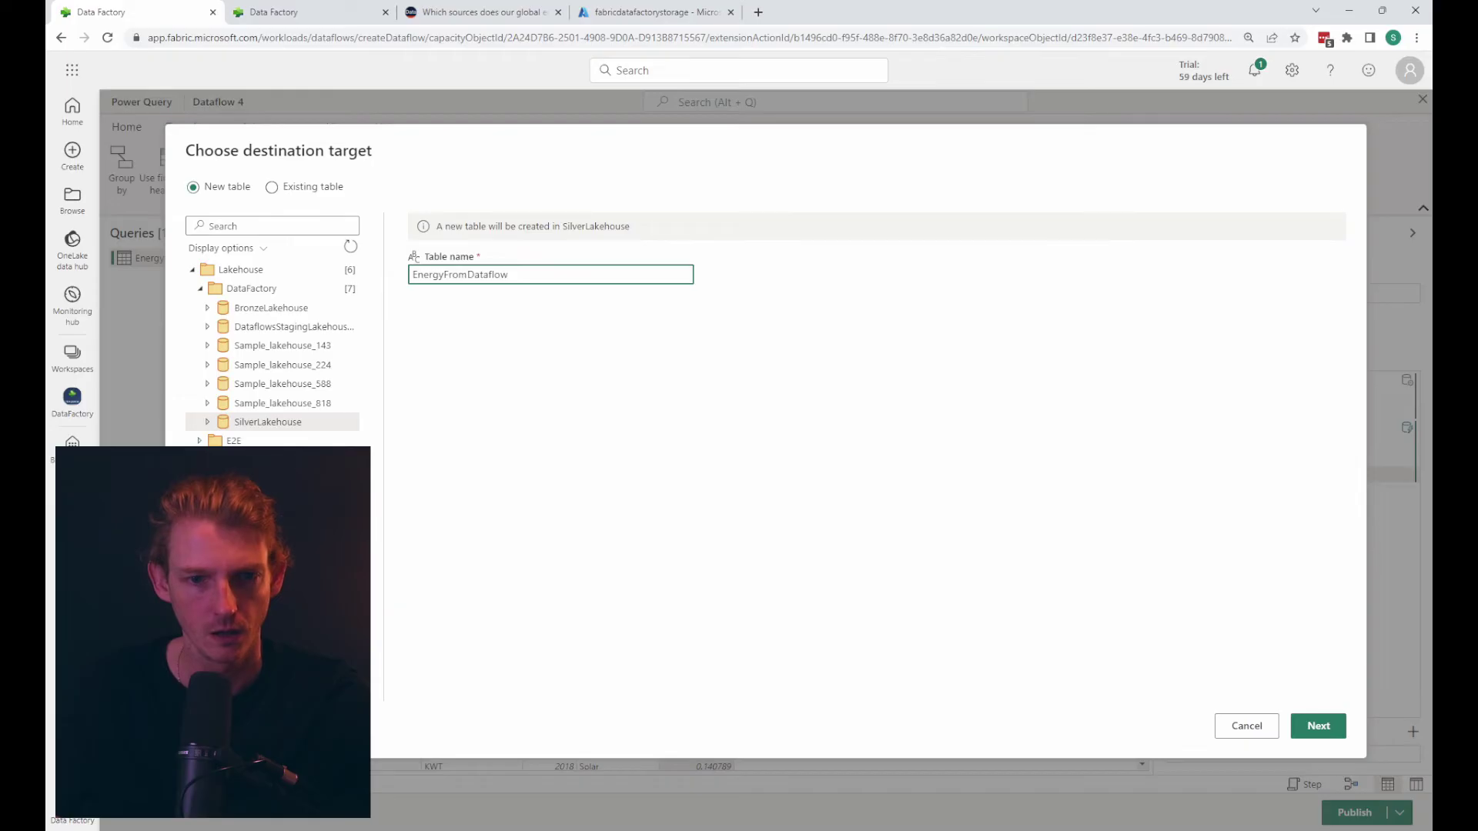
type("Transformed")
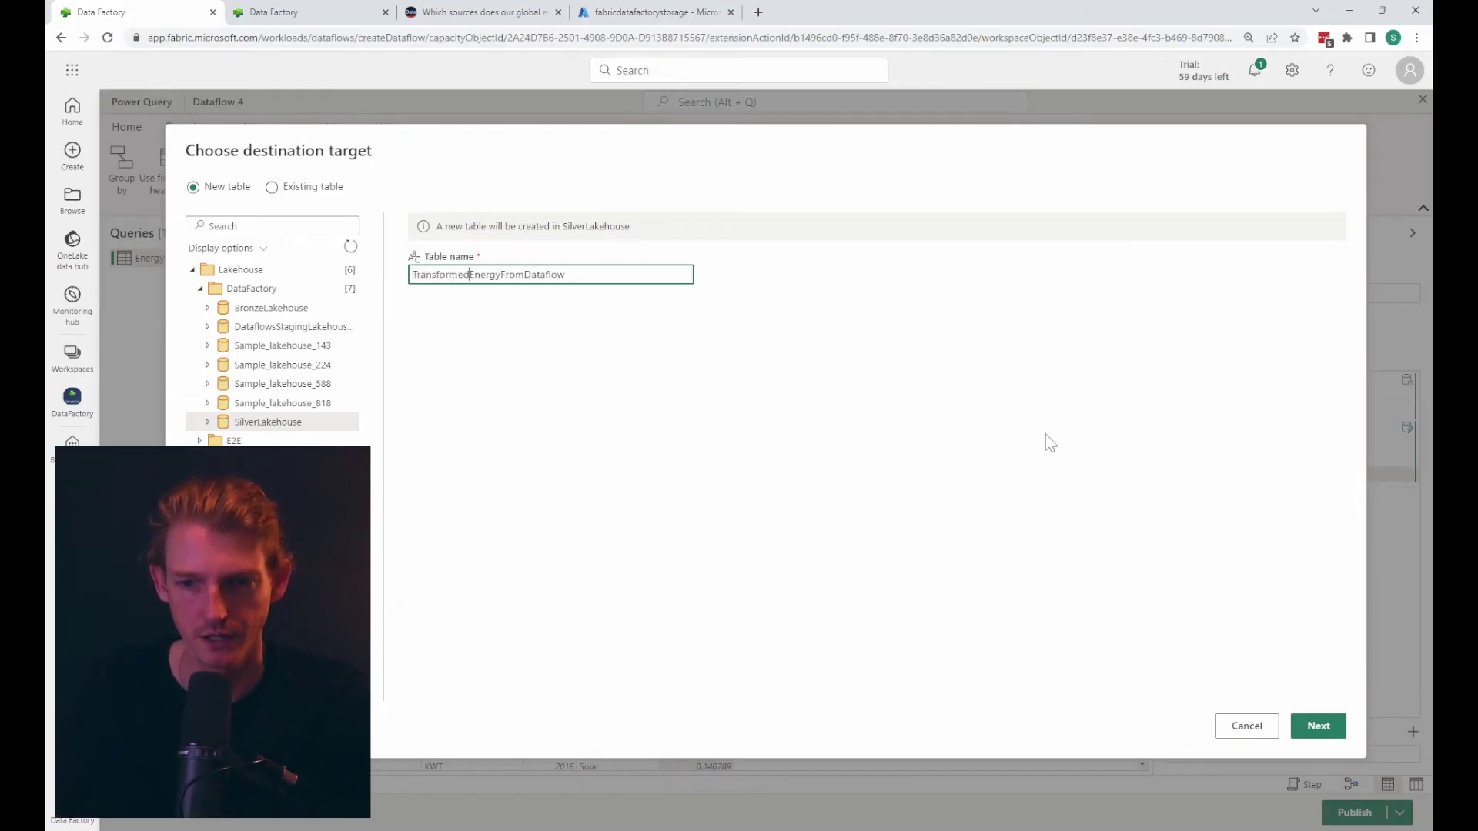
left_click(1318, 727)
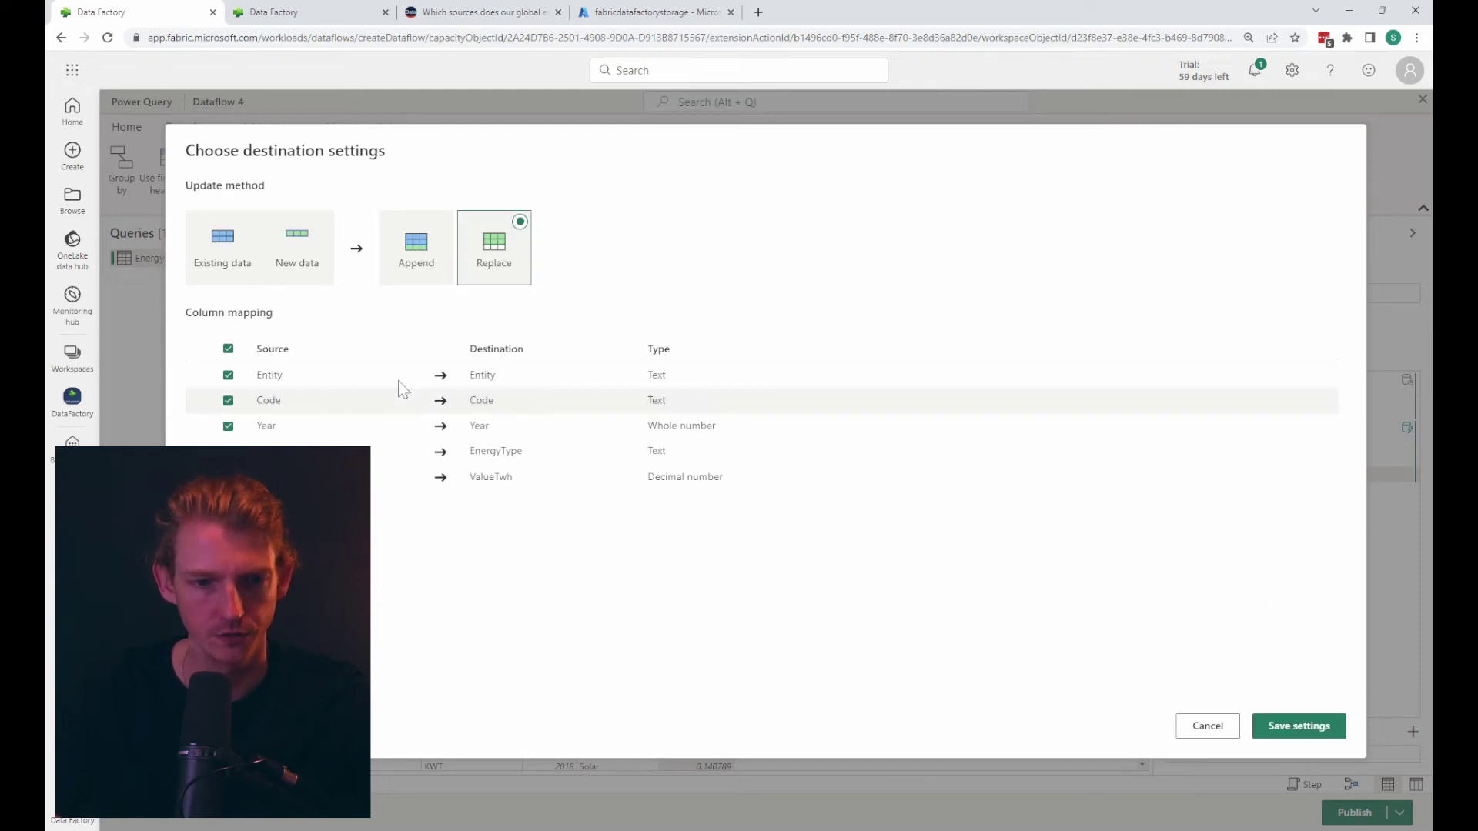
left_click(1301, 726)
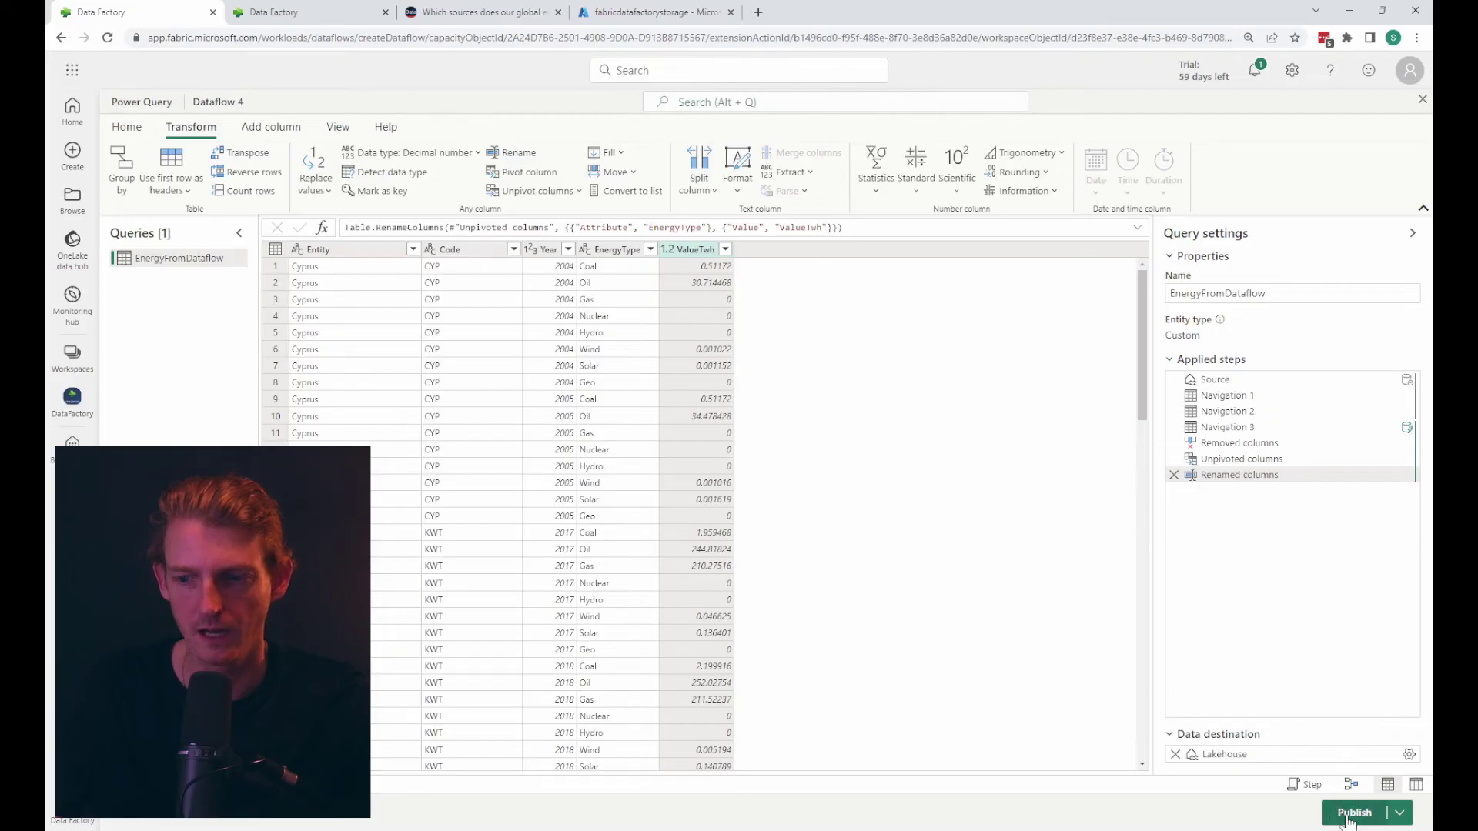
Publish the dataflow and switch SilverLakehouse to its SQL endpoint view.
left_click(1356, 818)
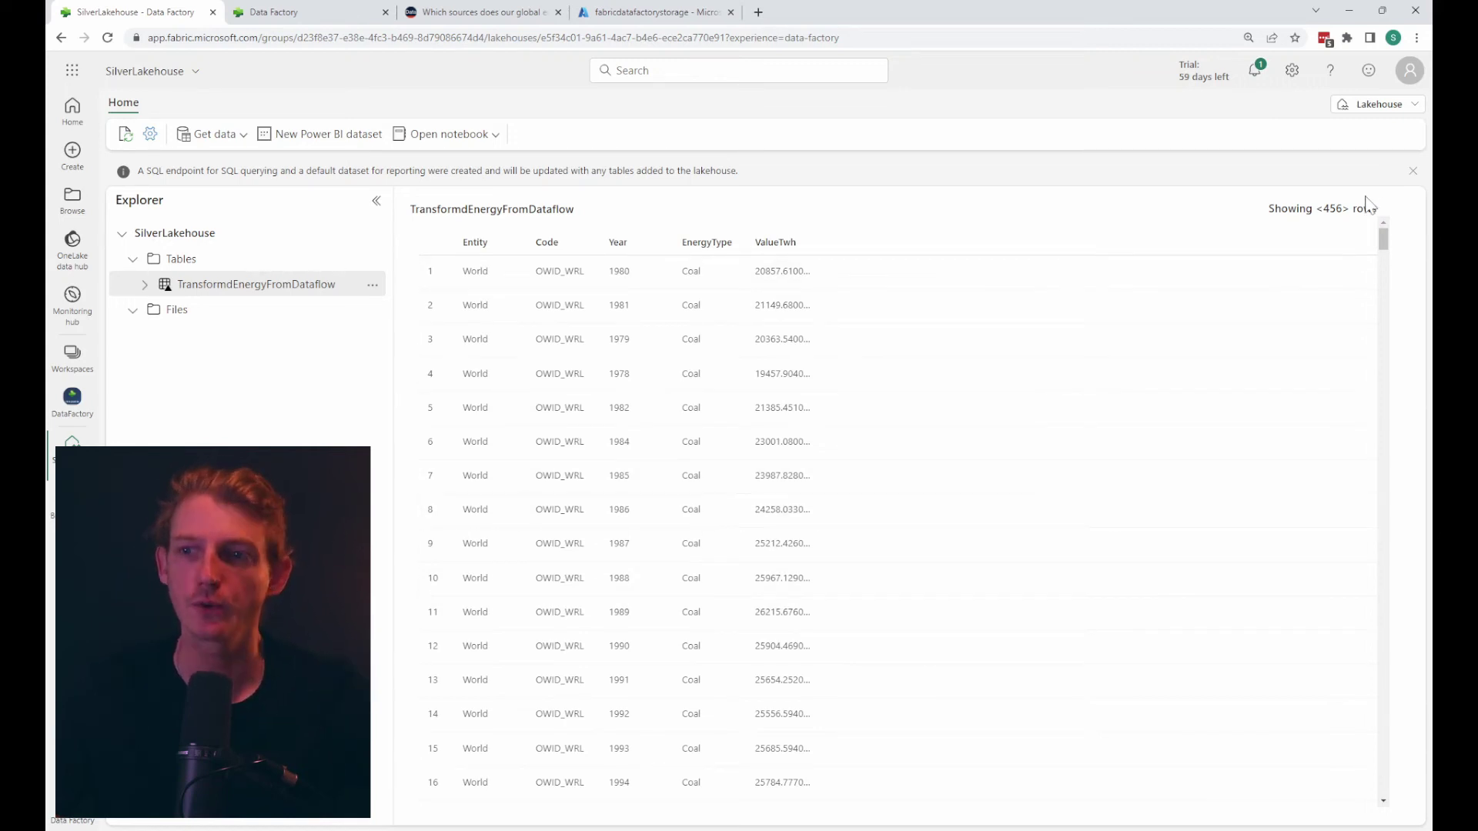
left_click(1390, 108)
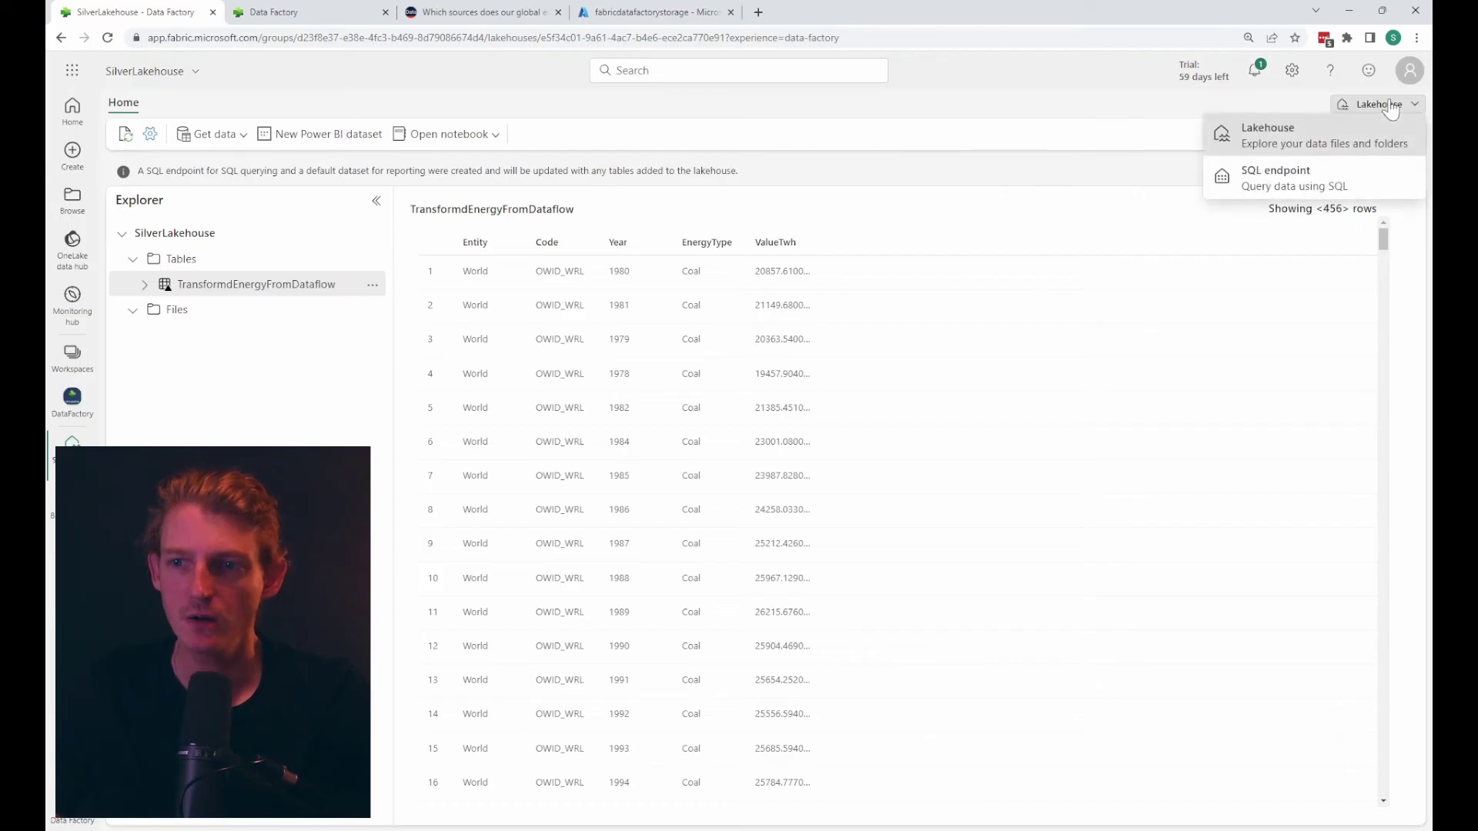
left_click(1309, 188)
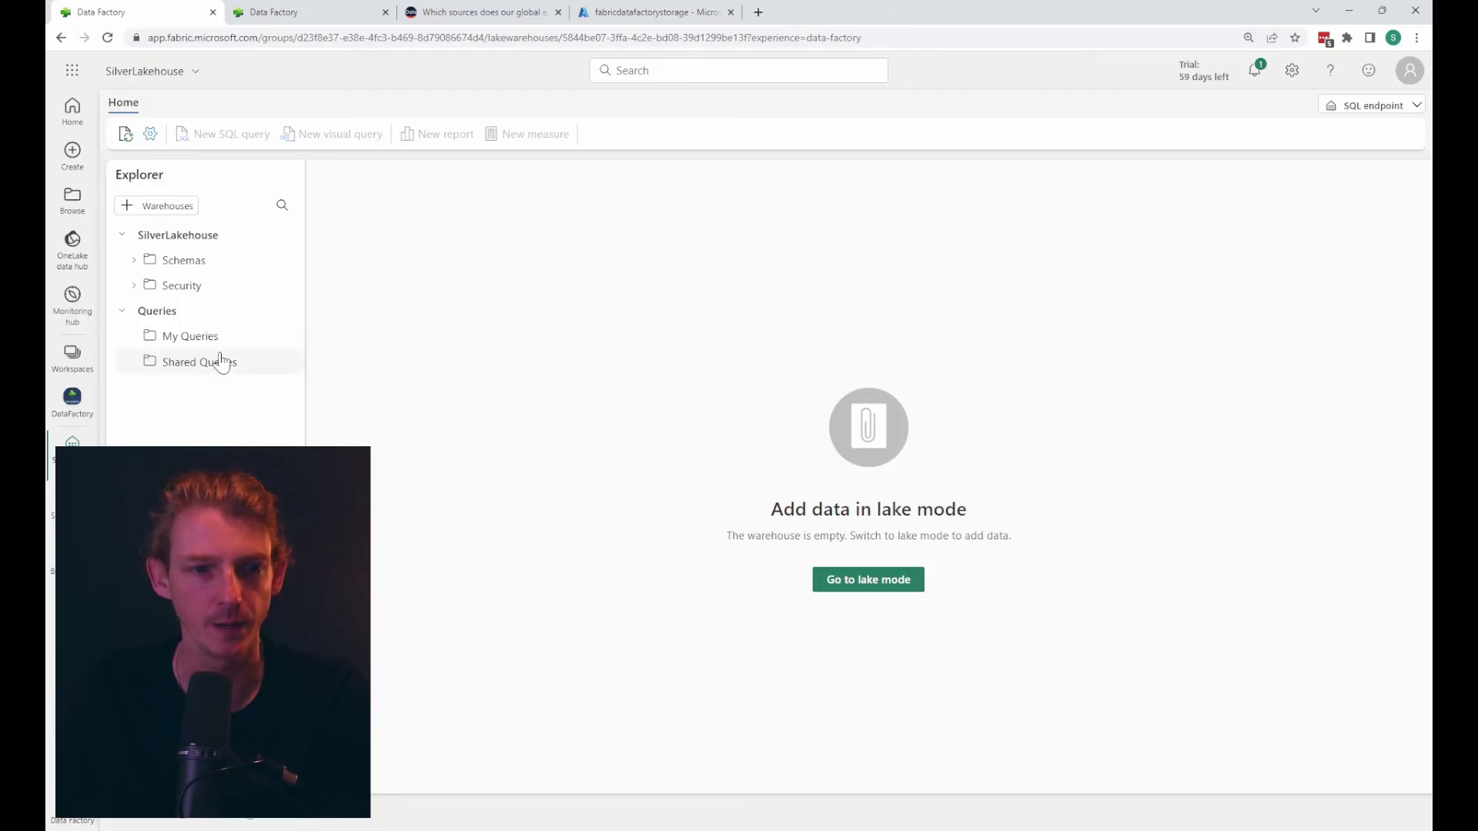
Preview the 456-row TransformedEnergyFromDataflow table under Schemas > dbo > Tables and start a new report.
left_click(135, 261)
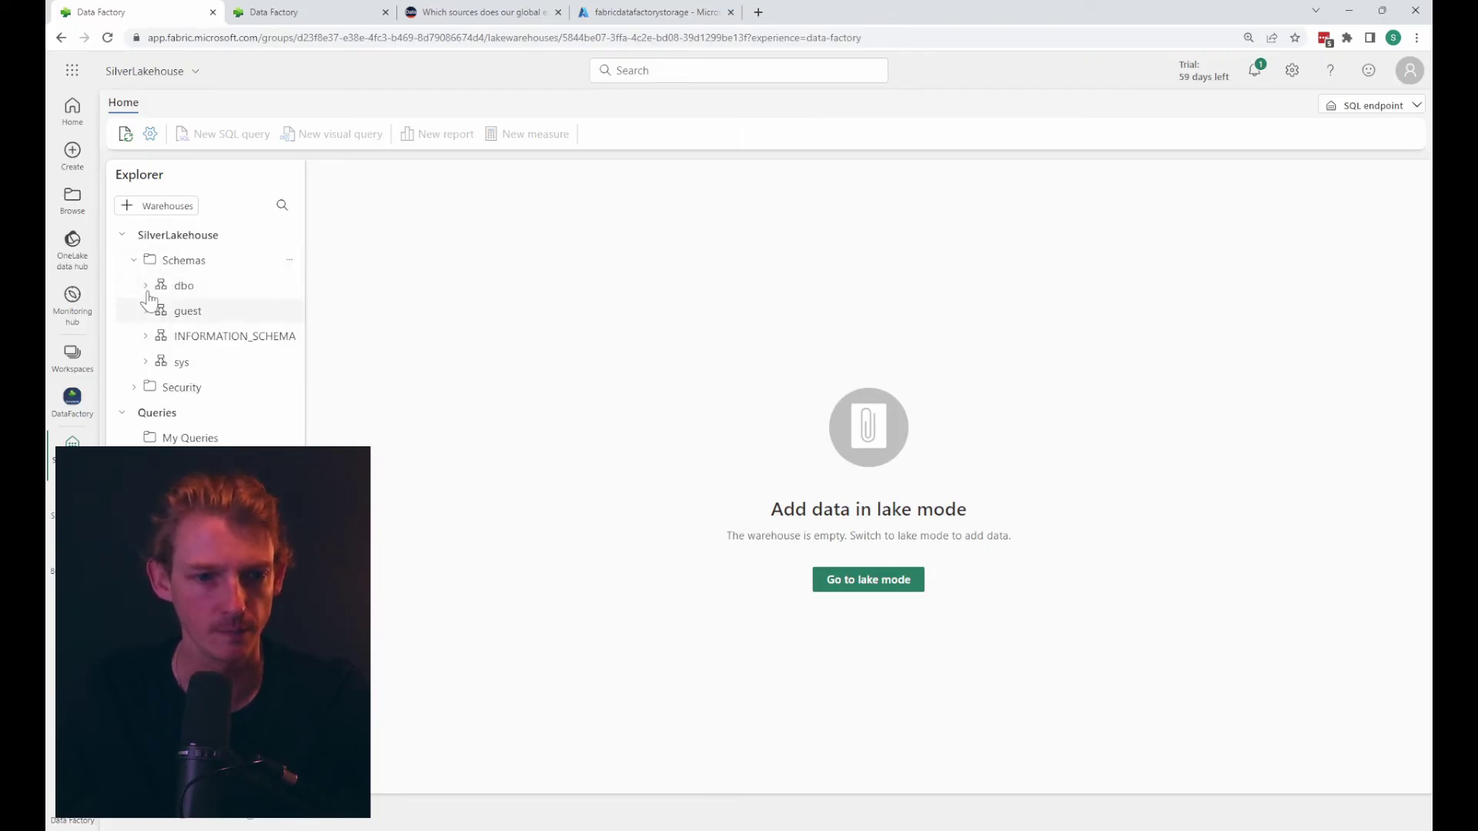
left_click(145, 285)
left_click(161, 362)
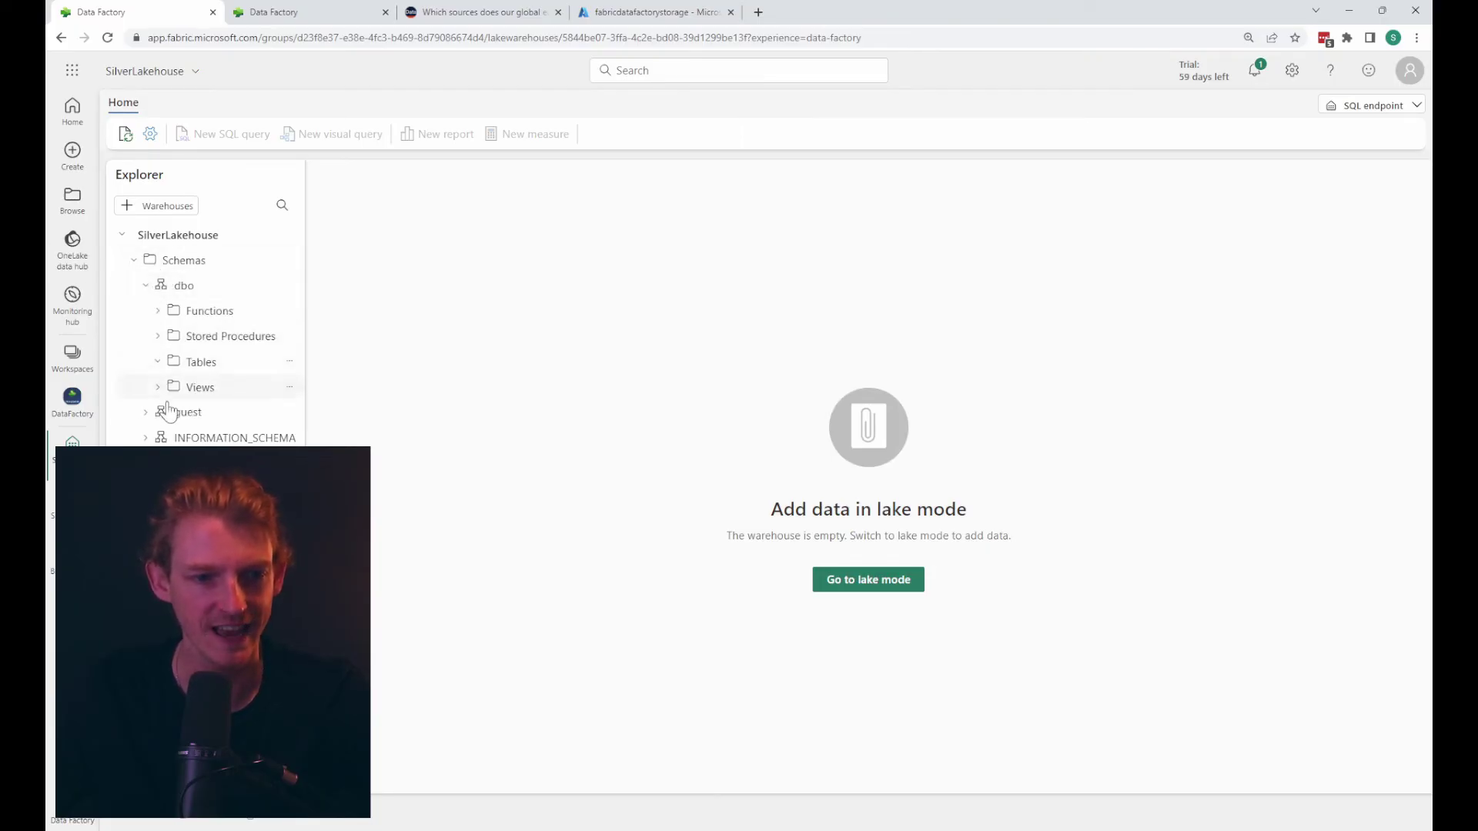
left_click(188, 387)
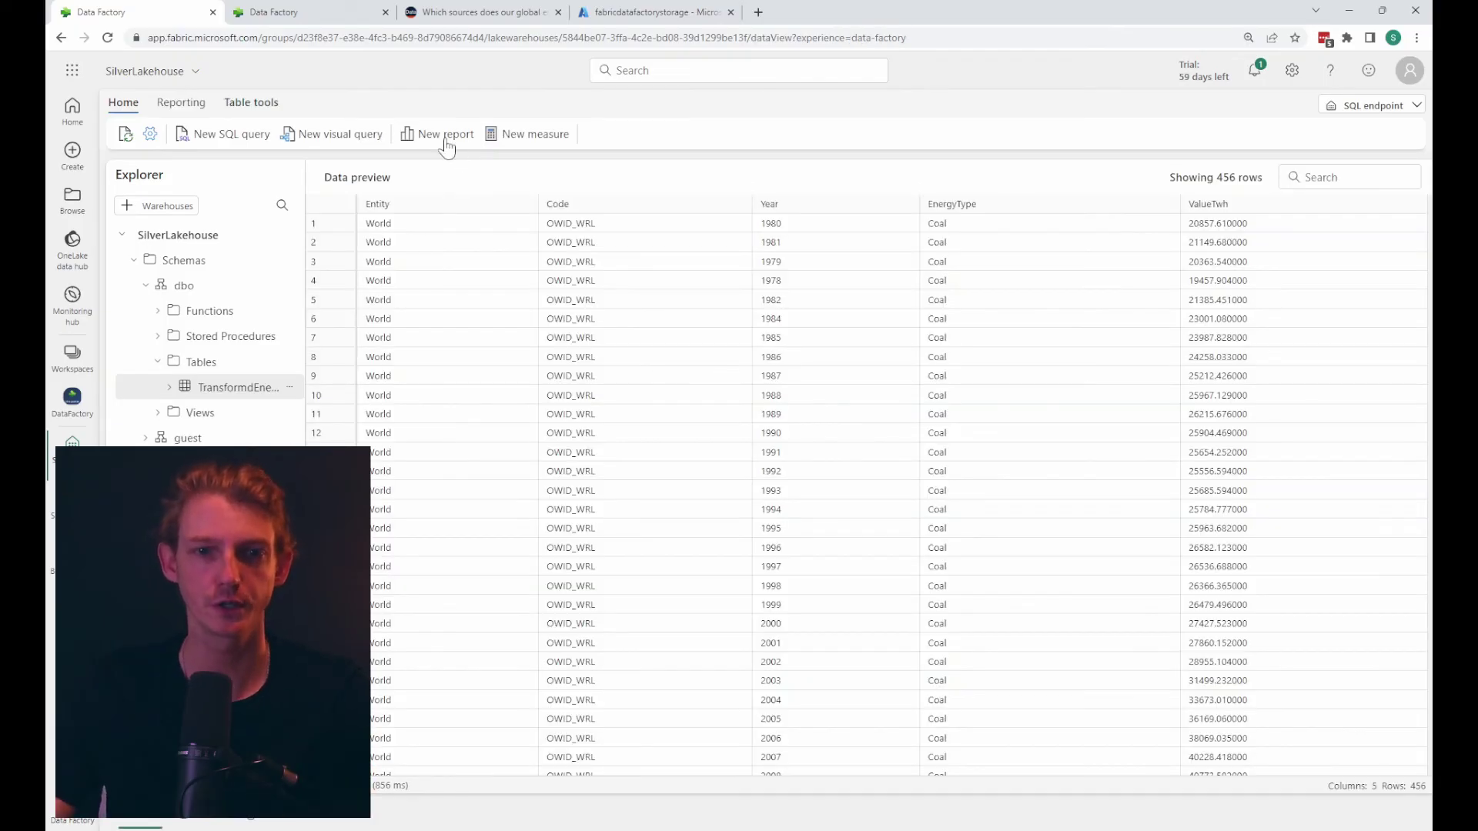
left_click(442, 136)
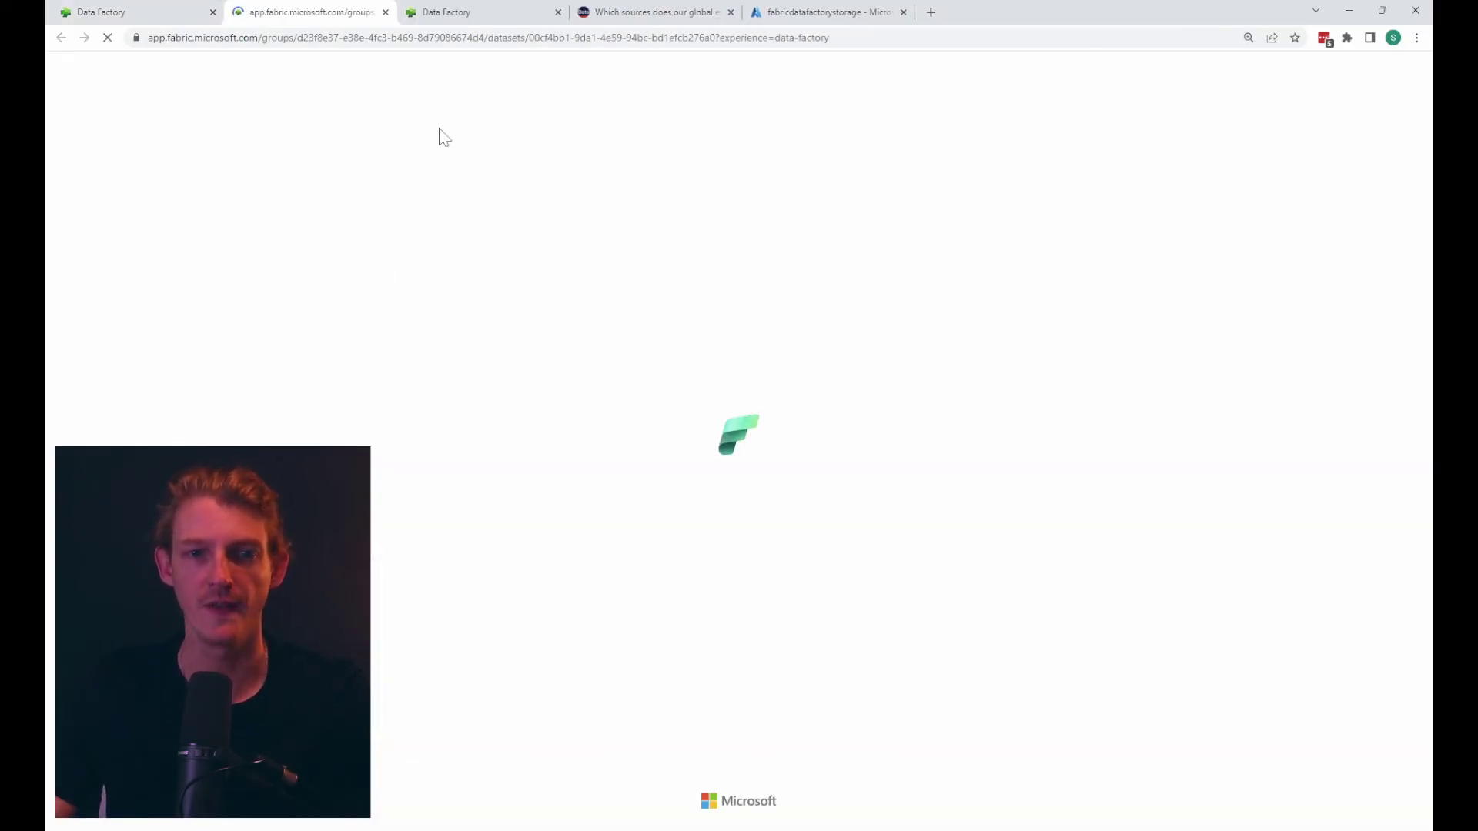
Add the energy table's Entity field to the report canvas as a visual.
left_click(681, 12)
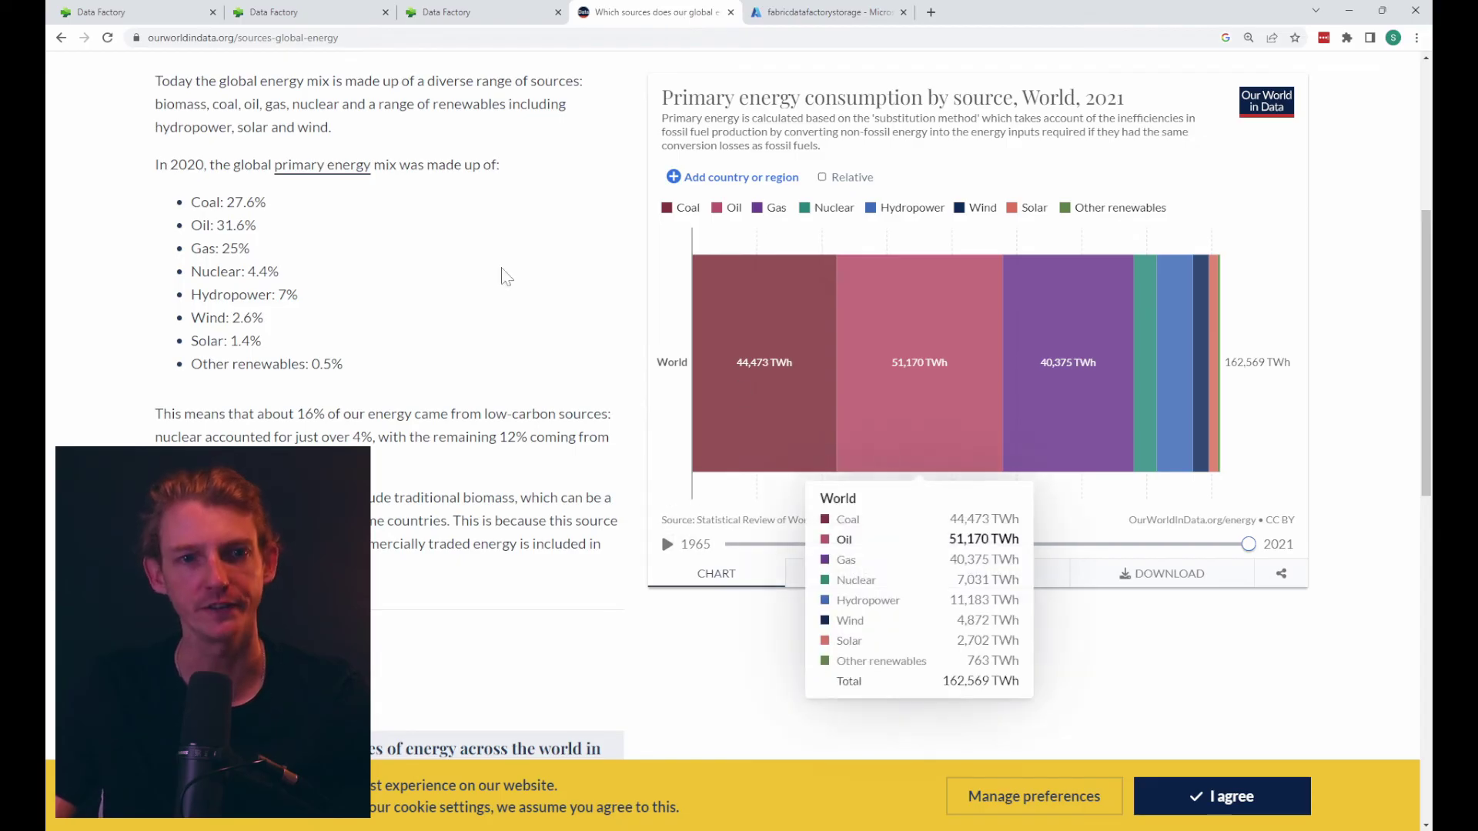
left_click(351, 21)
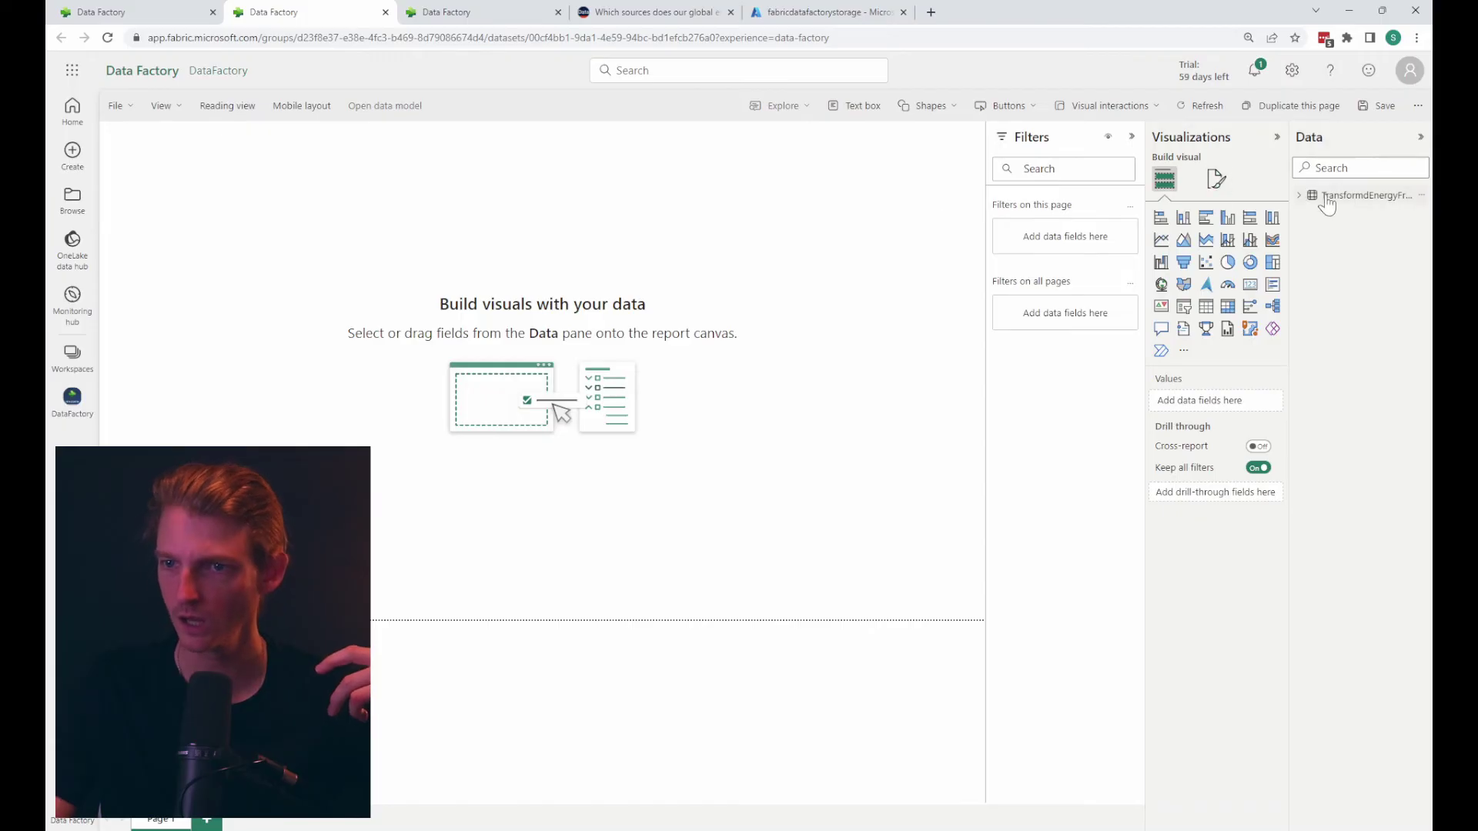
left_click(1301, 197)
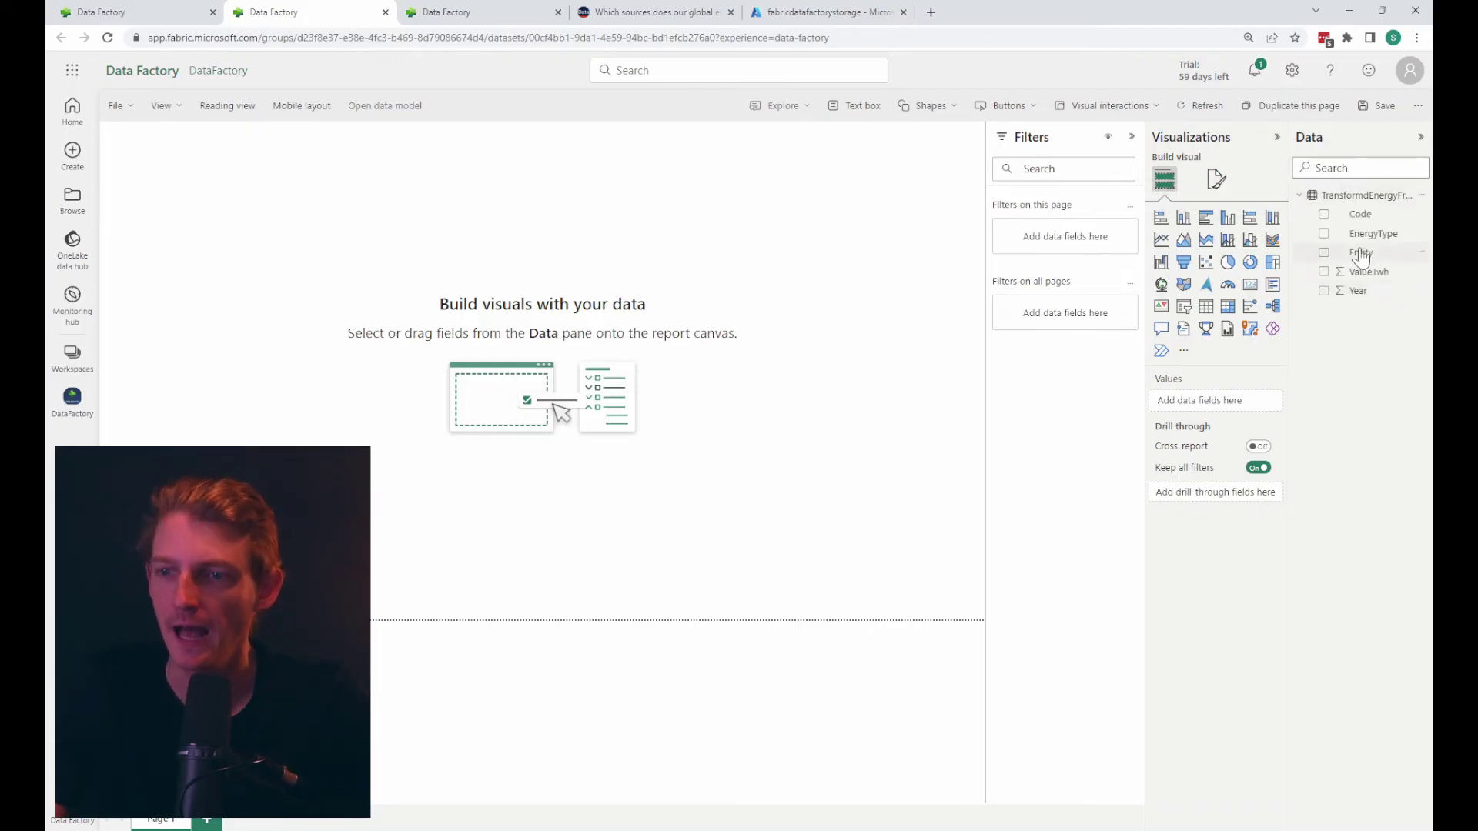
left_click_drag(1361, 257, 465, 329)
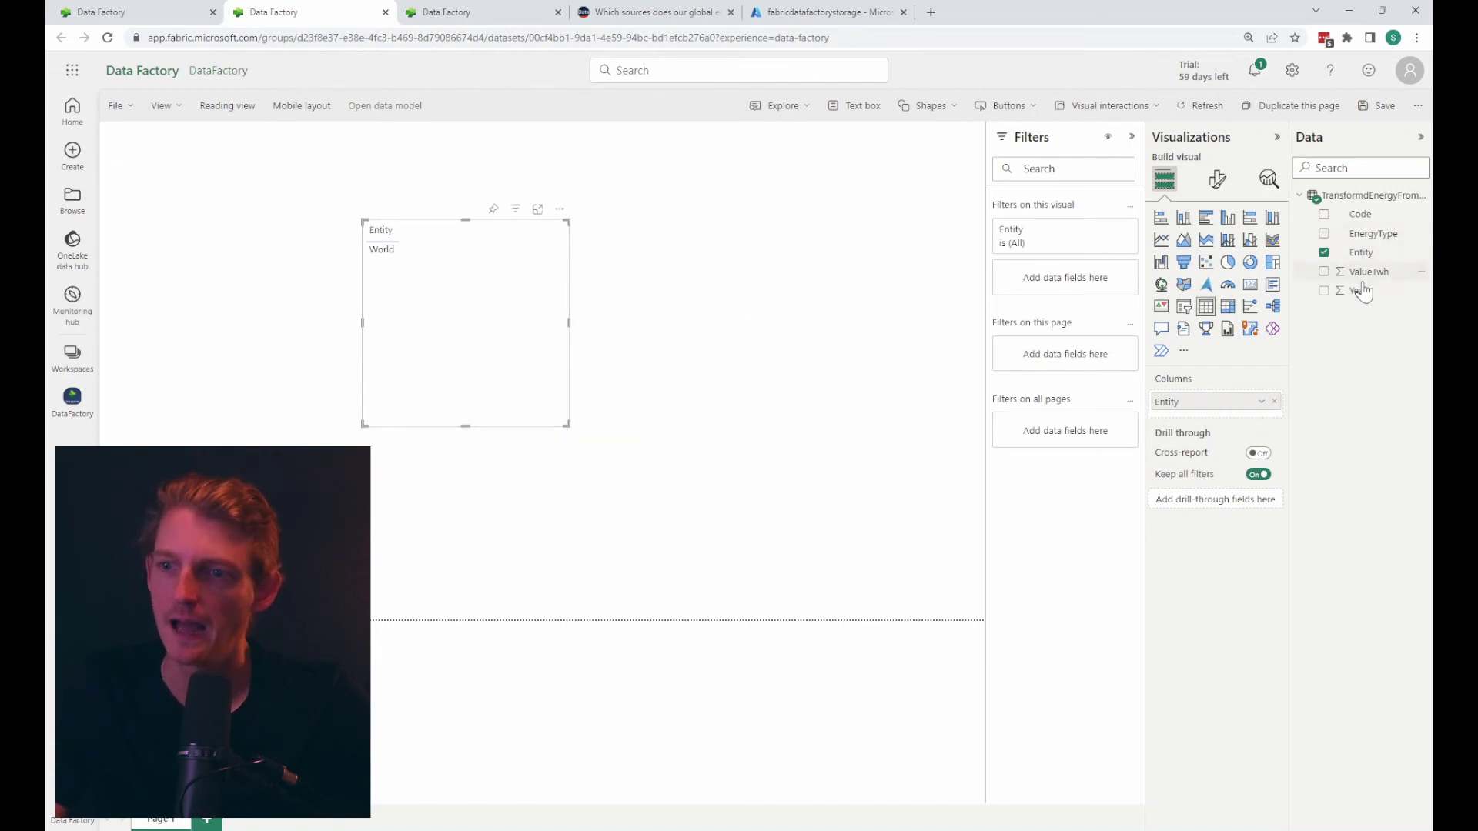
Make it a stacked bar chart with summed ValueTwh on the X-axis and EnergyType as legend.
left_click_drag(1367, 276, 1155, 223)
left_click(1159, 218)
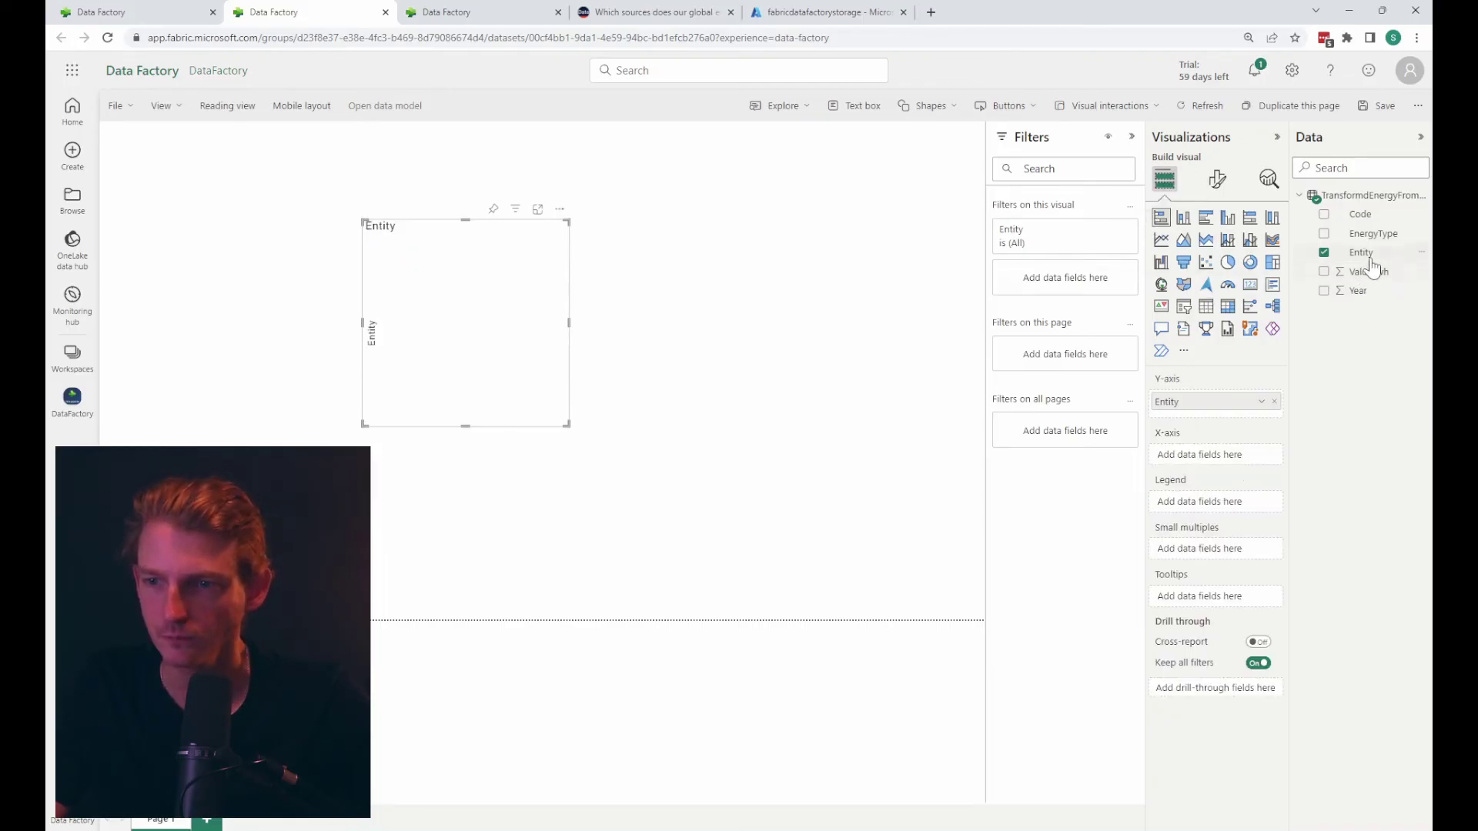
left_click_drag(1370, 280, 1229, 464)
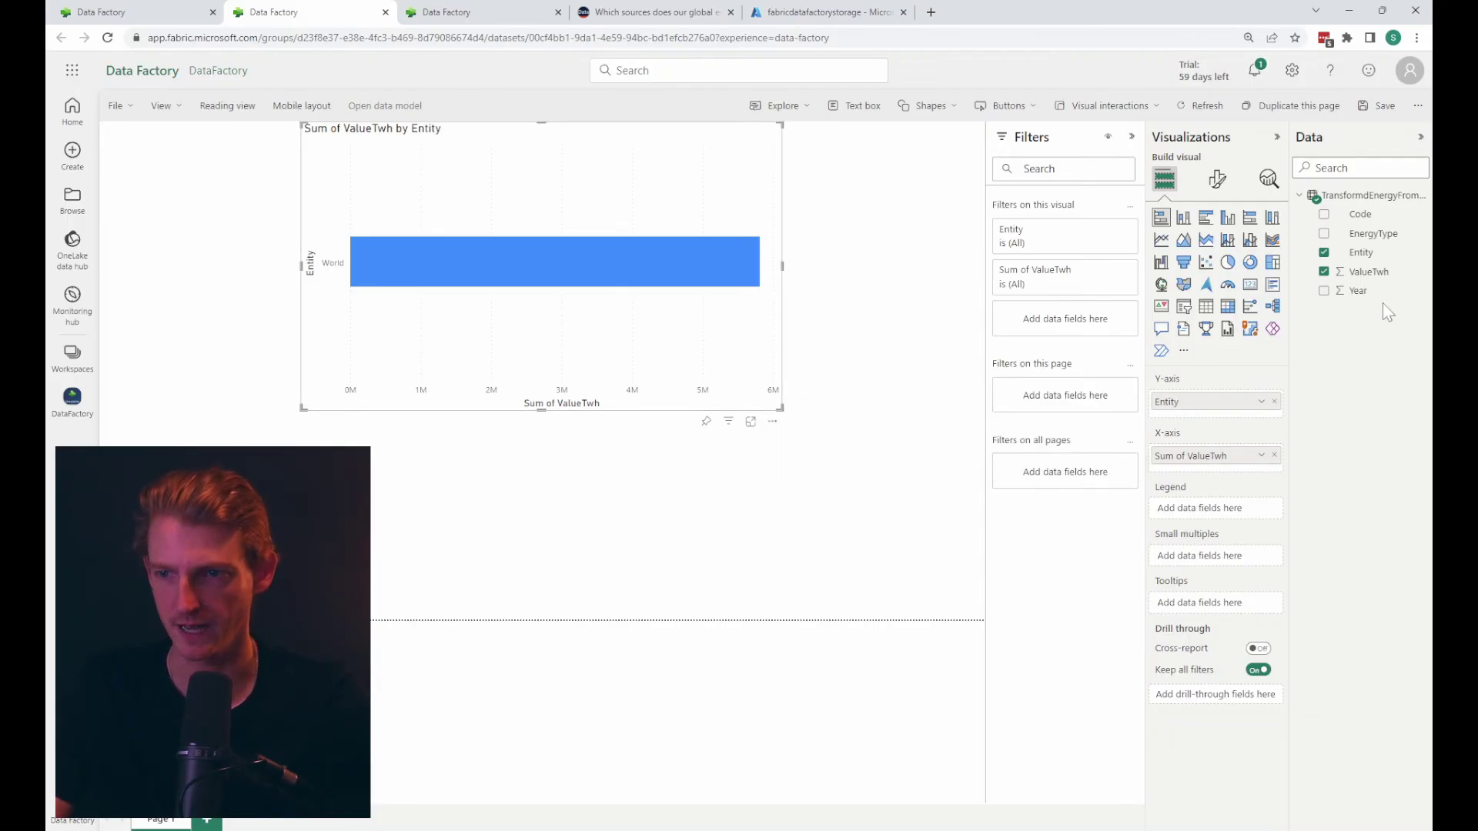
left_click_drag(1386, 241, 1236, 518)
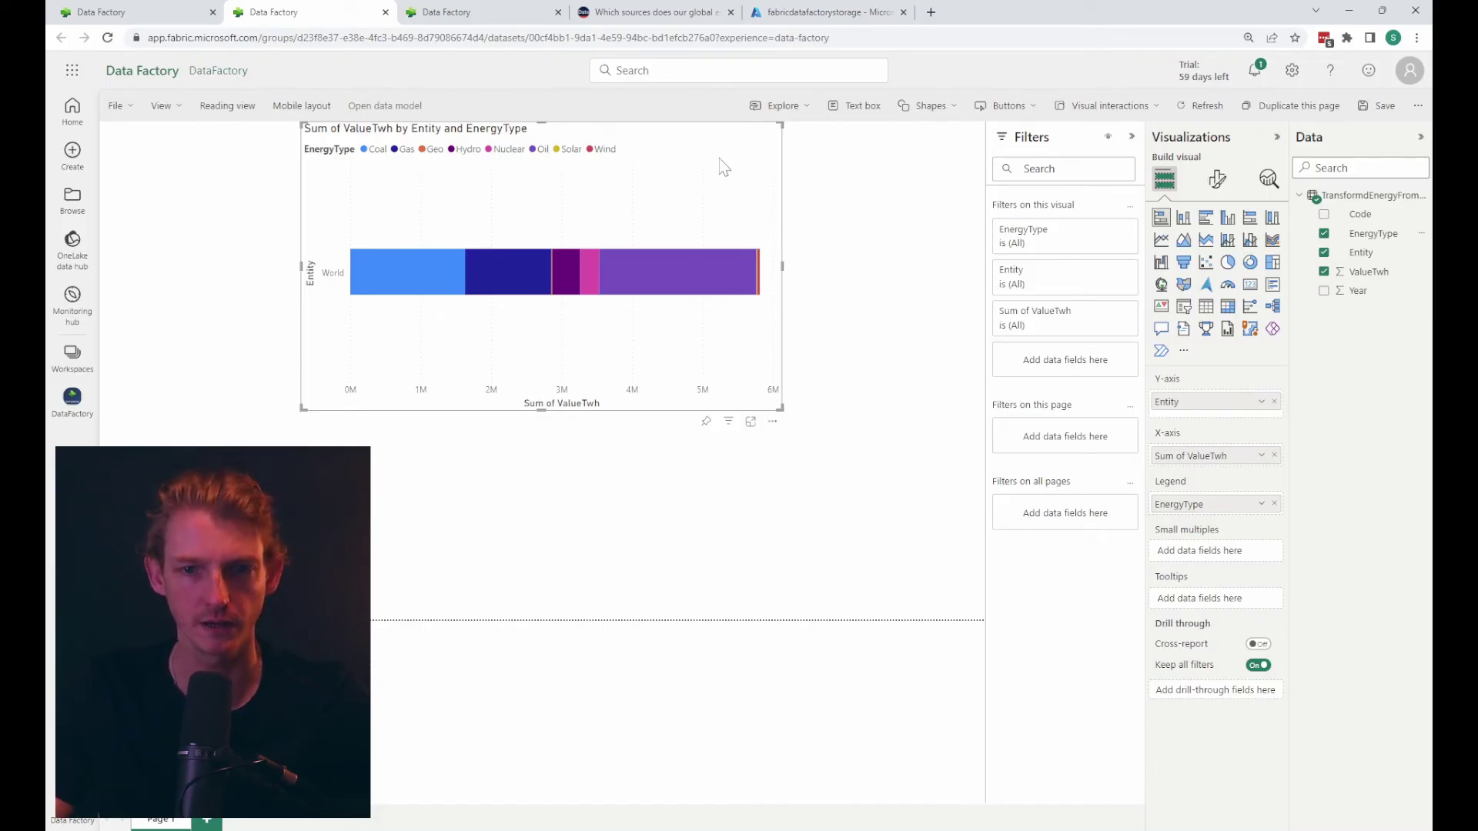
Nudge the bar chart down-left and compare it with the Our World in Data energy chart.
left_click_drag(745, 184, 733, 197)
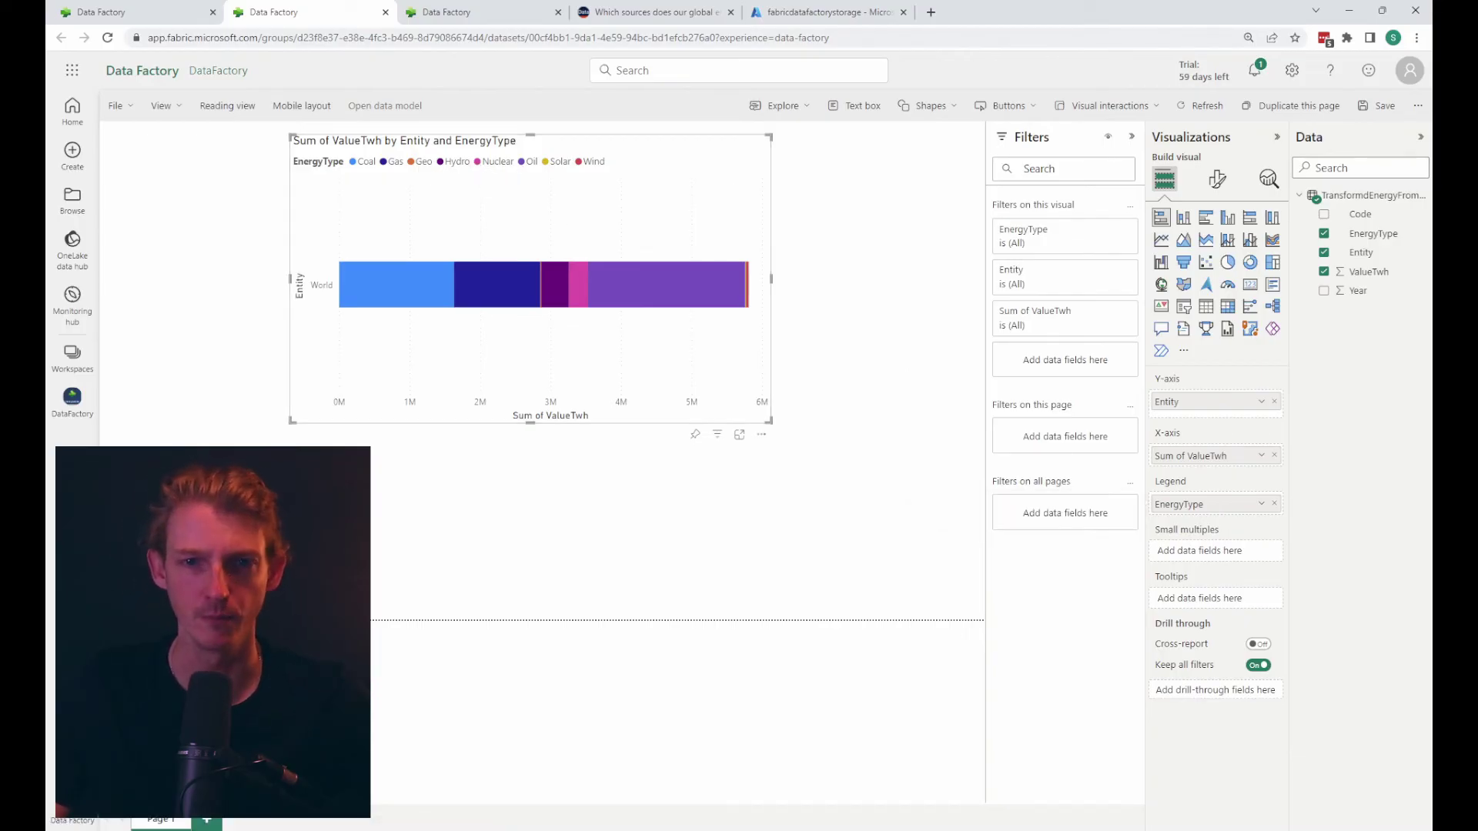
left_click(631, 19)
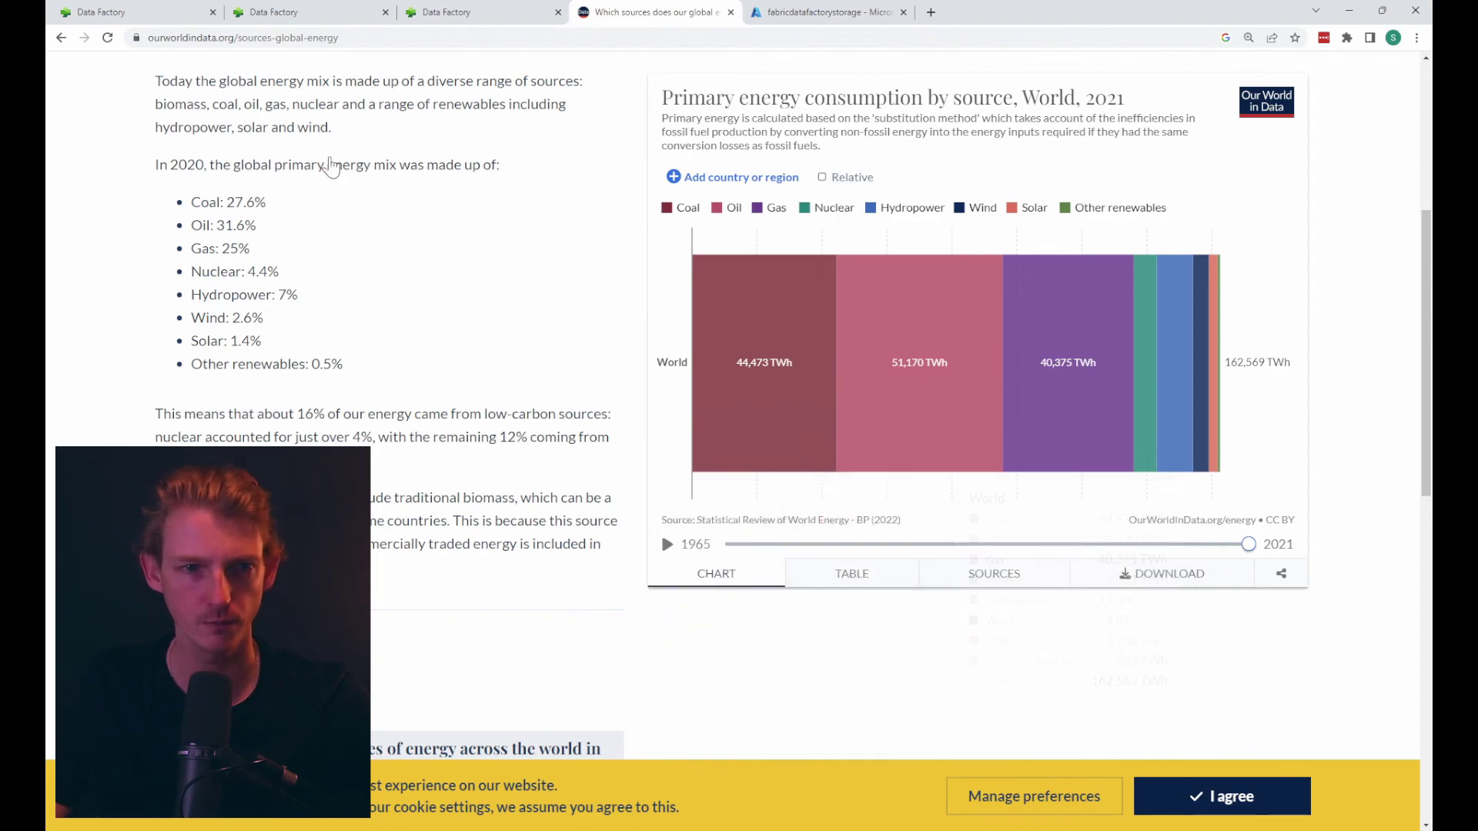
left_click(305, 16)
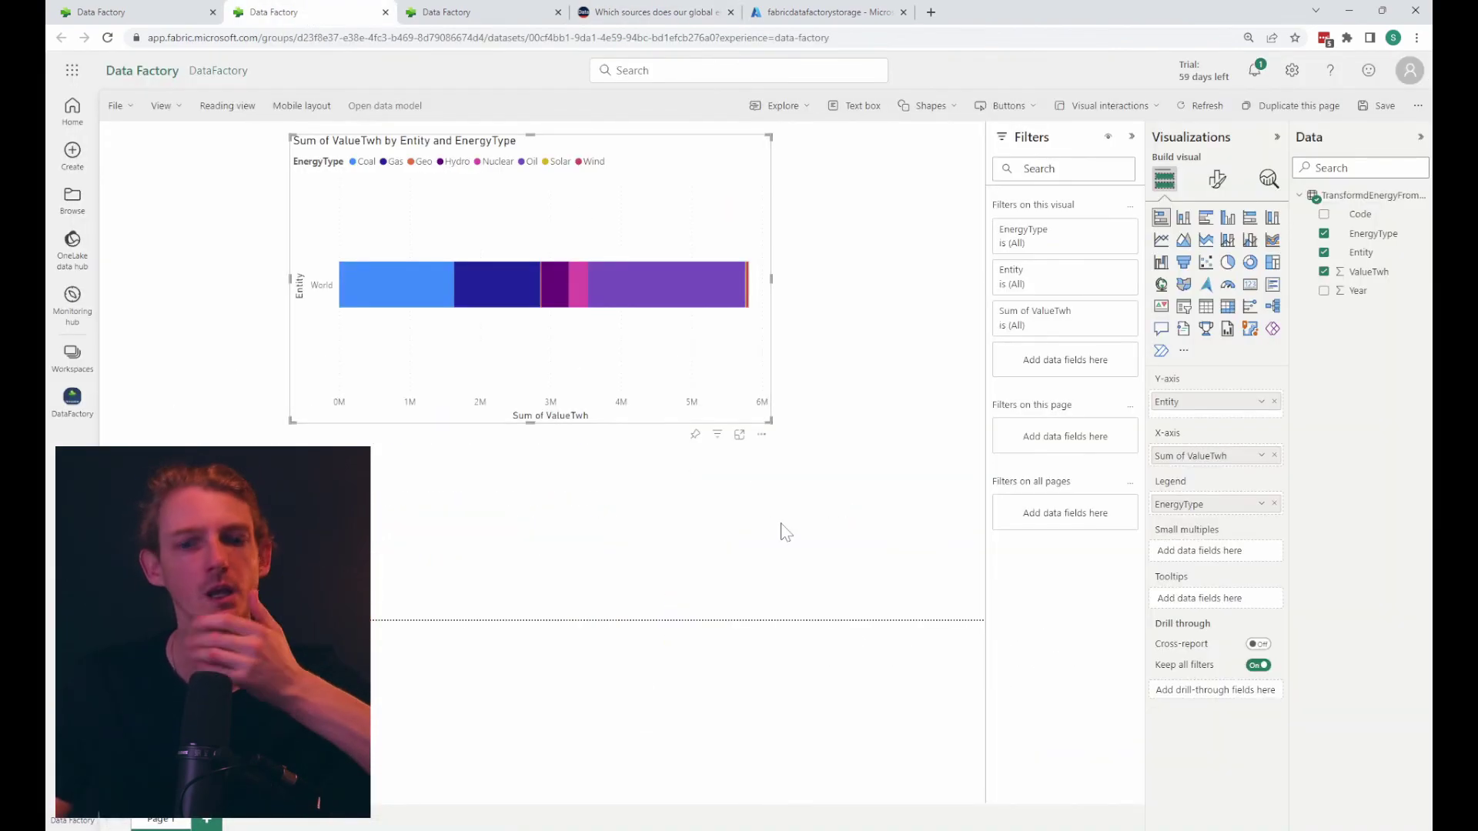
left_click(578, 12)
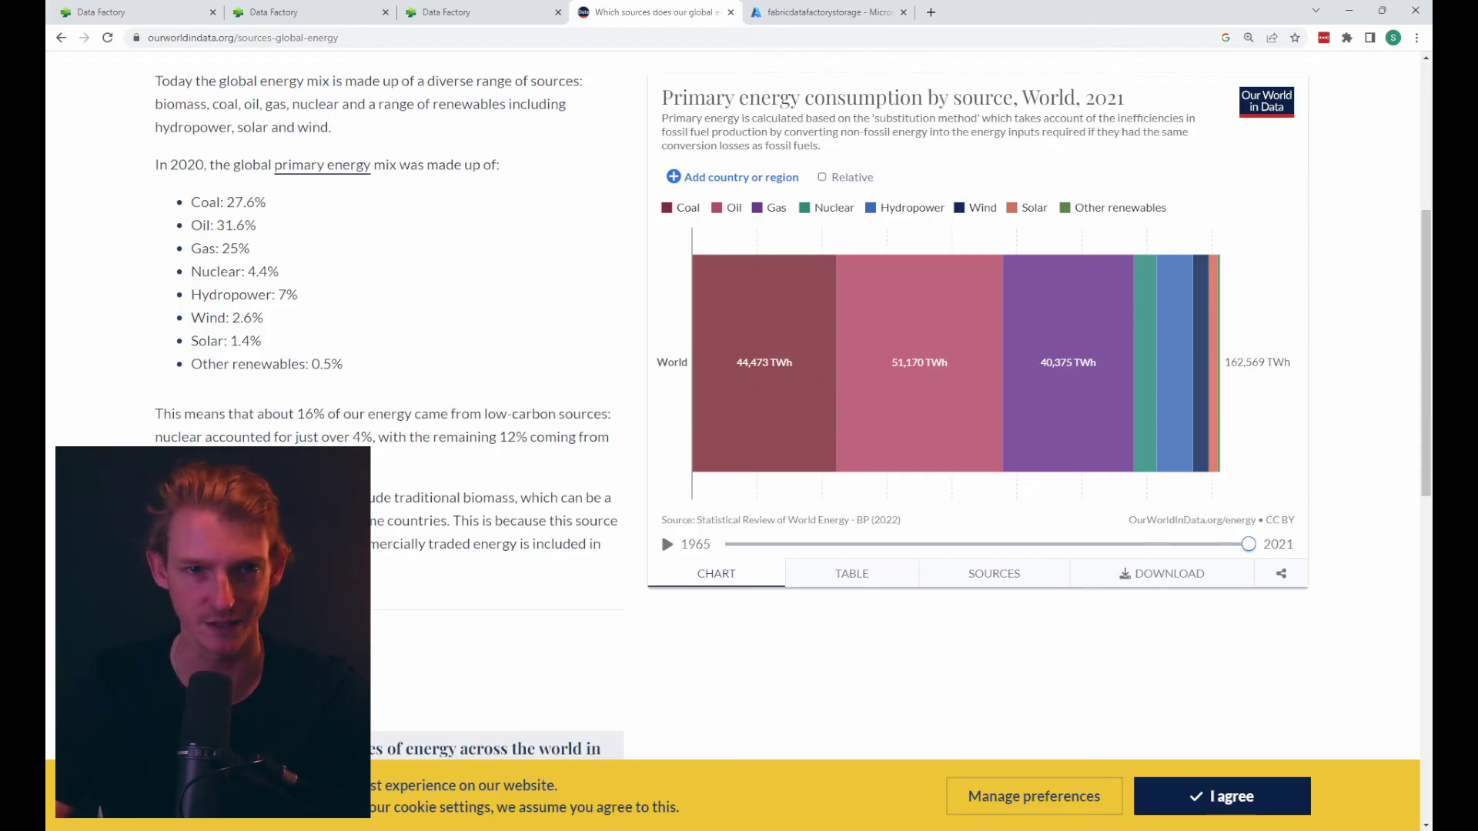
left_click(291, 17)
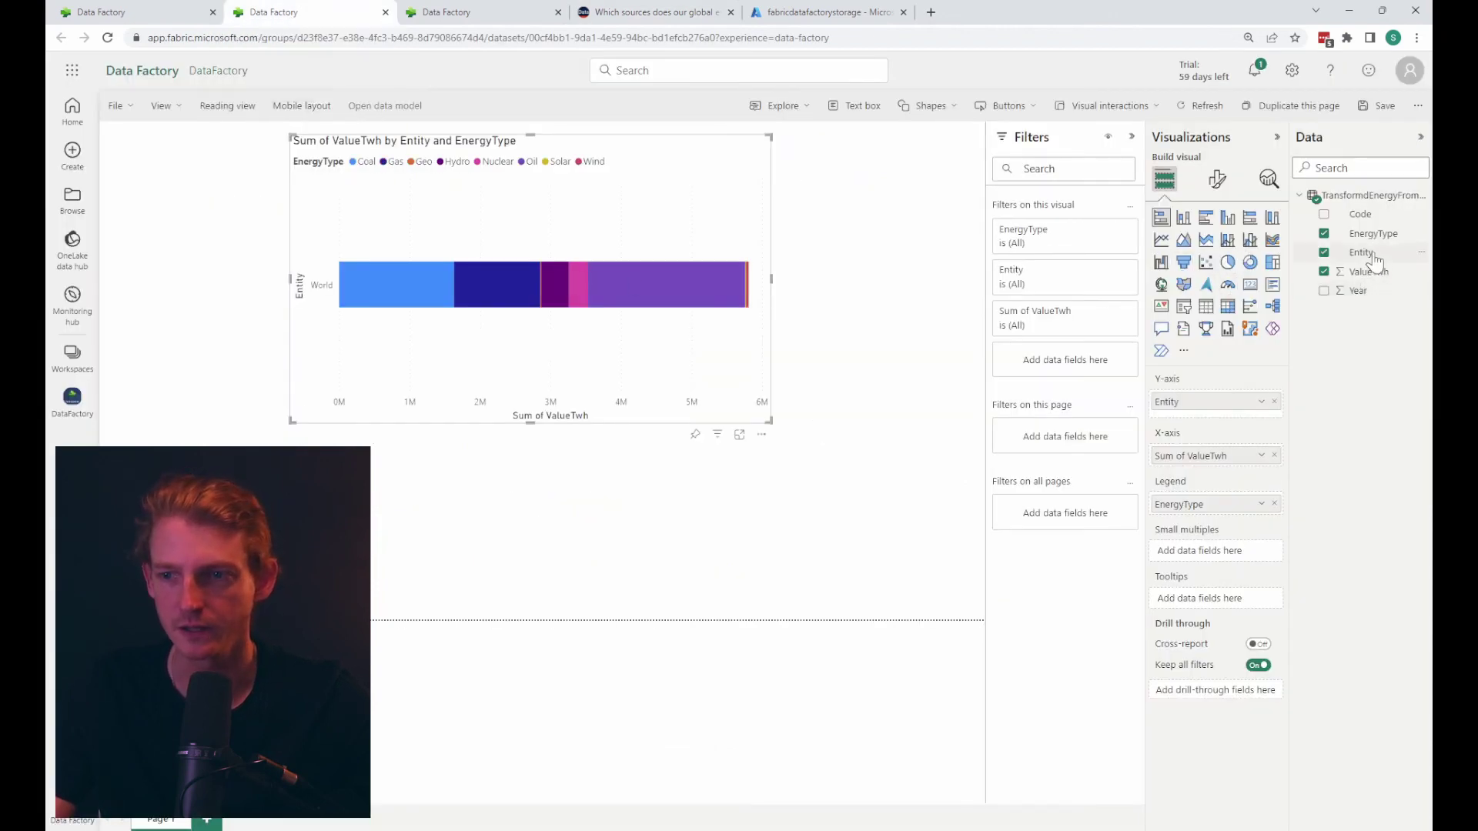
Add the Year field below the bar chart as a slicer.
left_click_drag(1357, 291, 703, 554)
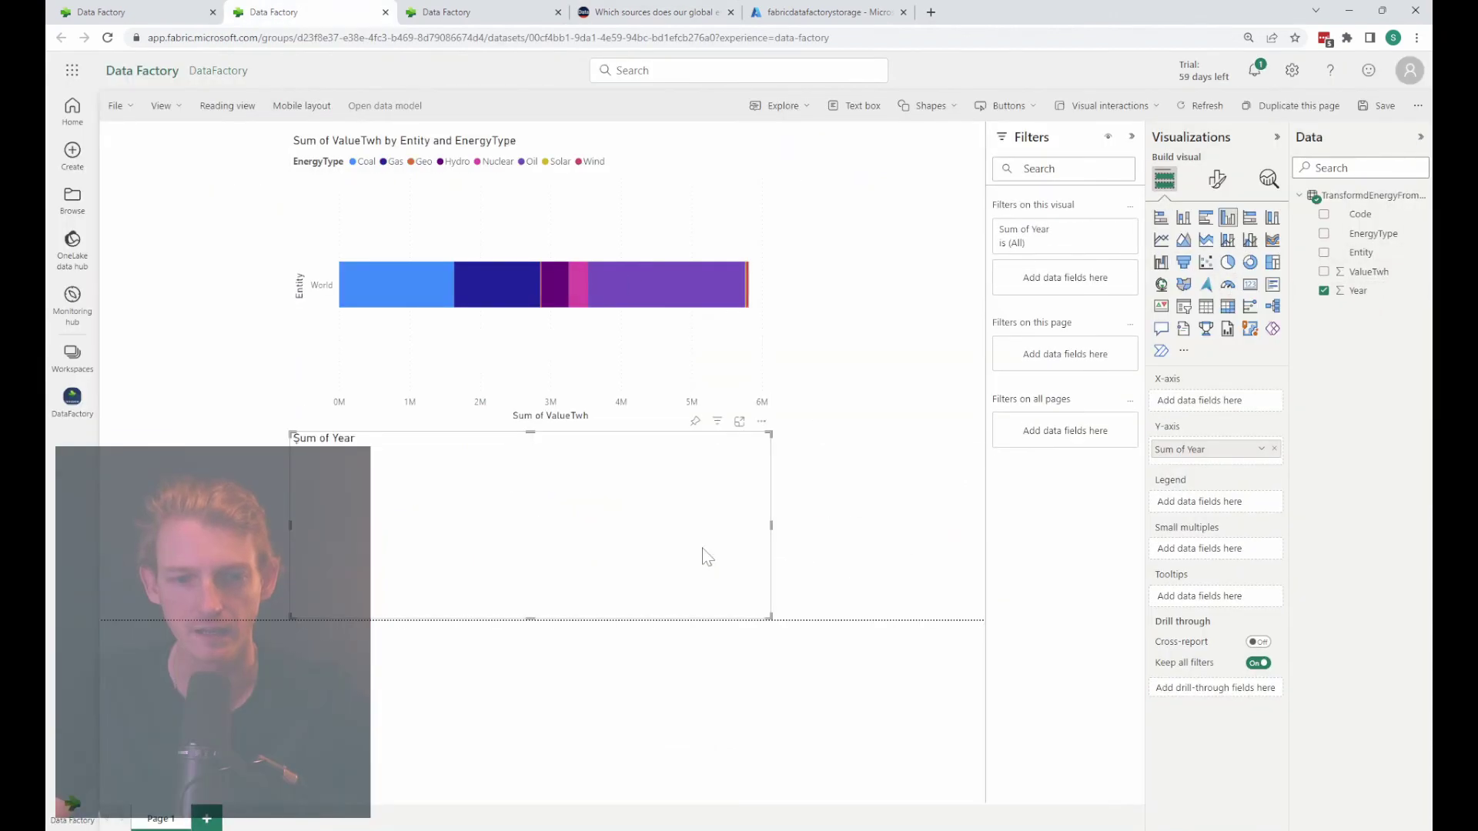
left_click(1185, 310)
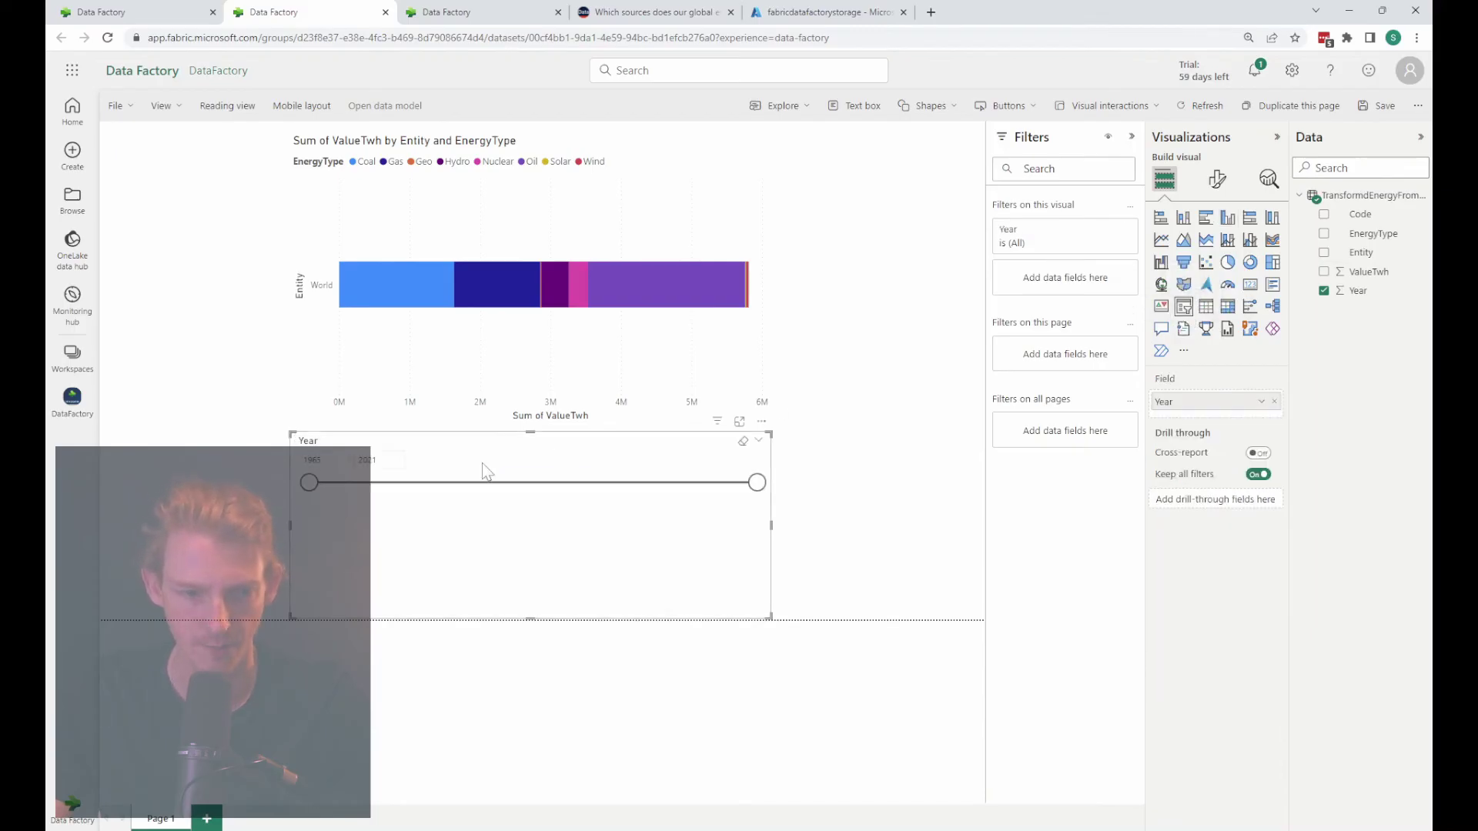
left_click_drag(308, 483, 845, 519)
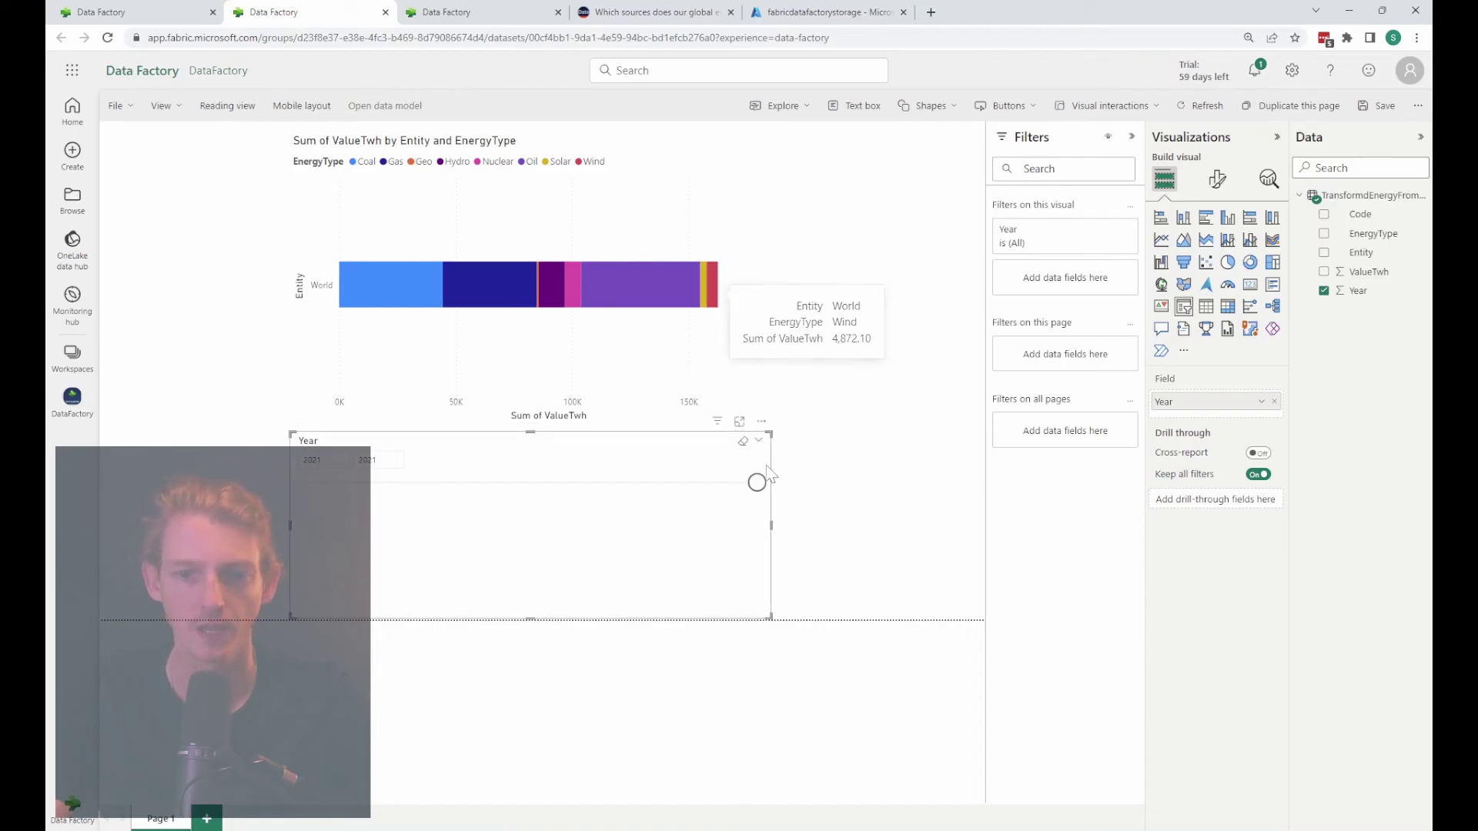
left_click_drag(757, 483, 710, 484)
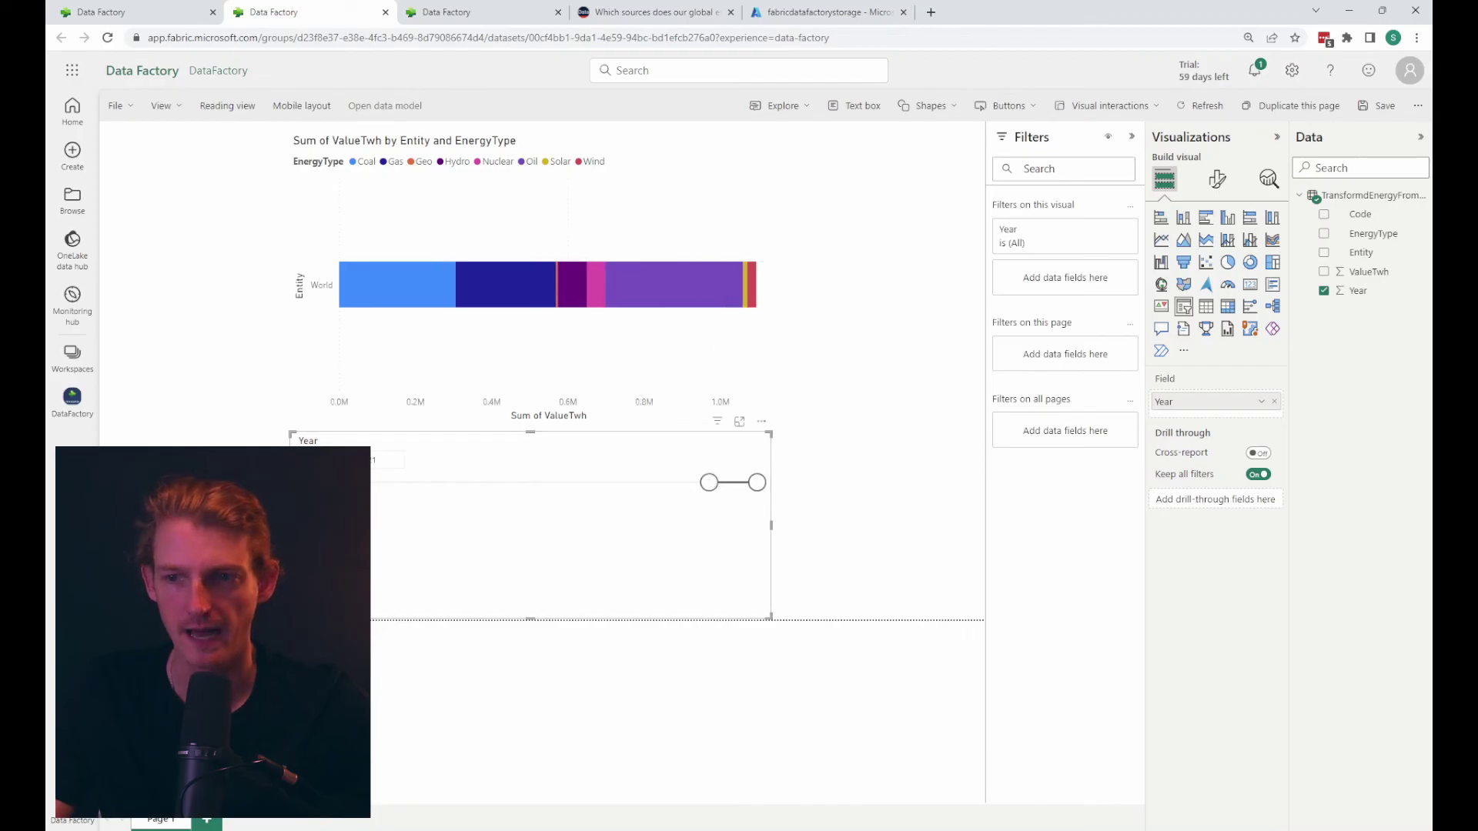
Set the Year slicer's style to Tile.
left_click(1217, 179)
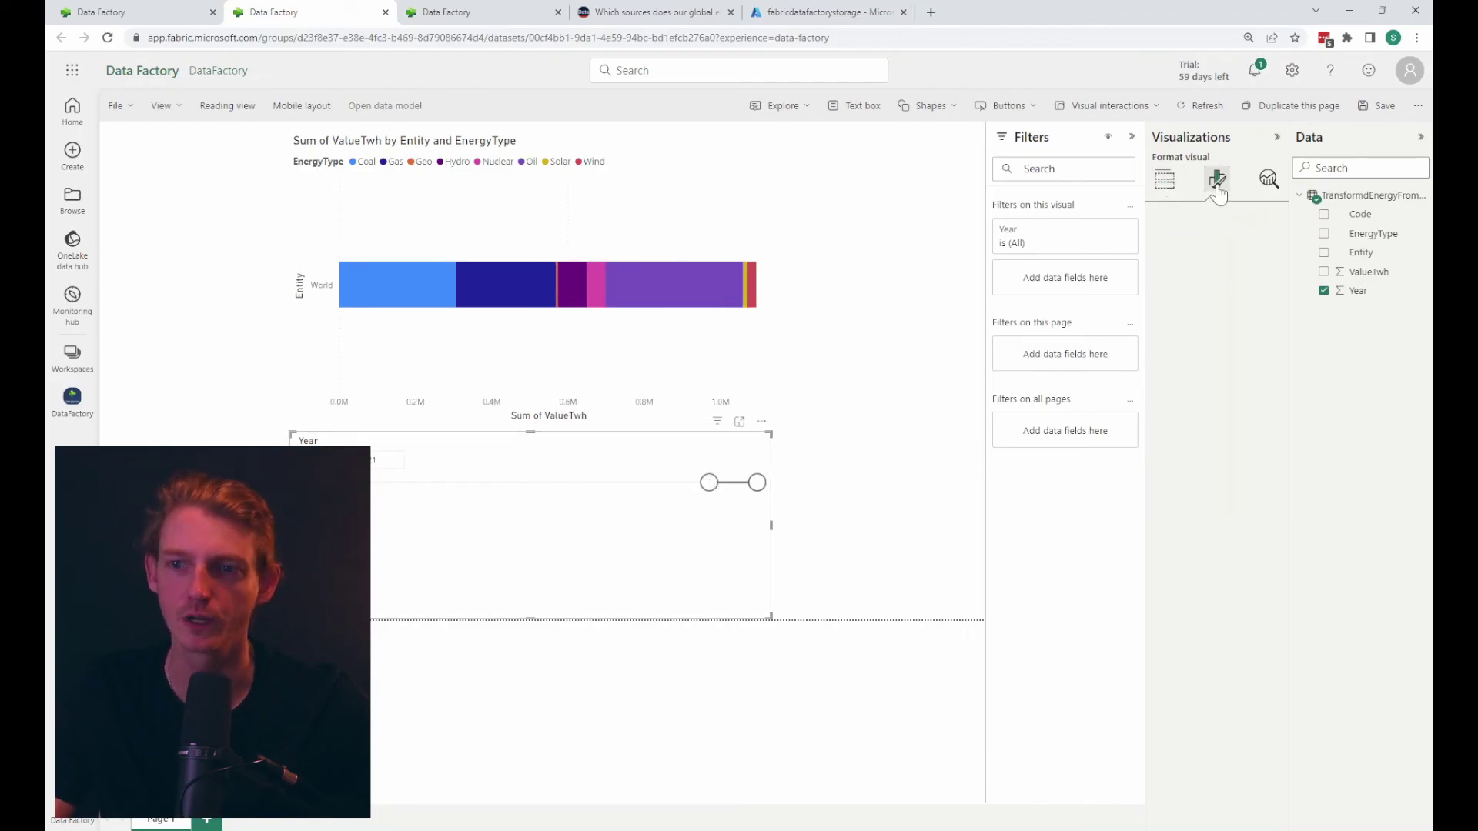
left_click(1188, 290)
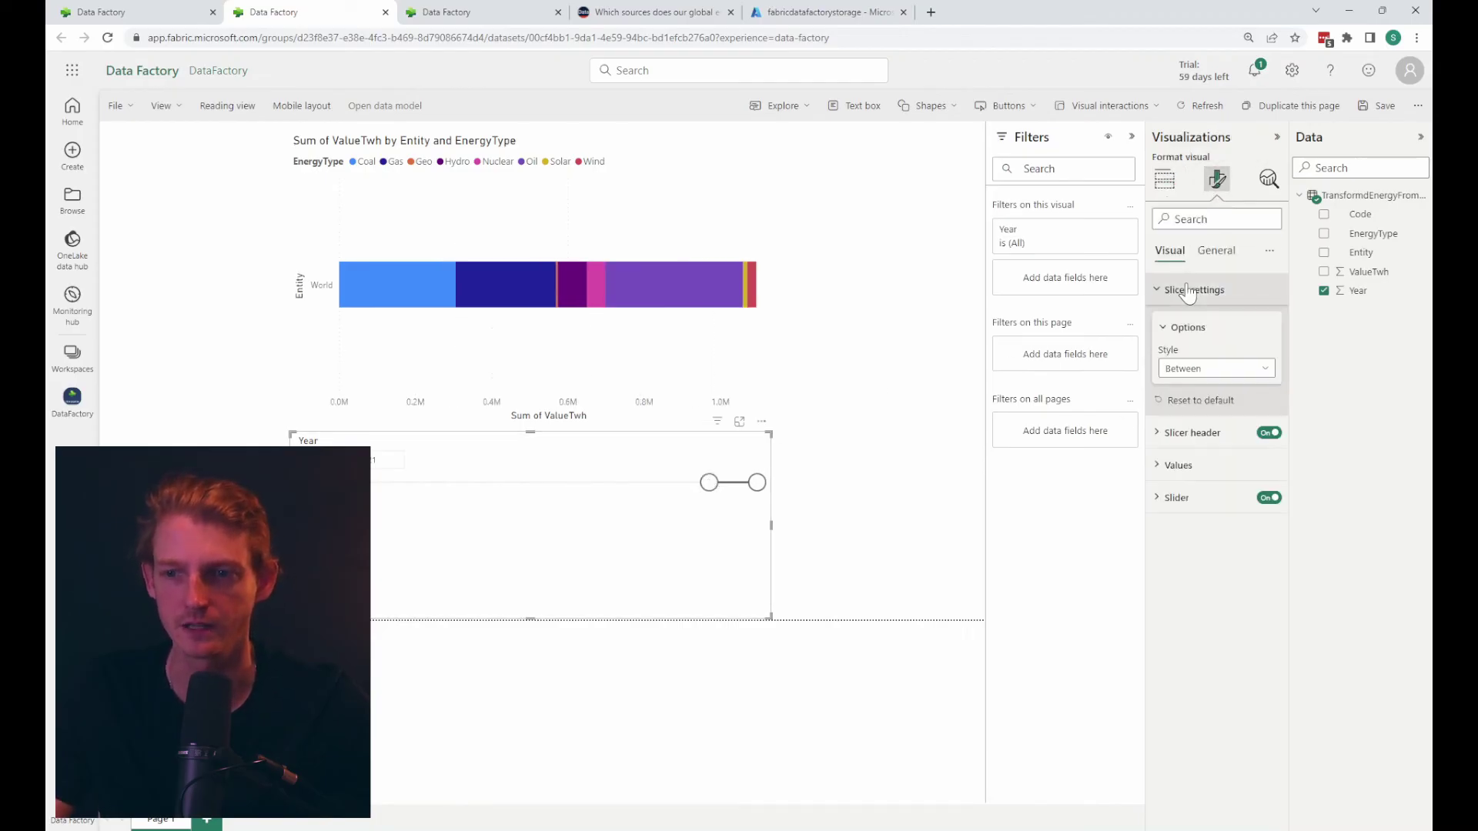
left_click(1192, 369)
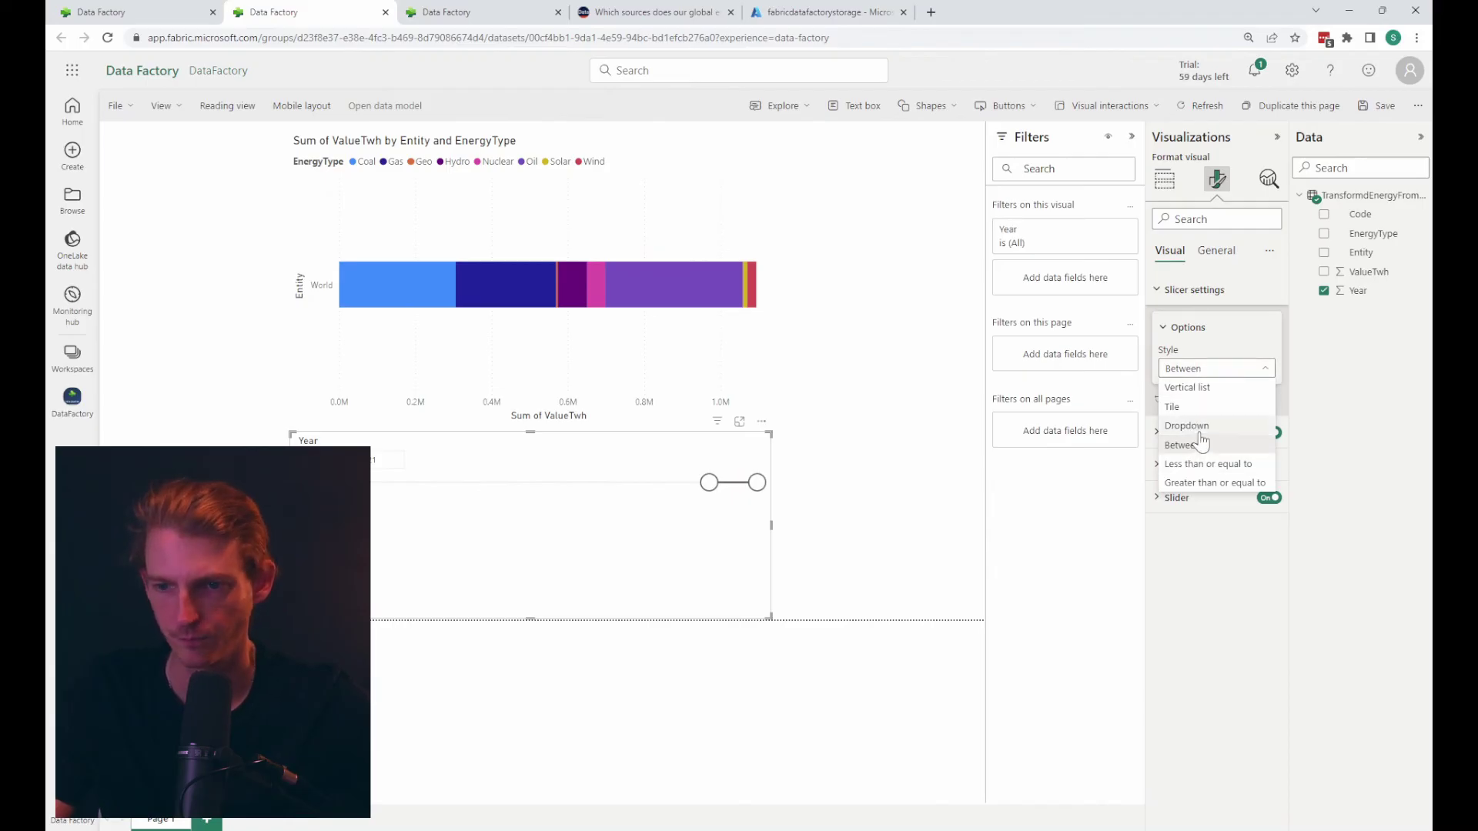
left_click(1202, 407)
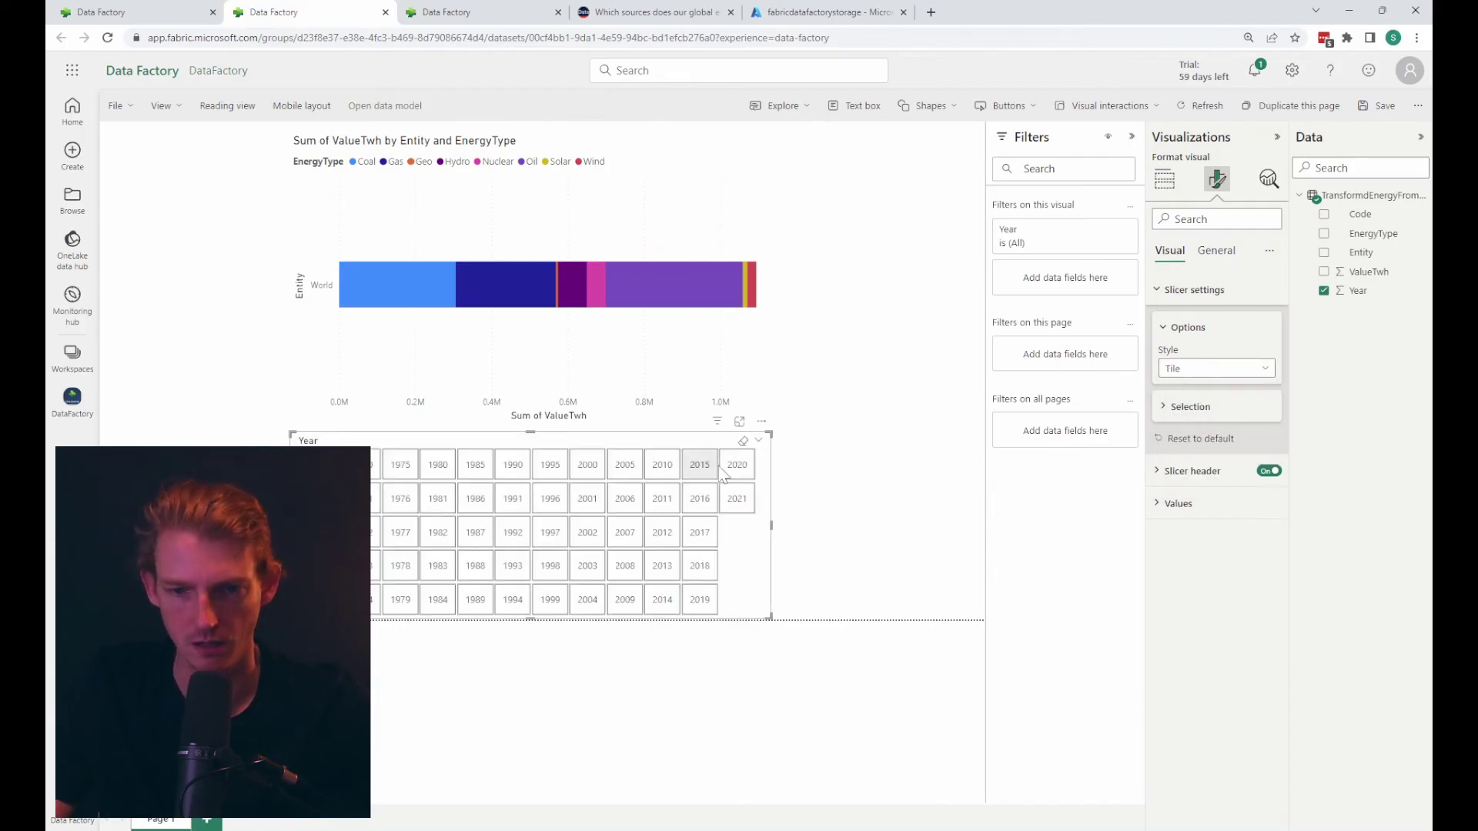
Filter the bar chart to 2015 using the year tiles.
left_click(742, 499)
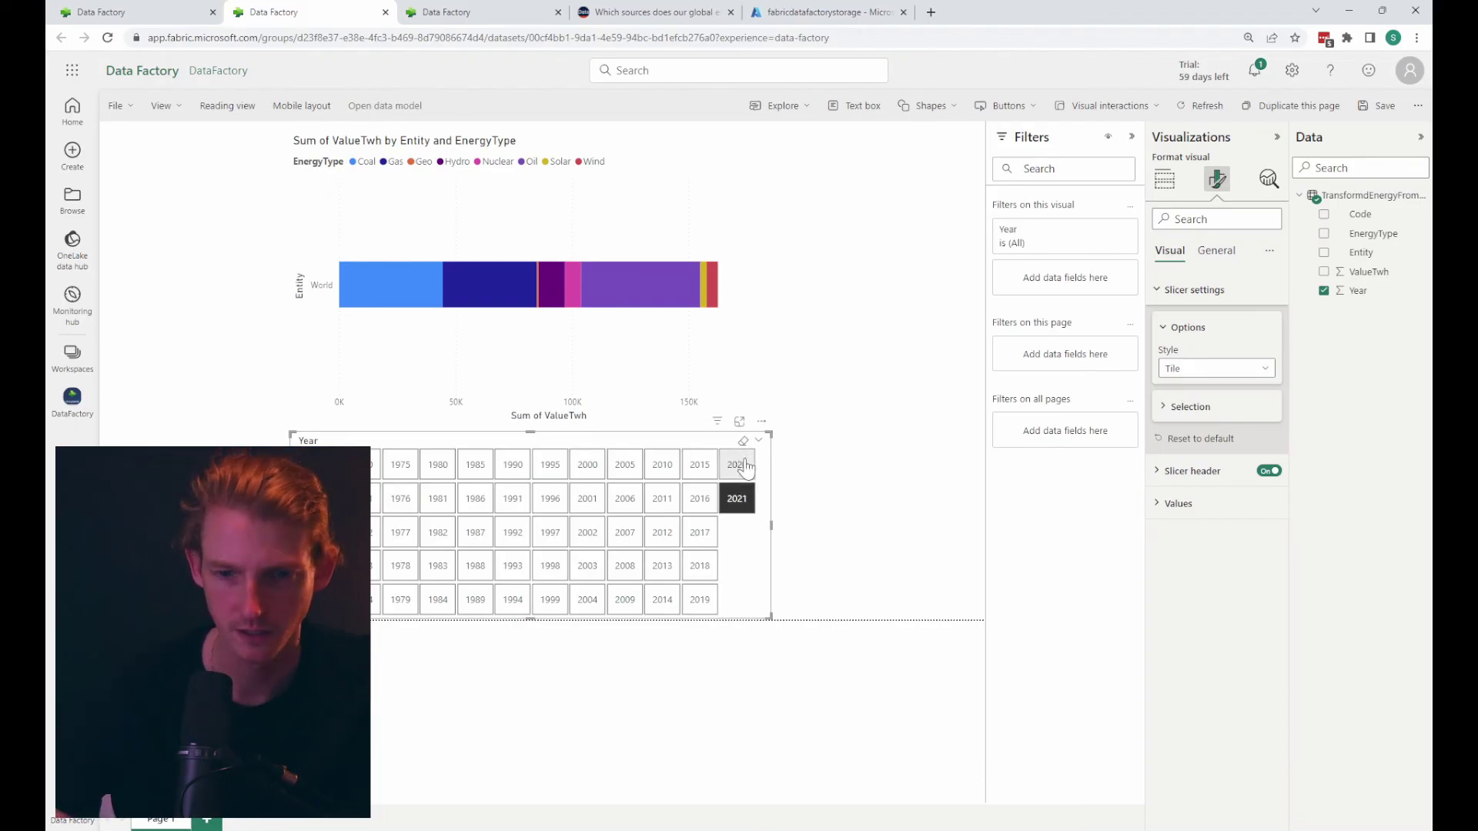
left_click(740, 466)
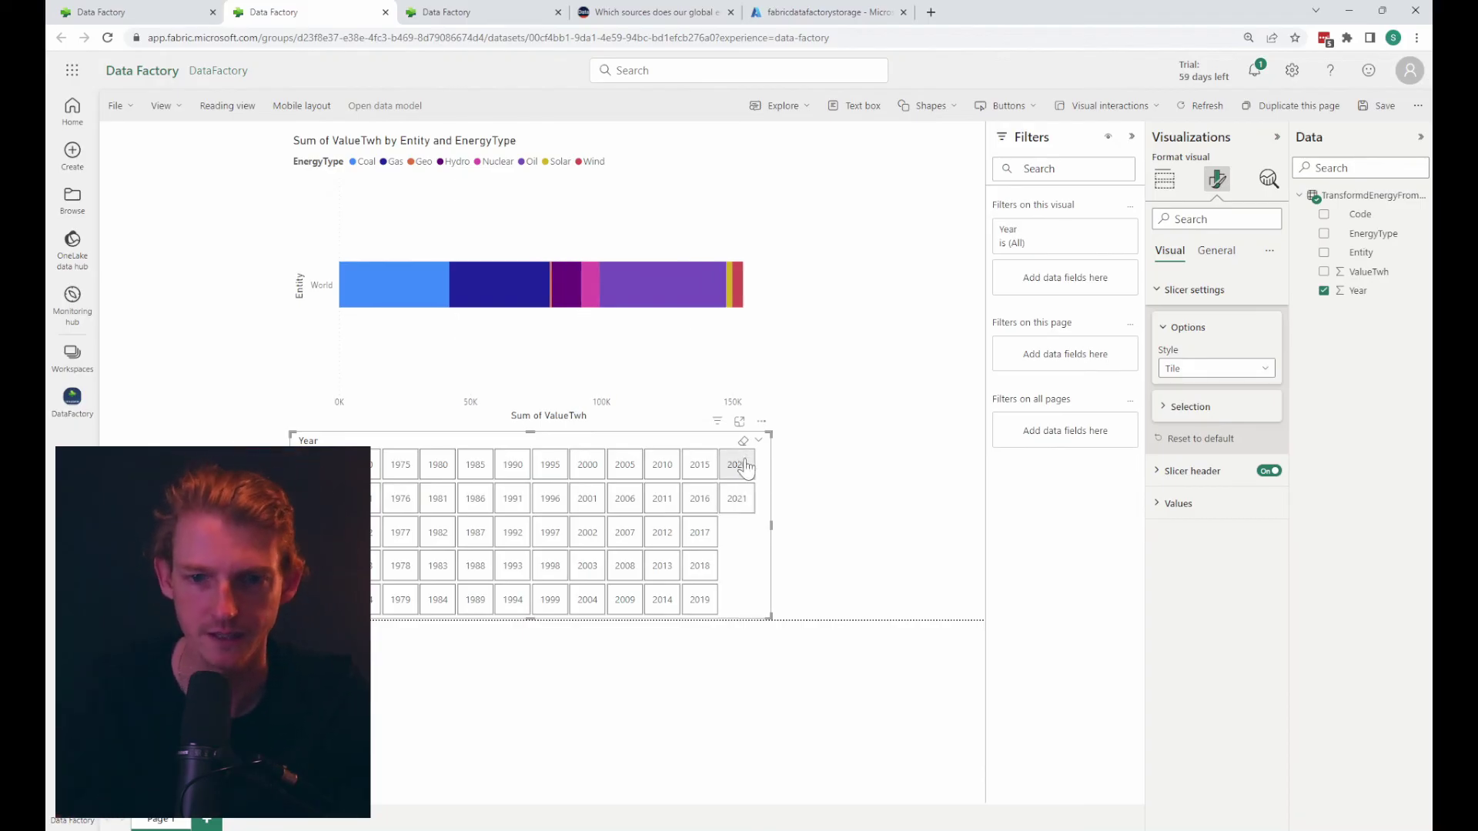
left_click(701, 468)
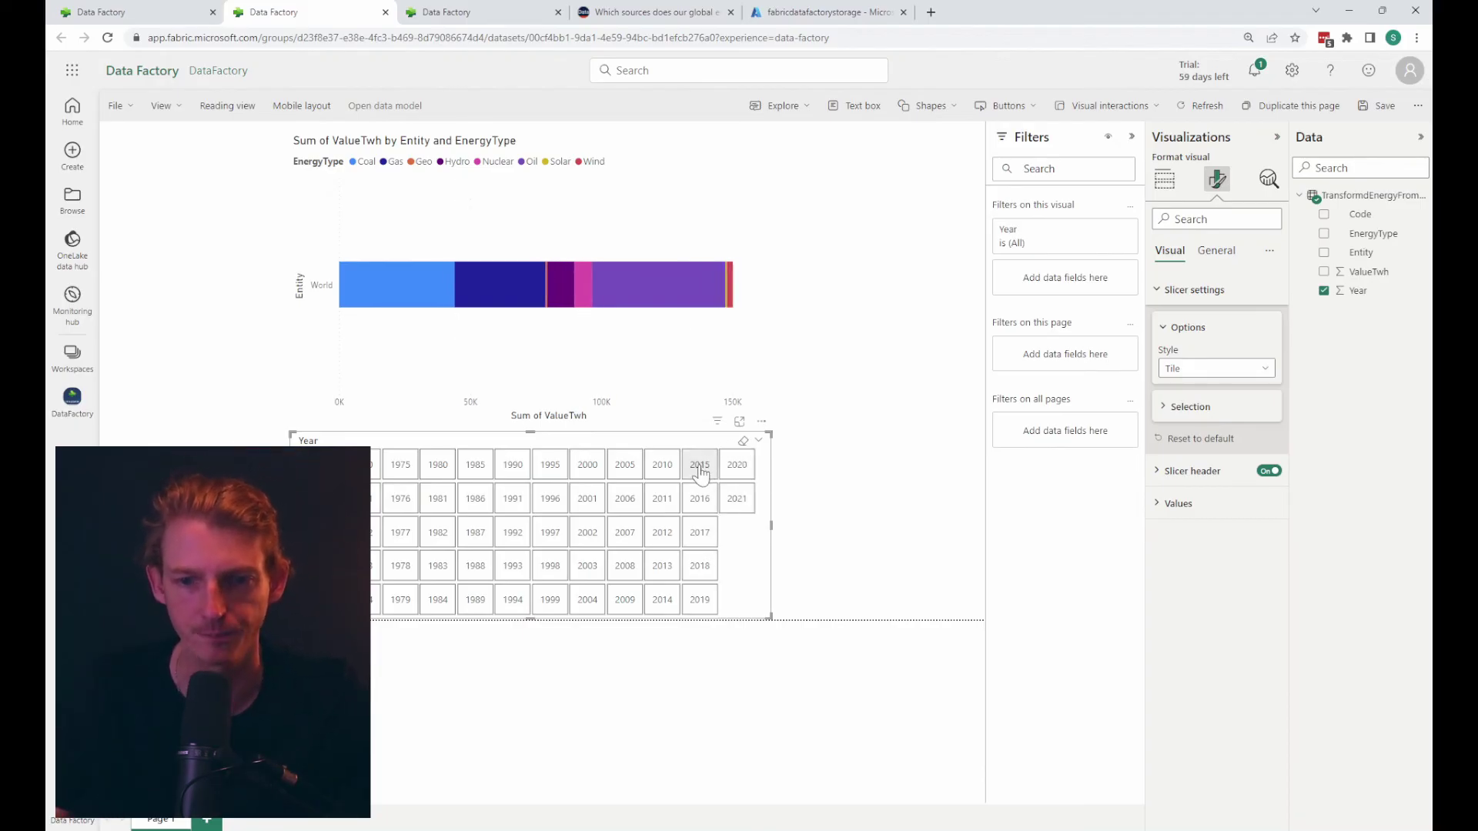
left_click(644, 351)
left_click(1166, 180)
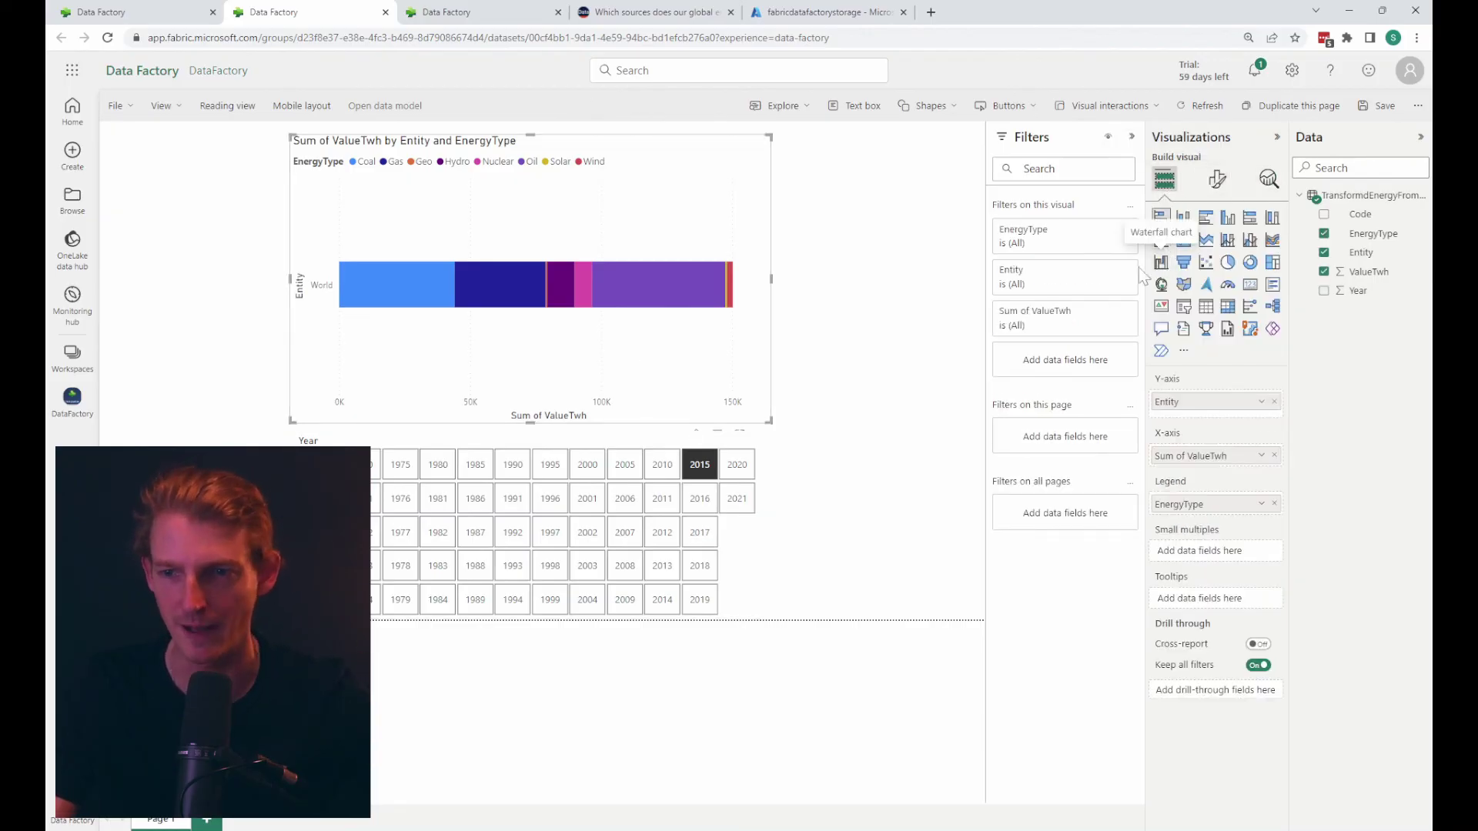
Convert the chart to a line chart with Year replacing Entity on the X-axis, clearing the 2015 filter.
left_click(1161, 239)
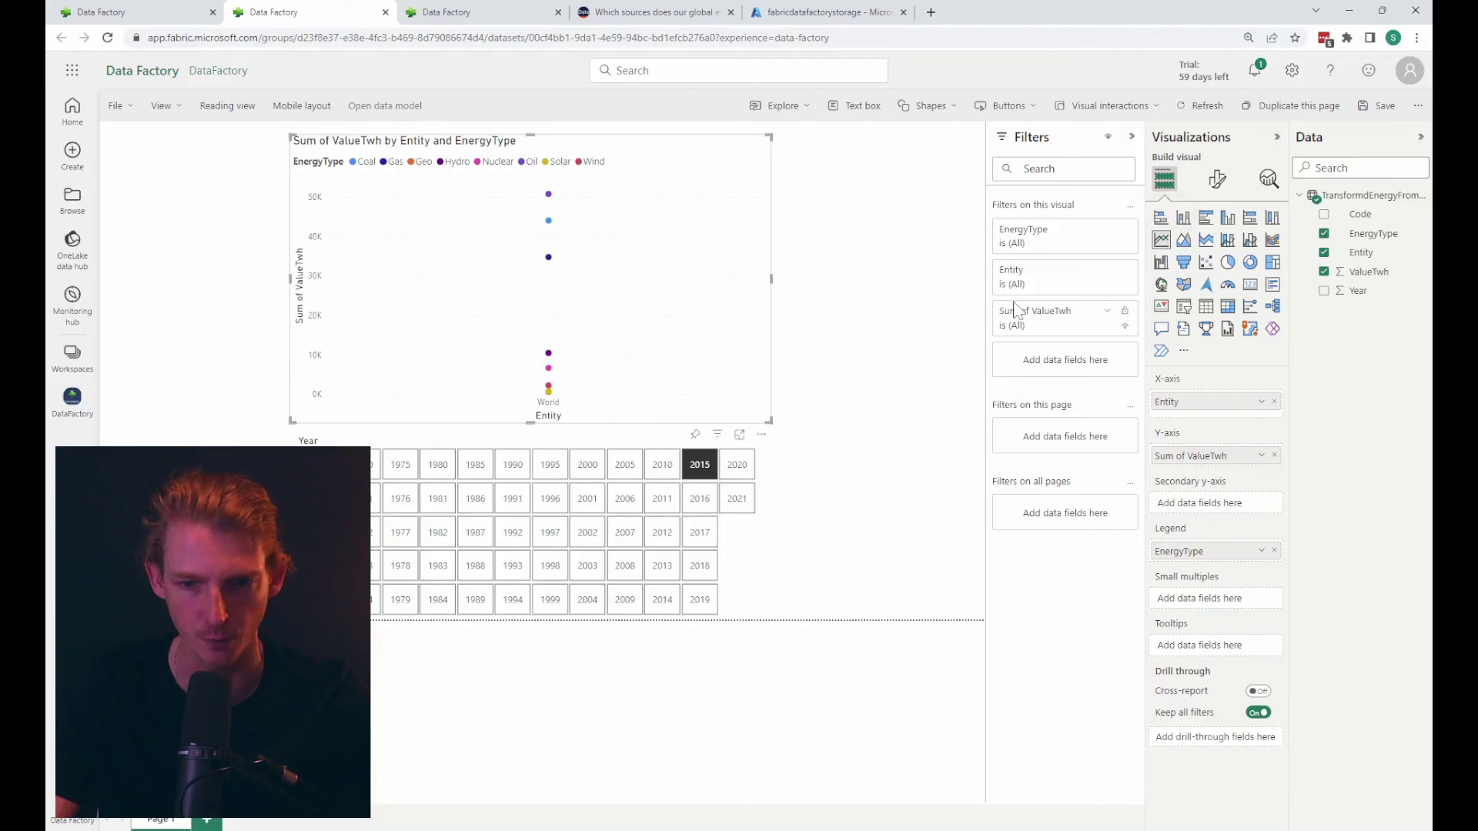
left_click(698, 468)
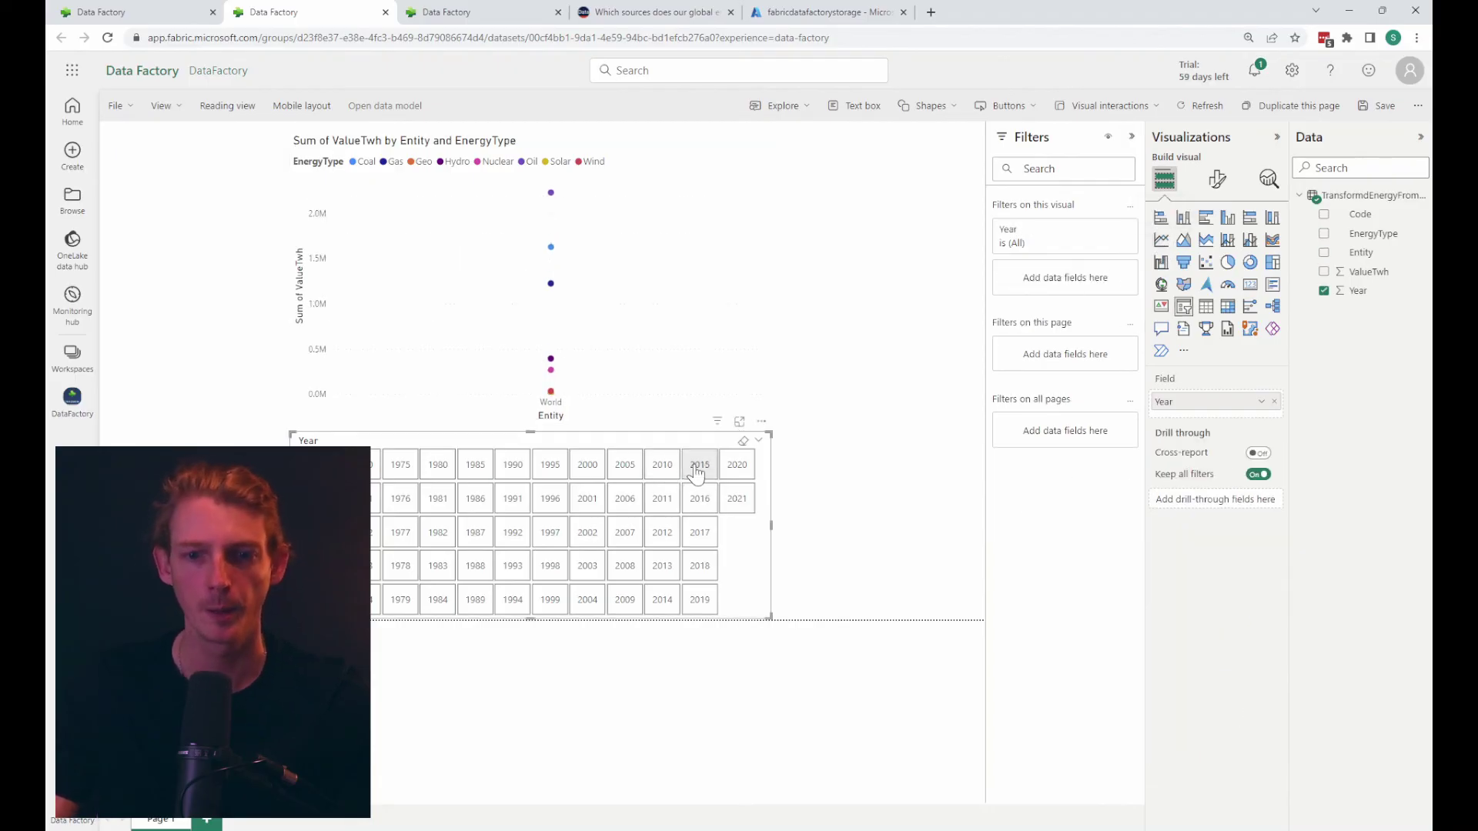
left_click_drag(727, 565, 675, 559)
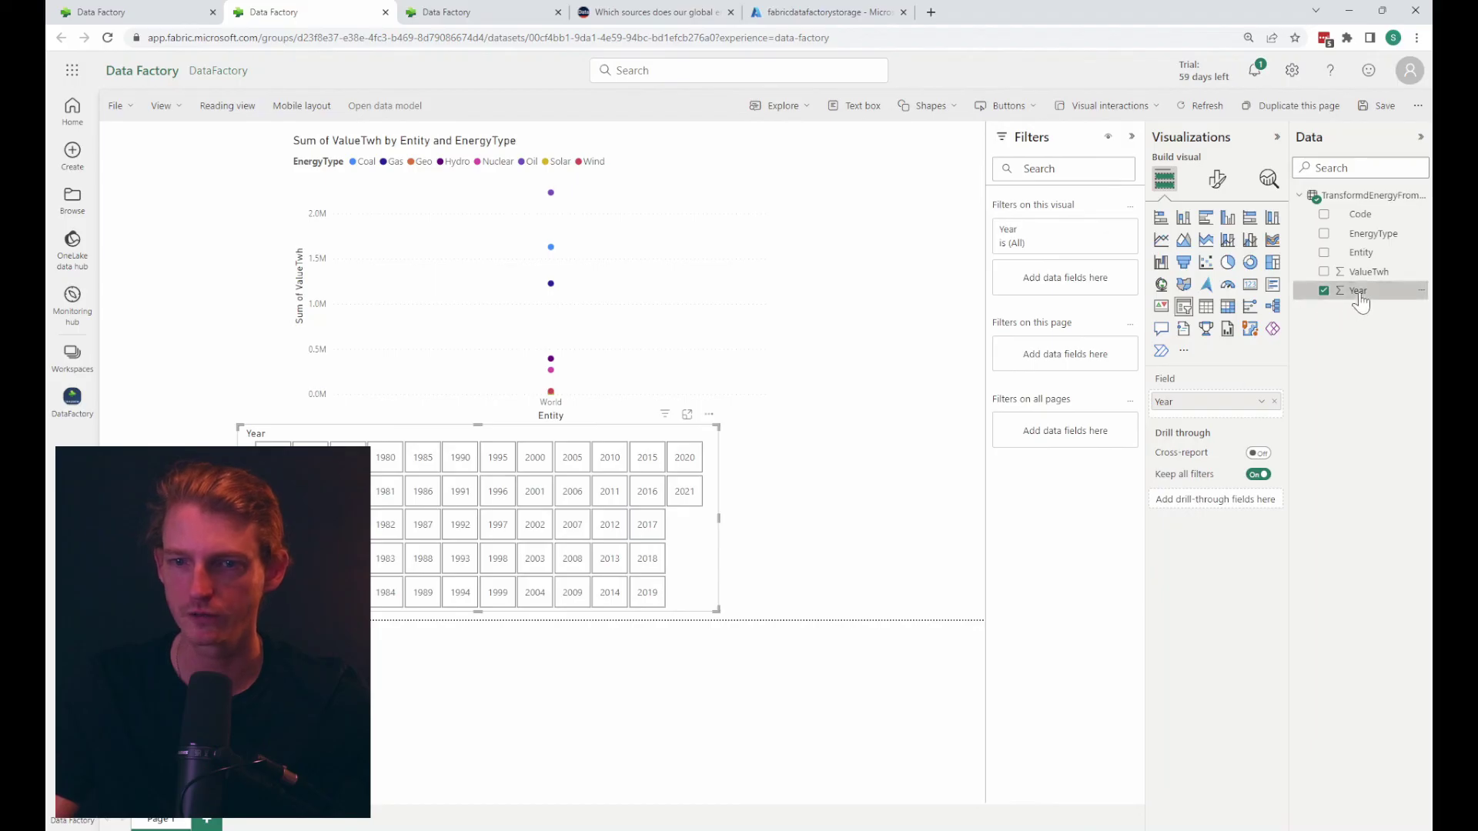
left_click(697, 297)
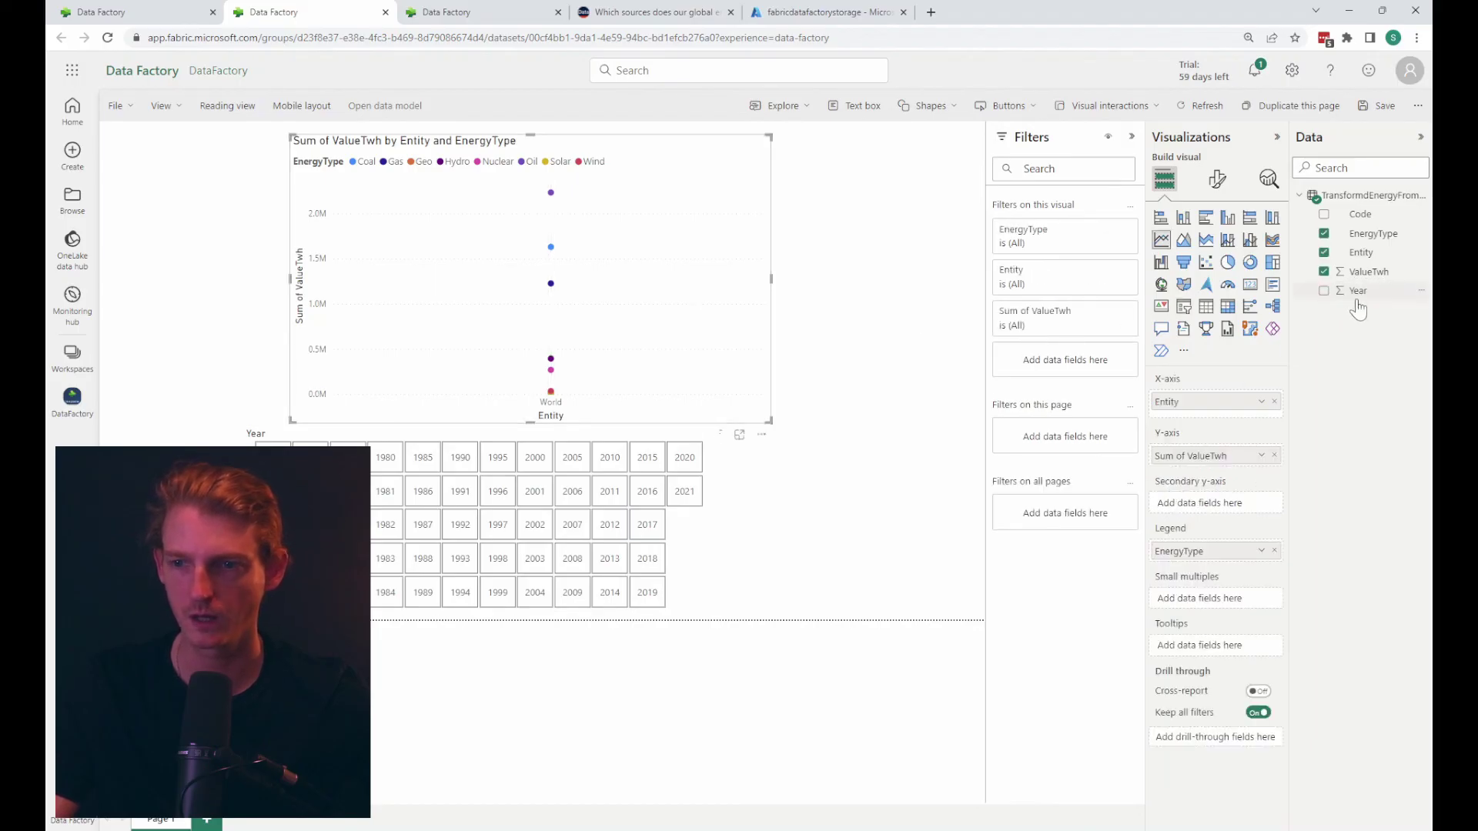
left_click_drag(1357, 303, 1265, 416)
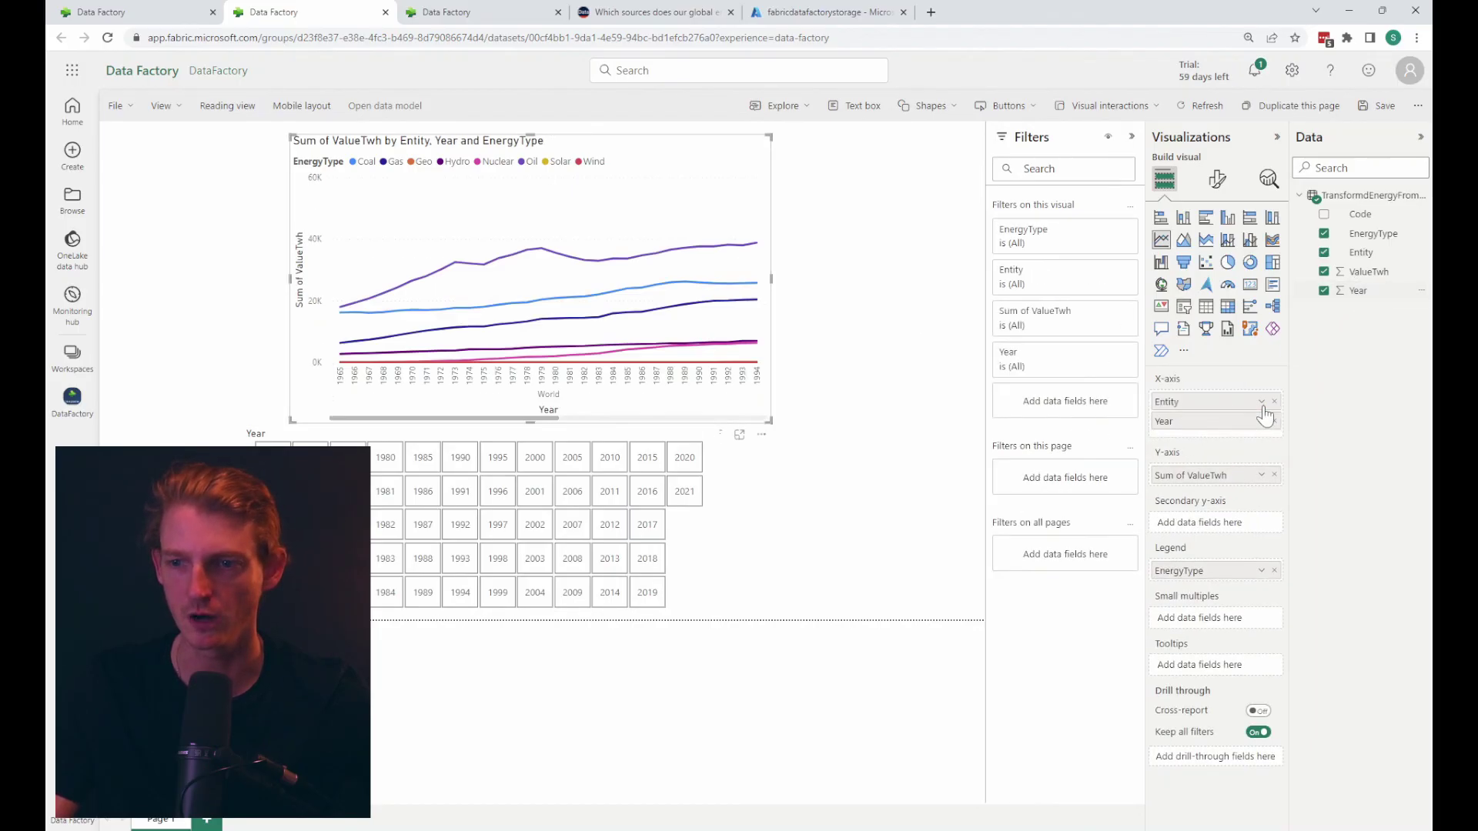
left_click(1274, 401)
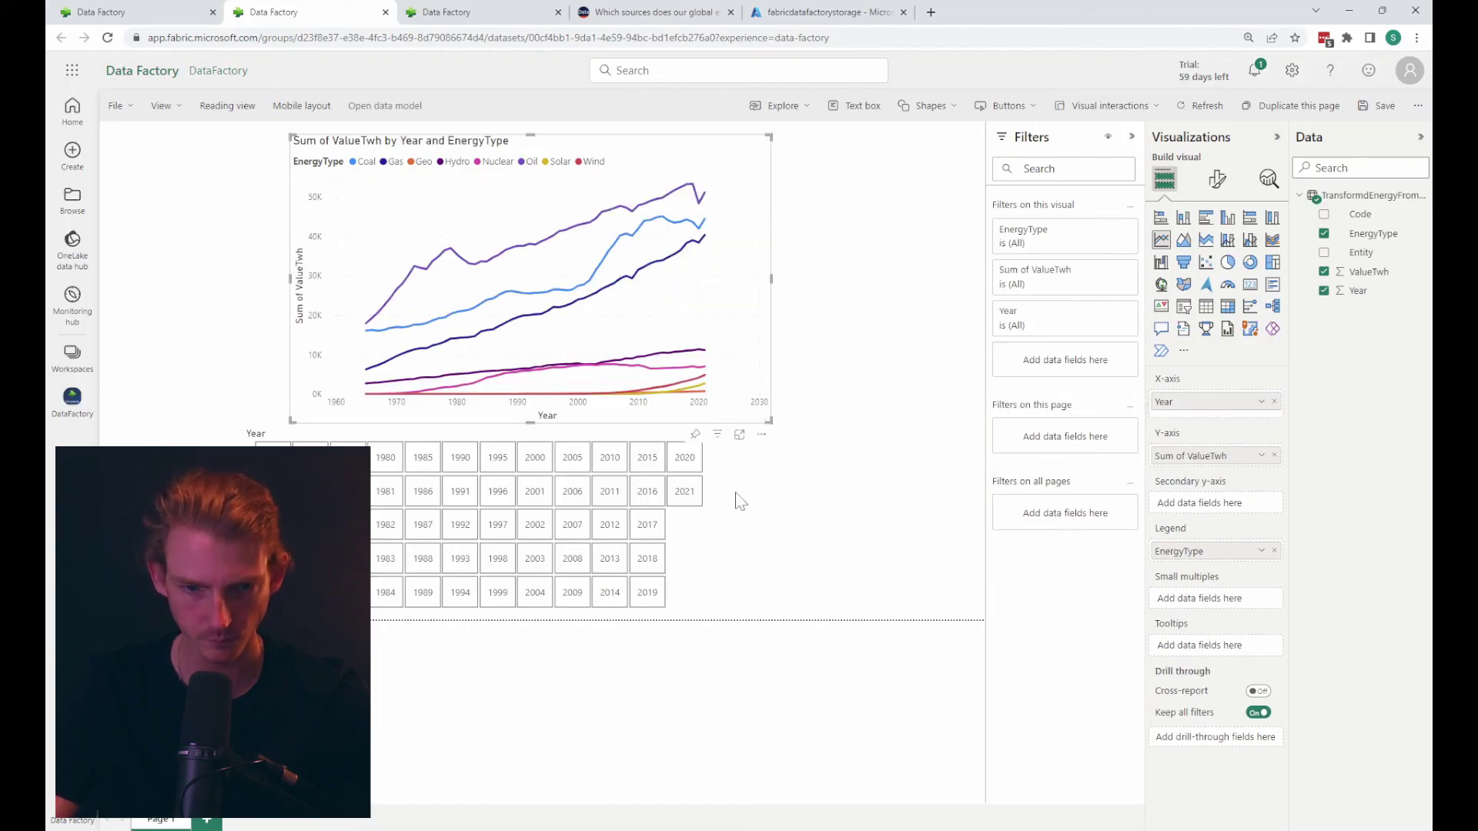